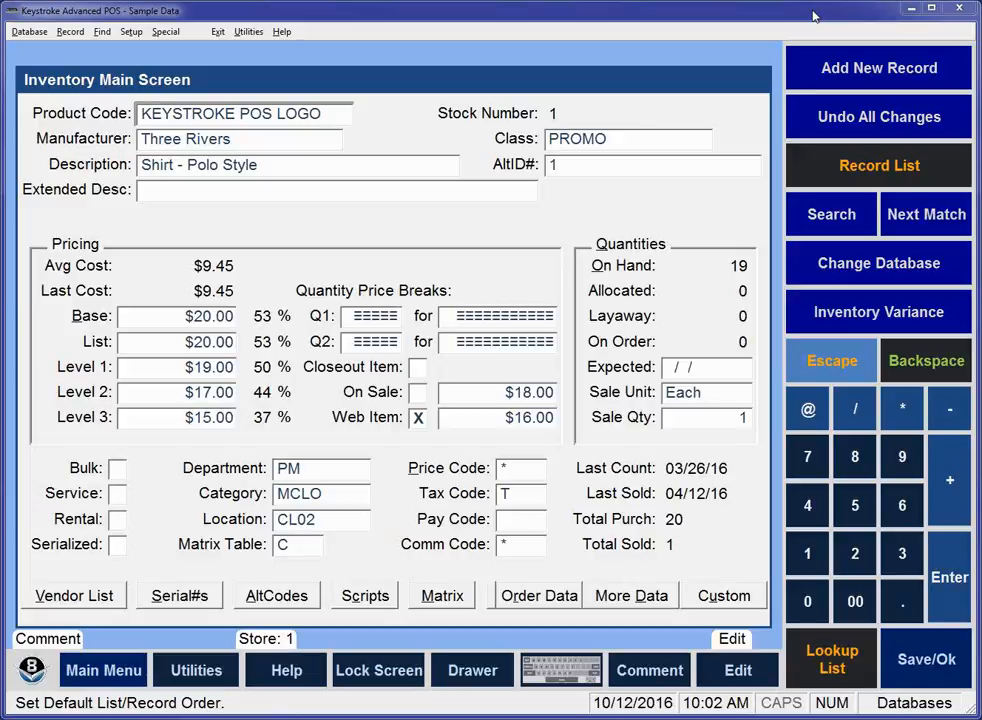
Review the item's order data and more data screens, and return to the inventory main screen.
click(545, 596)
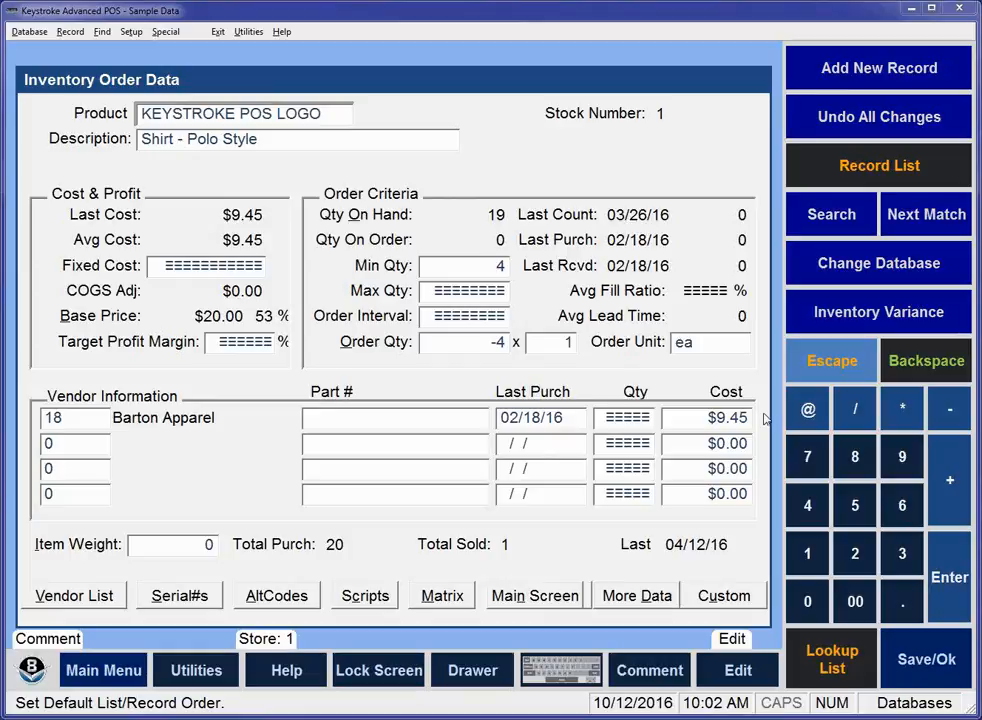
click(640, 597)
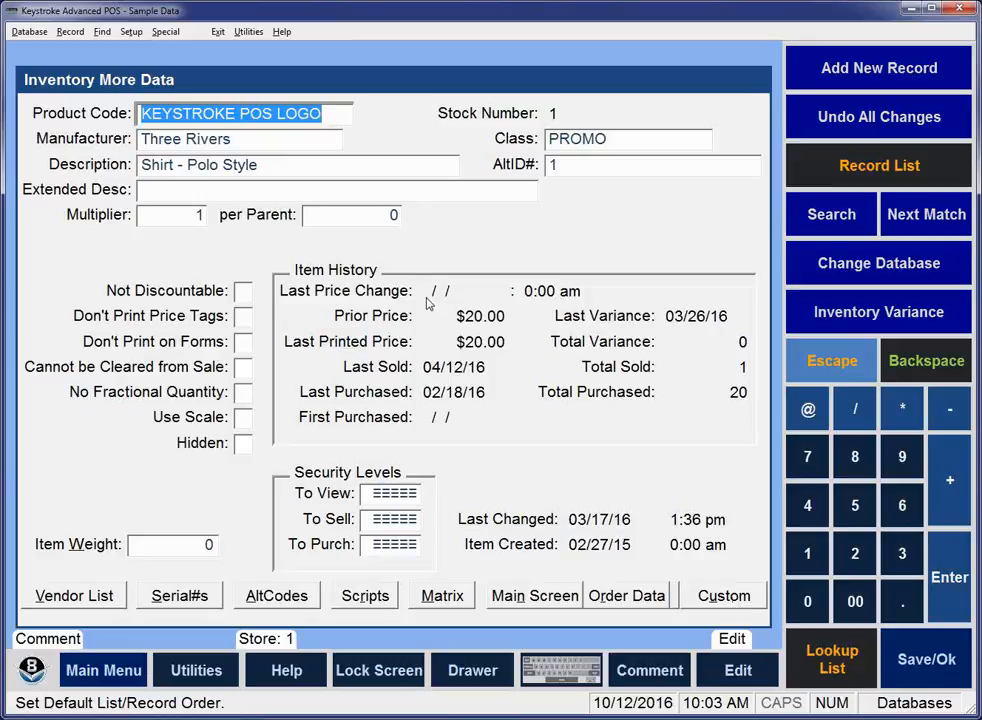
click(537, 596)
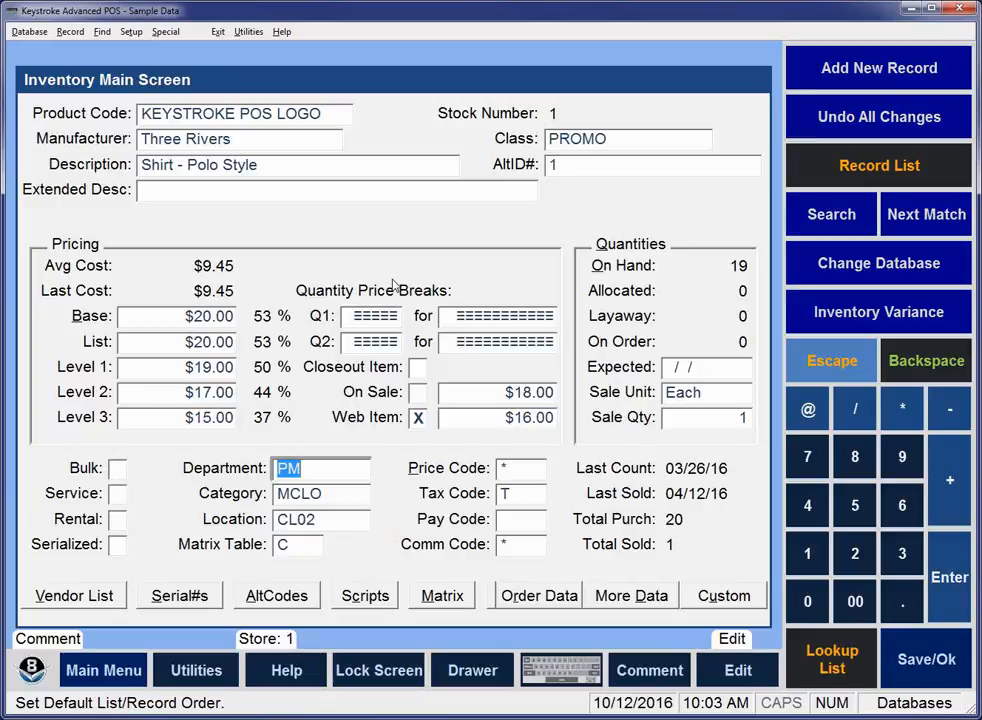
Open the default field entries for the Add Mode, Level 07, Screen 1 inventory main screen, DBSIA107.DAT.
click(131, 32)
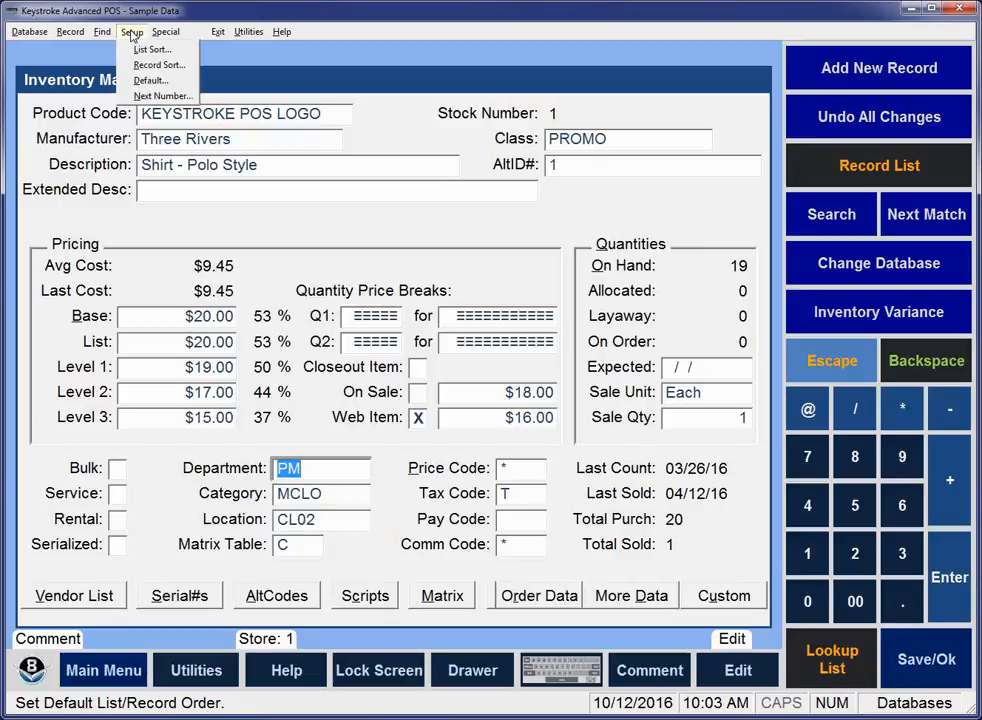
click(147, 82)
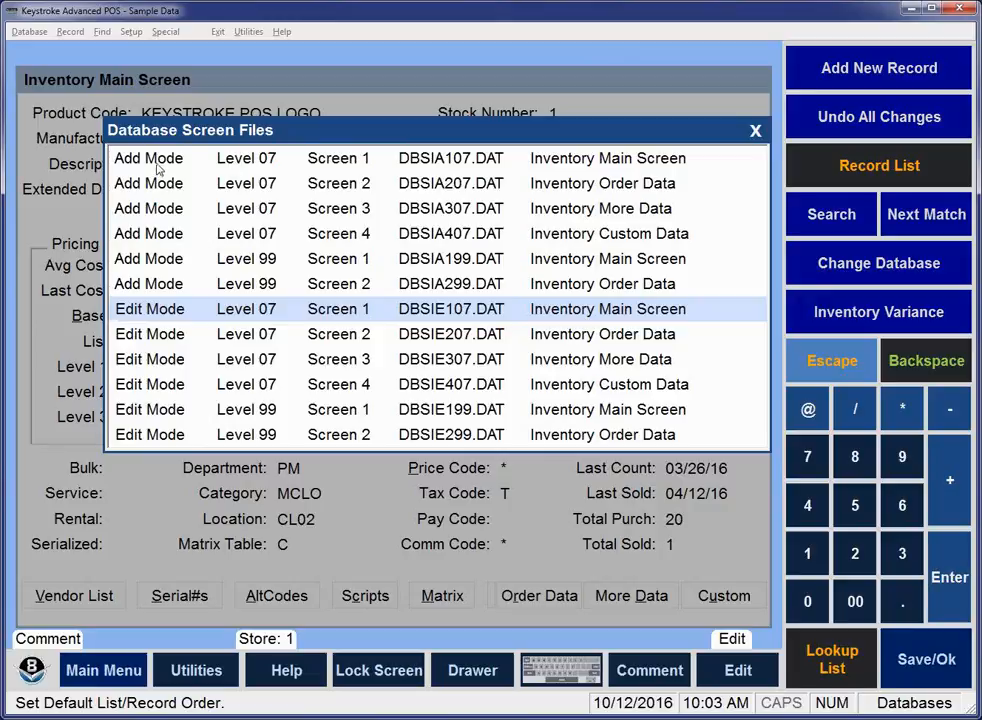
key(Up)
key(Up)
key(Up)
key(Up)
key(Up)
key(Up)
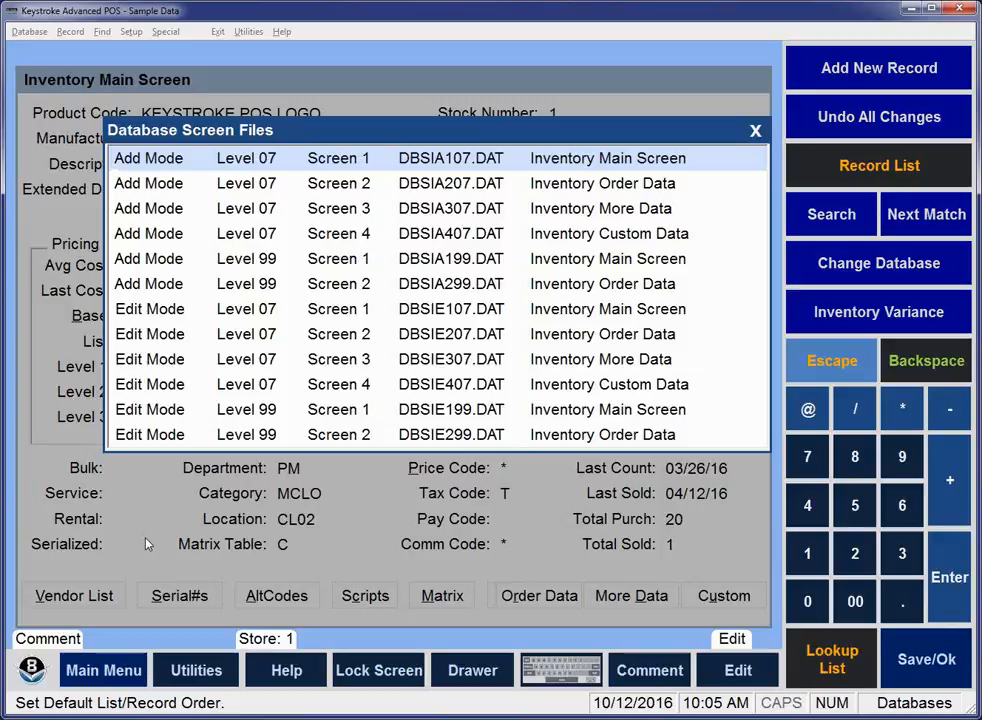
key(Return)
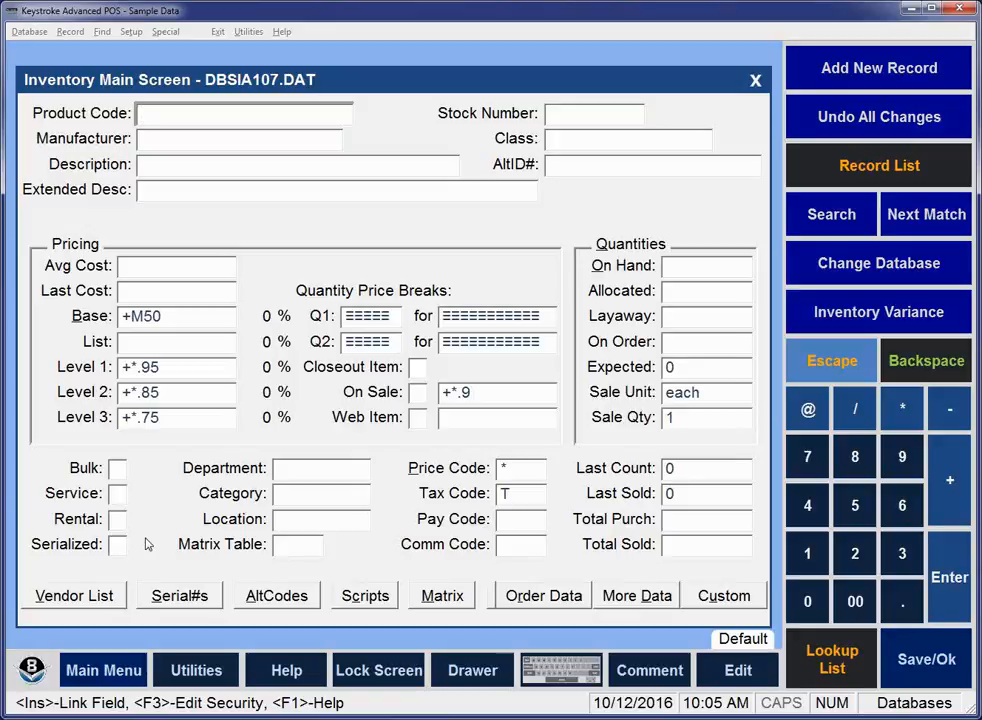
Set the default description to "Lottery Ticket - High Money $1".
key(Return)
key(Return)
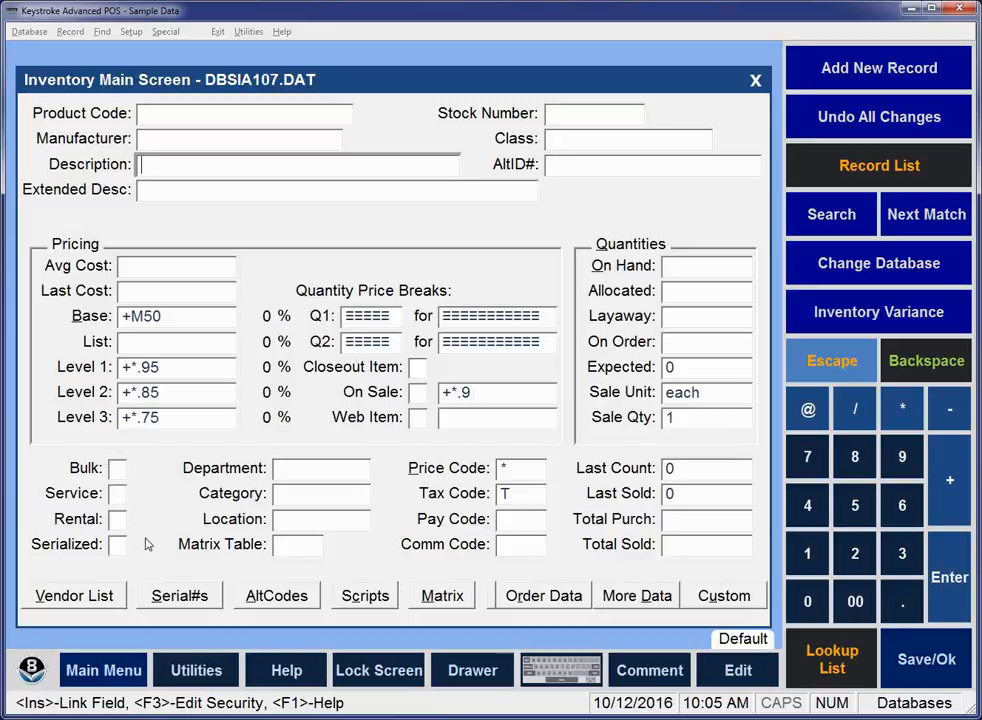
text(Lottery Ticket -)
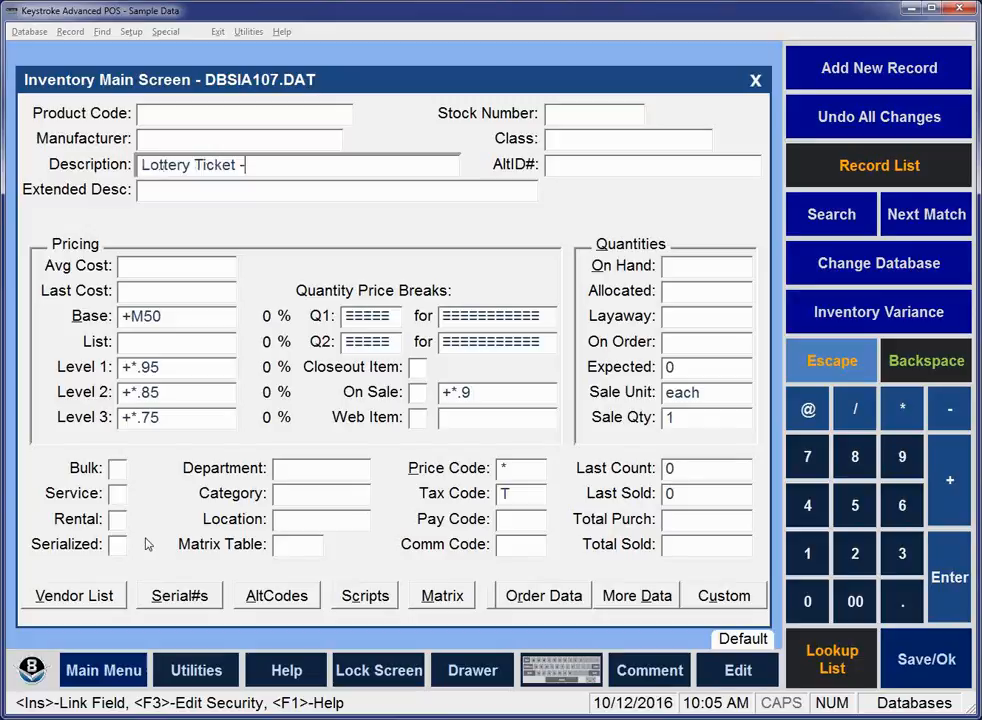
text( High Money)
text($1)
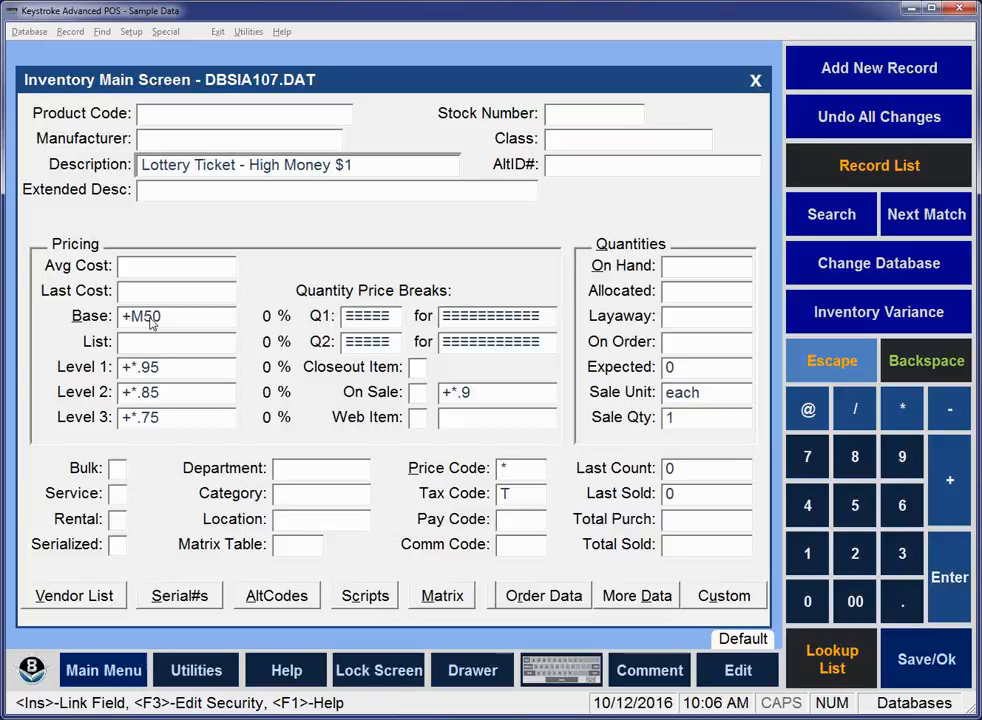
text(,)
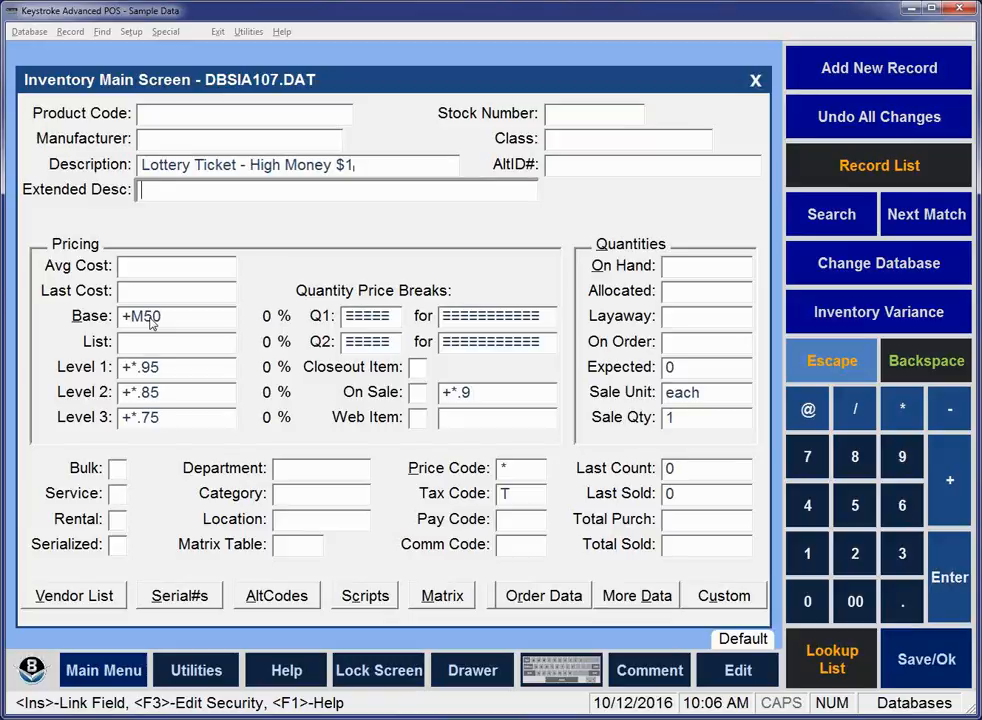
Set the default class to LOTTO.
click(582, 140)
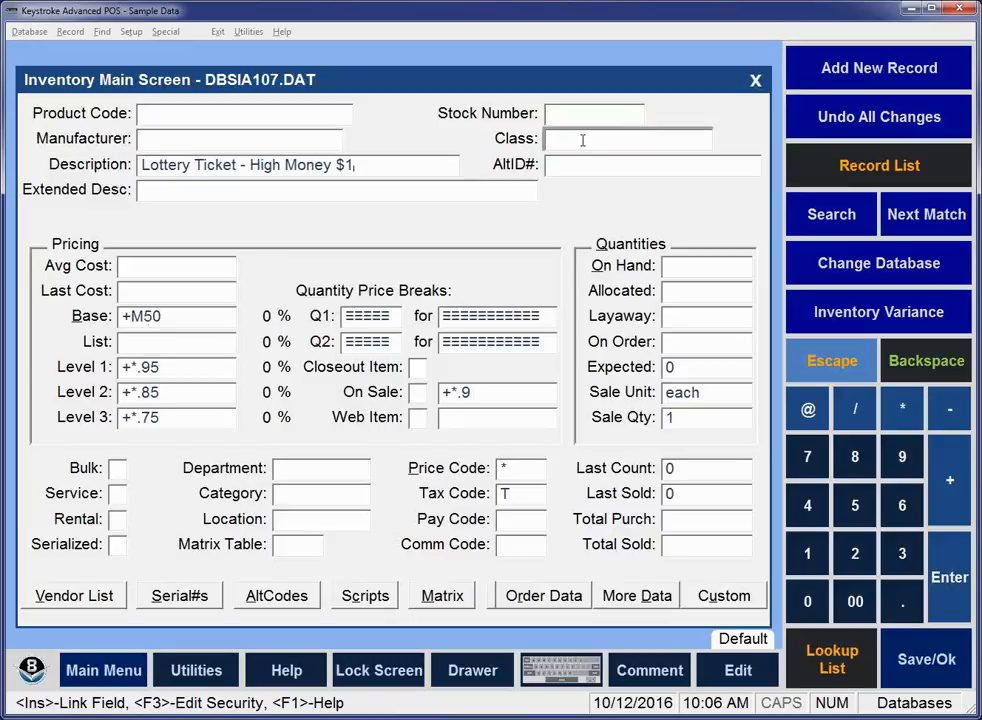
key(Caps_Lock)
text(LOTTO)
key(Return)
key(Return)
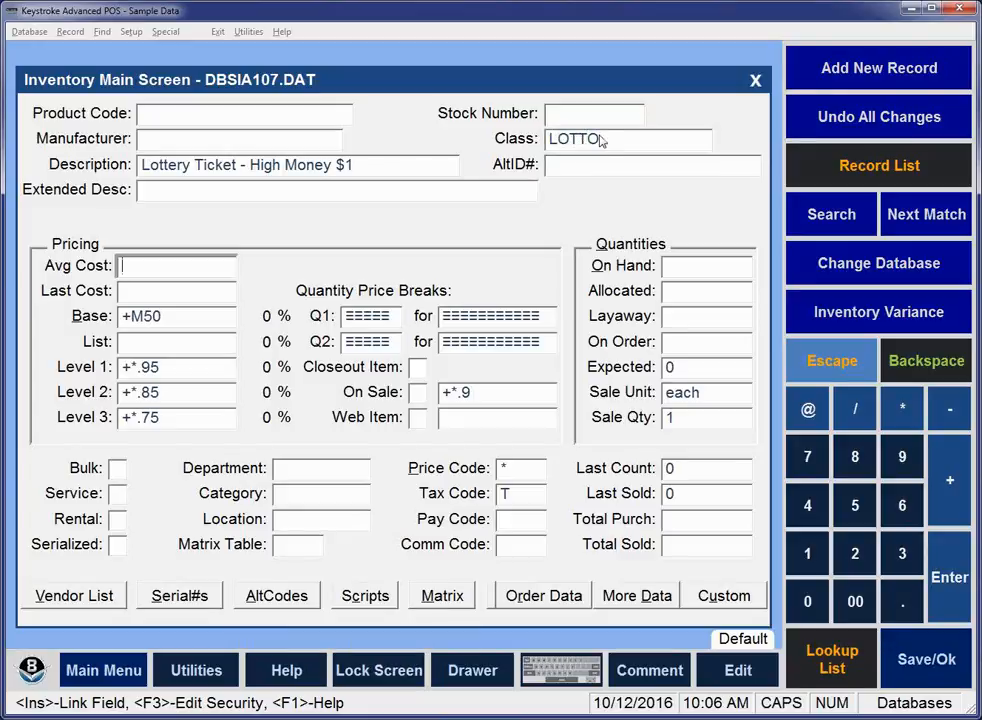
Check the field links of the Base and cost defaults, and clear the Base price formula.
click(141, 316)
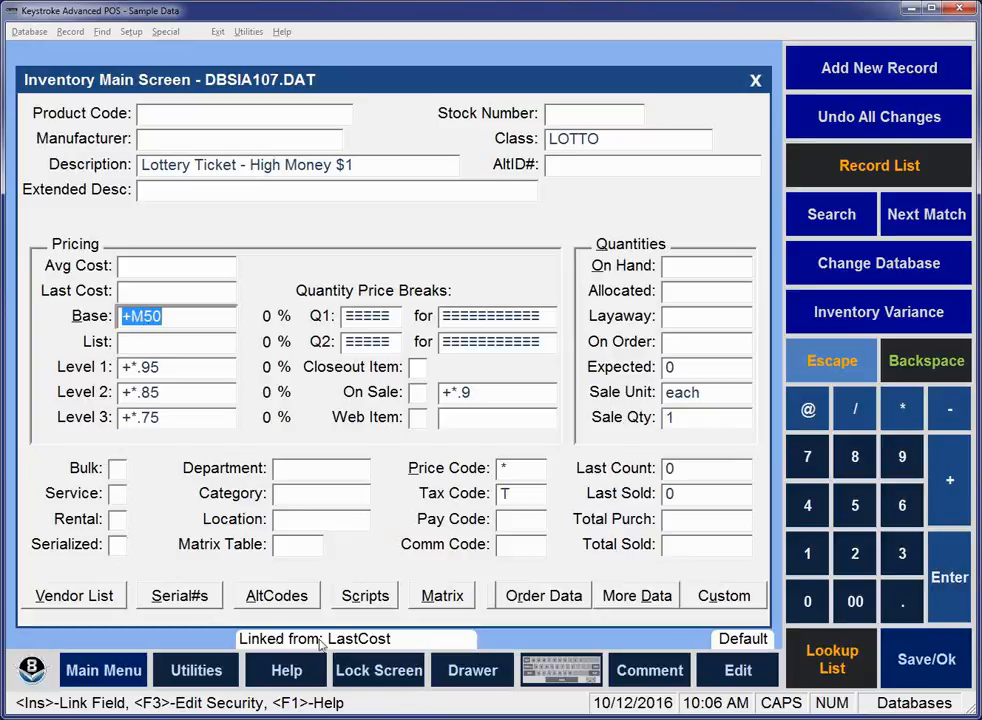
key(Up)
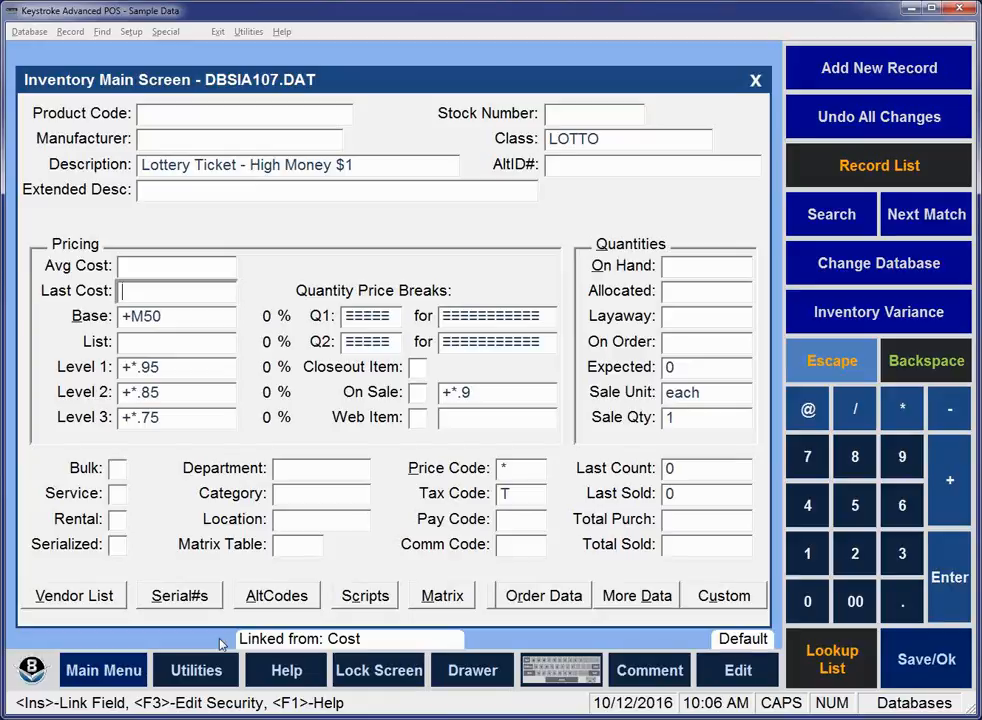
key(Up)
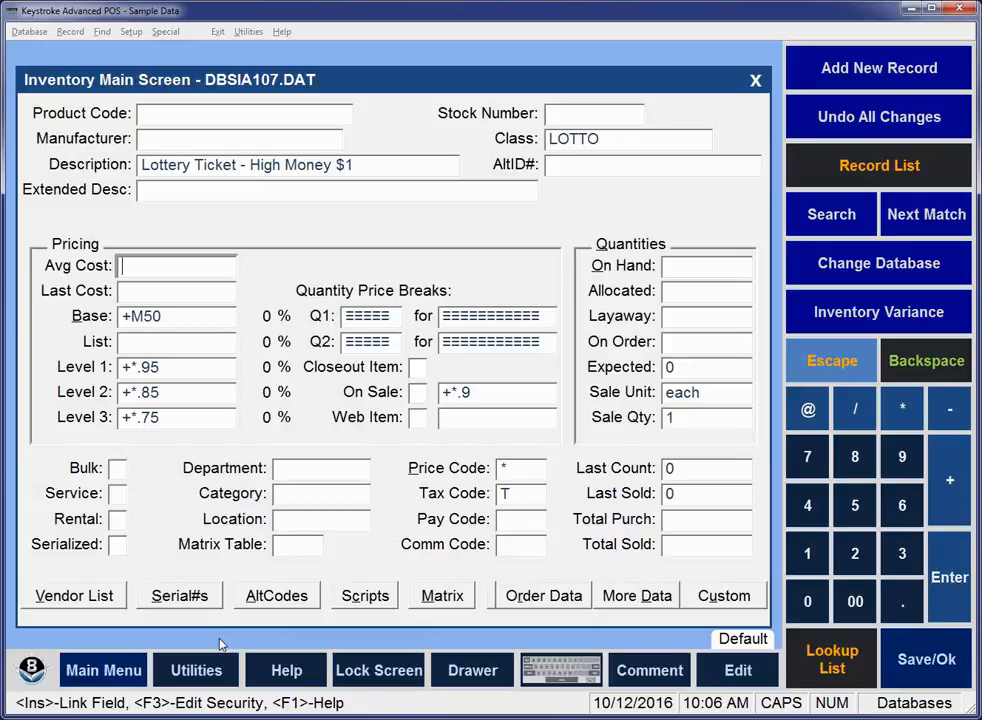
key(Down)
key(Down)
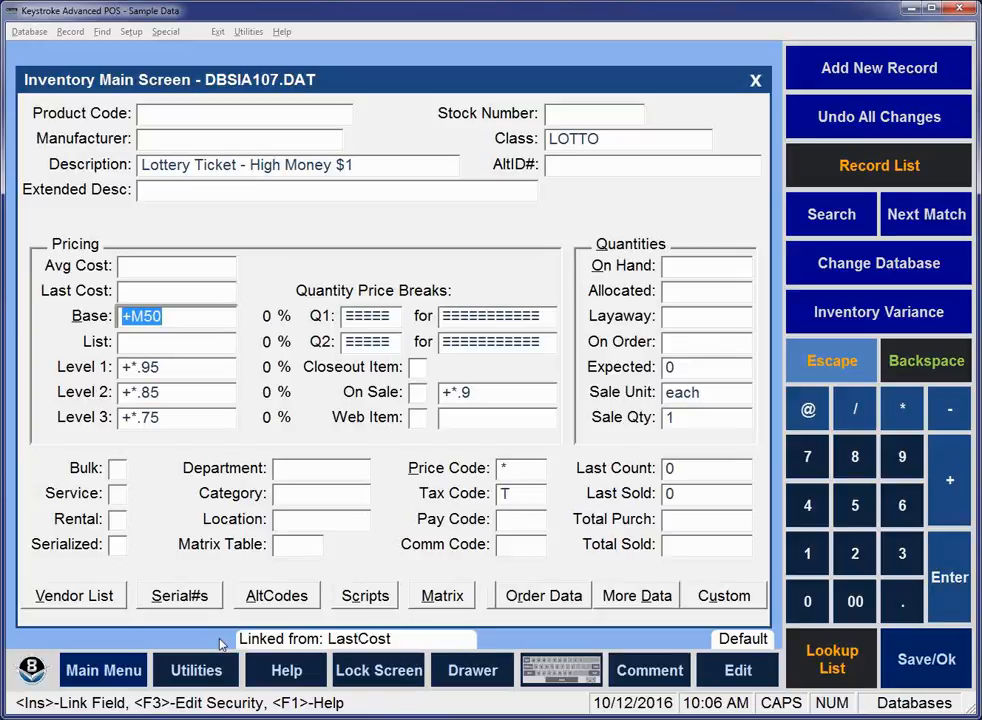
key(Delete)
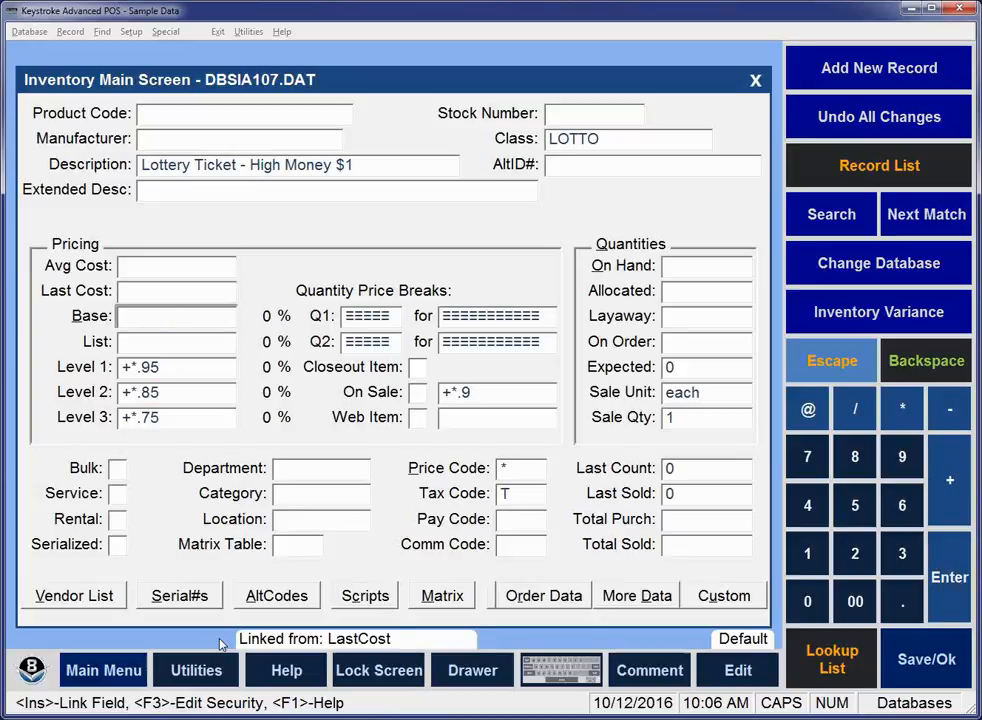
Clear the default price formulas for Level 1, Level 2 and Level 3.
key(Down)
key(Down)
key(Delete)
key(Down)
key(Delete)
key(Down)
key(Delete)
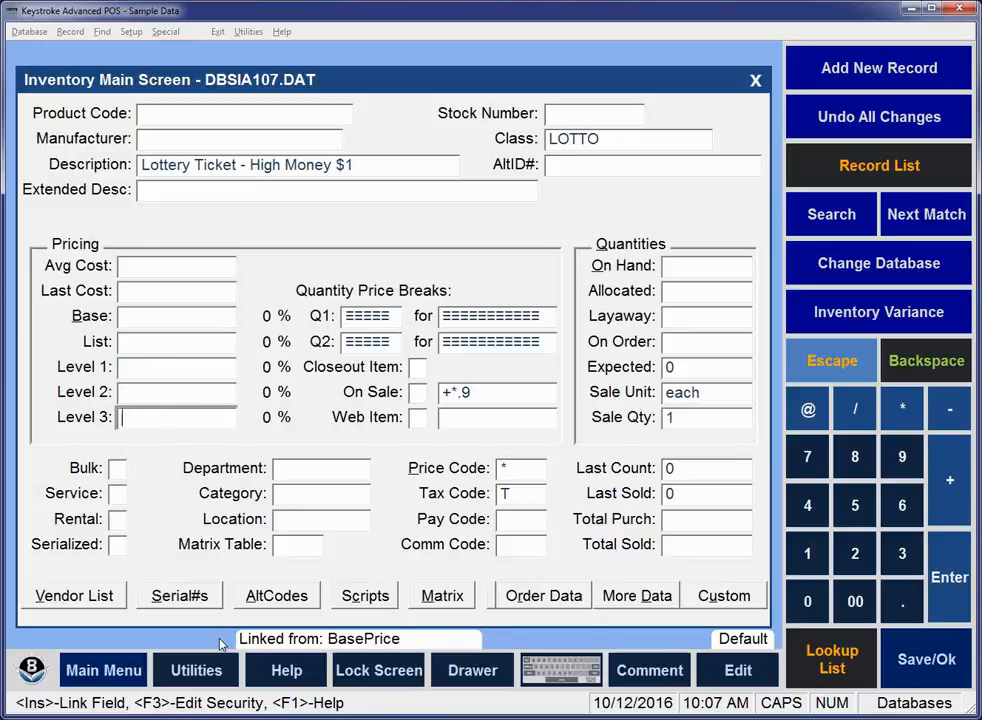
Clear the default On Sale price formula.
key(Down)
key(Down)
key(Down)
key(Down)
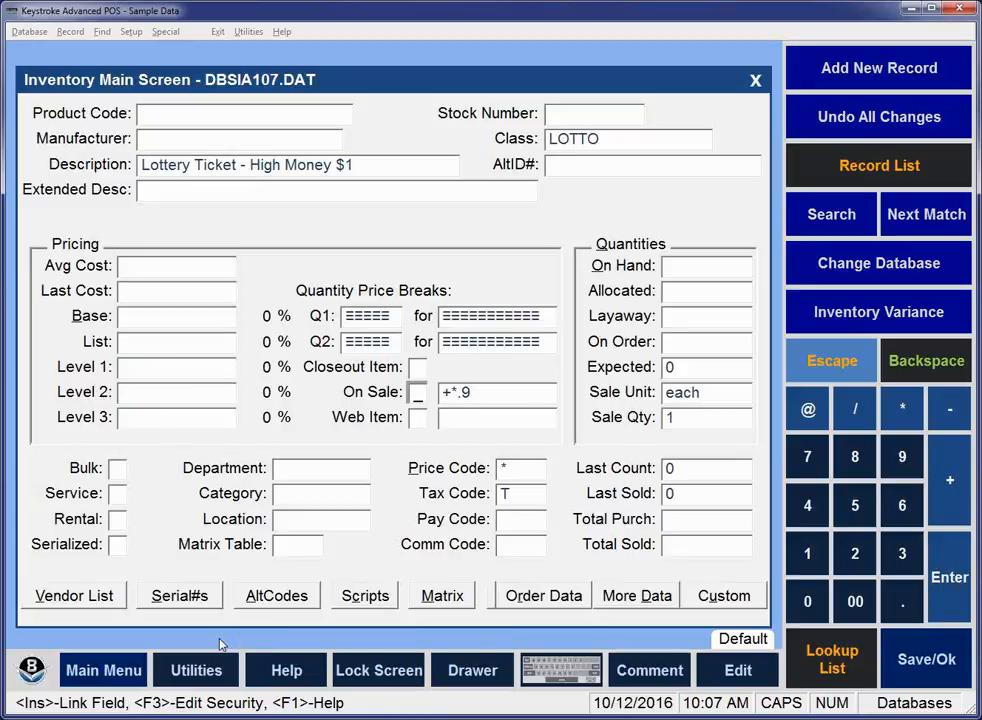
key(Down)
key(Delete)
key(Down)
Query the department database from the default Department field.
click(304, 471)
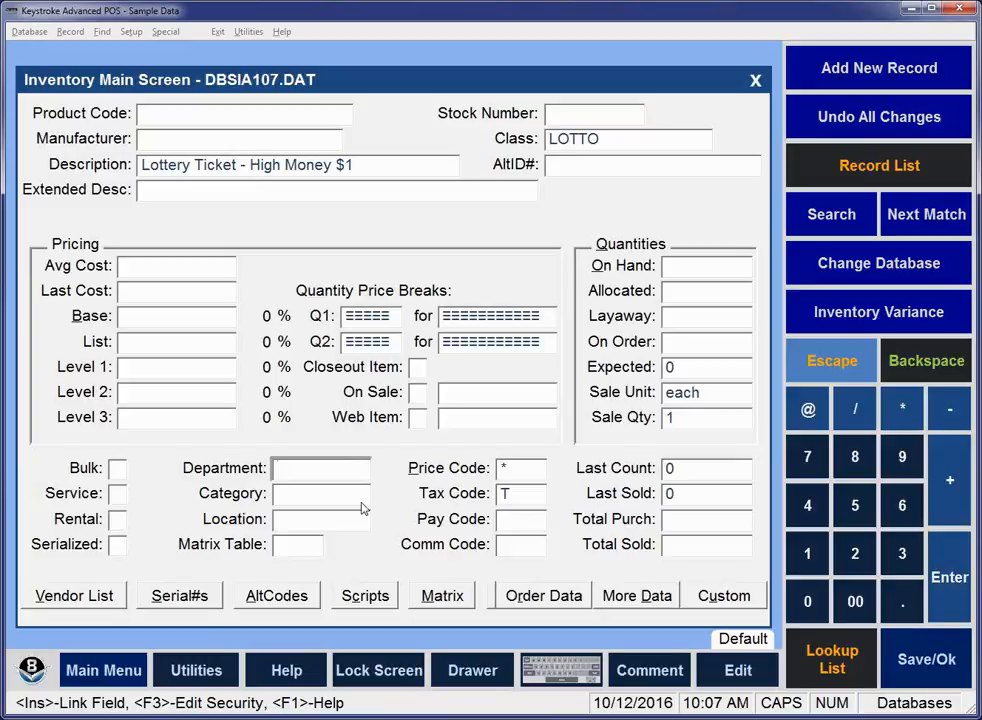
text(LOTTO)
key(alt+q)
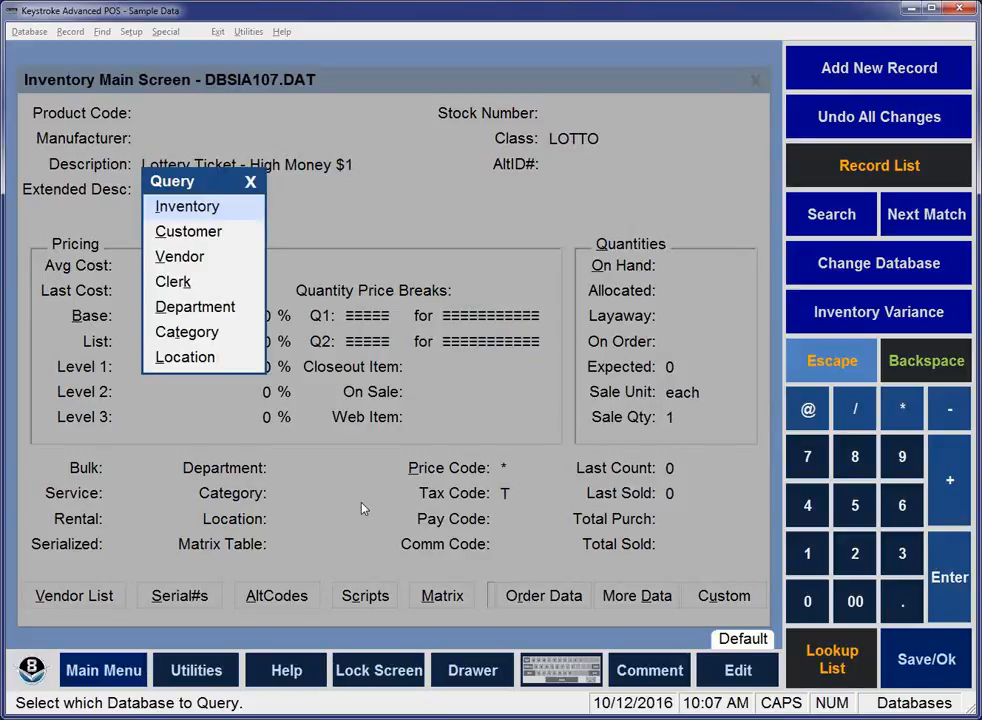
key(Down)
key(Down)
key(Down)
key(Down)
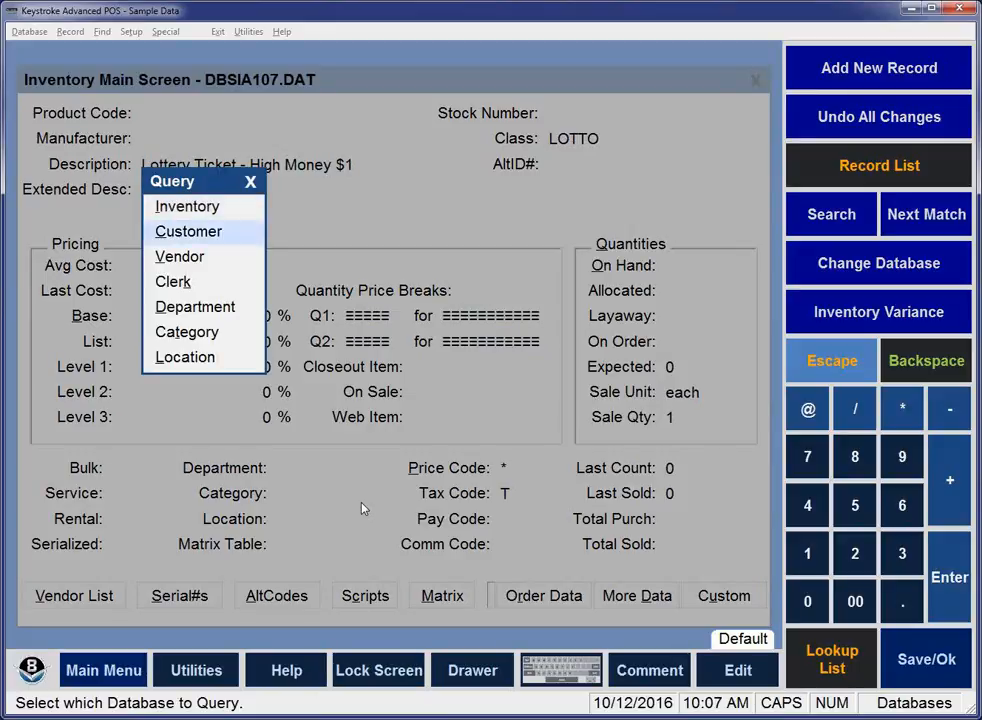
key(Return)
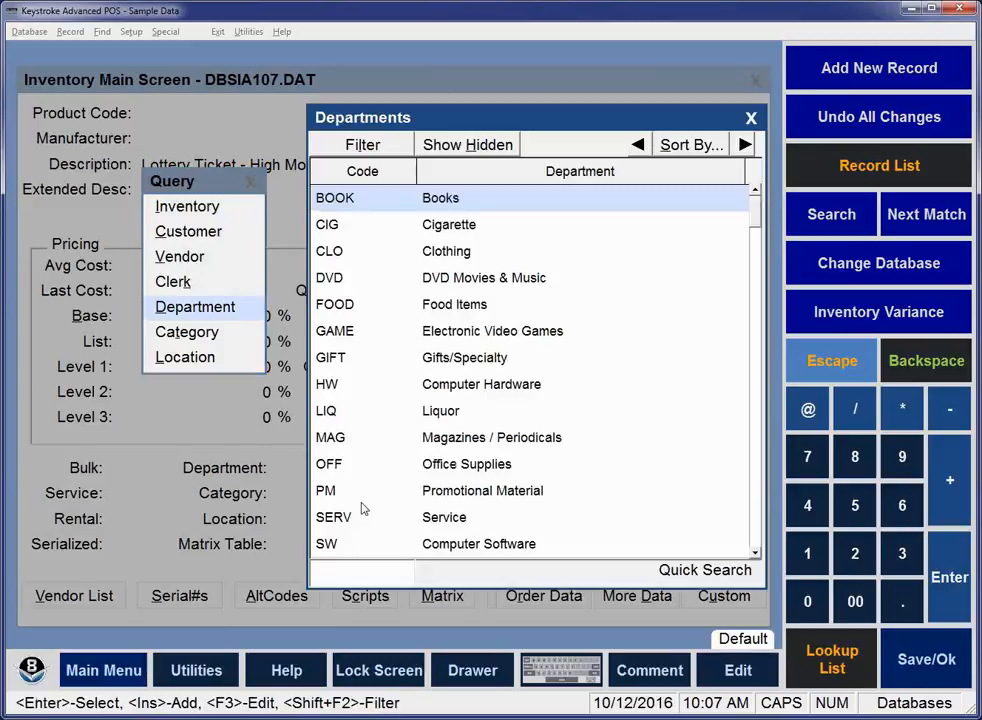
Look through the department list for an existing lottery department.
key(Down)
key(Down)
key(Down)
key(Down)
key(Down)
key(Down)
key(Down)
key(Down)
key(Down)
key(Down)
key(Down)
key(Down)
key(Down)
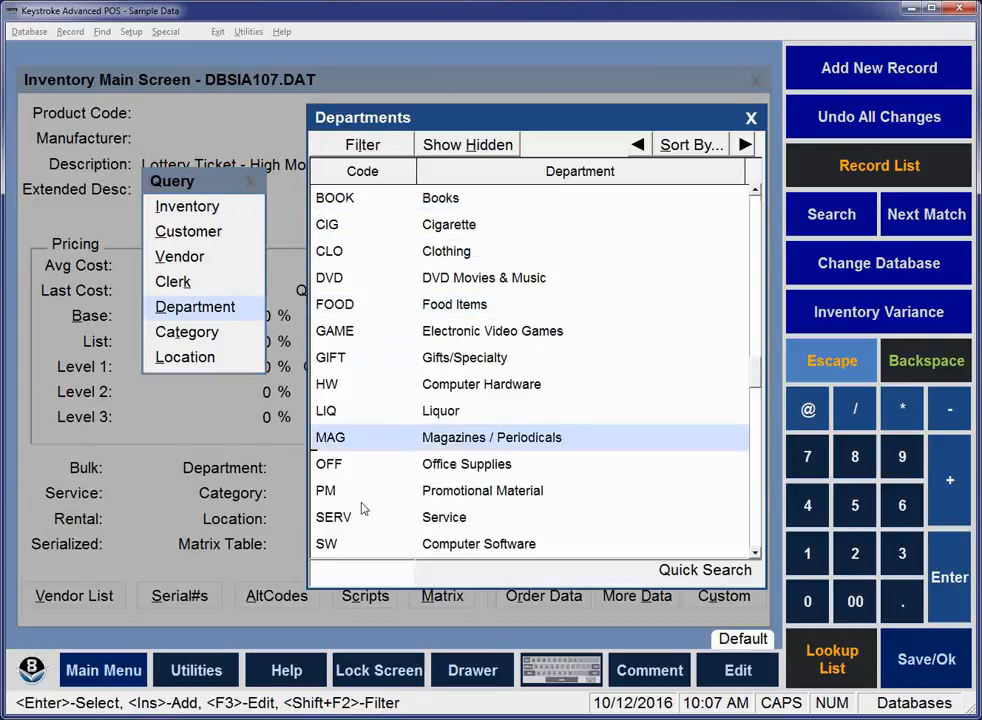
key(Up)
key(Up)
key(Up)
key(Up)
key(Up)
key(Up)
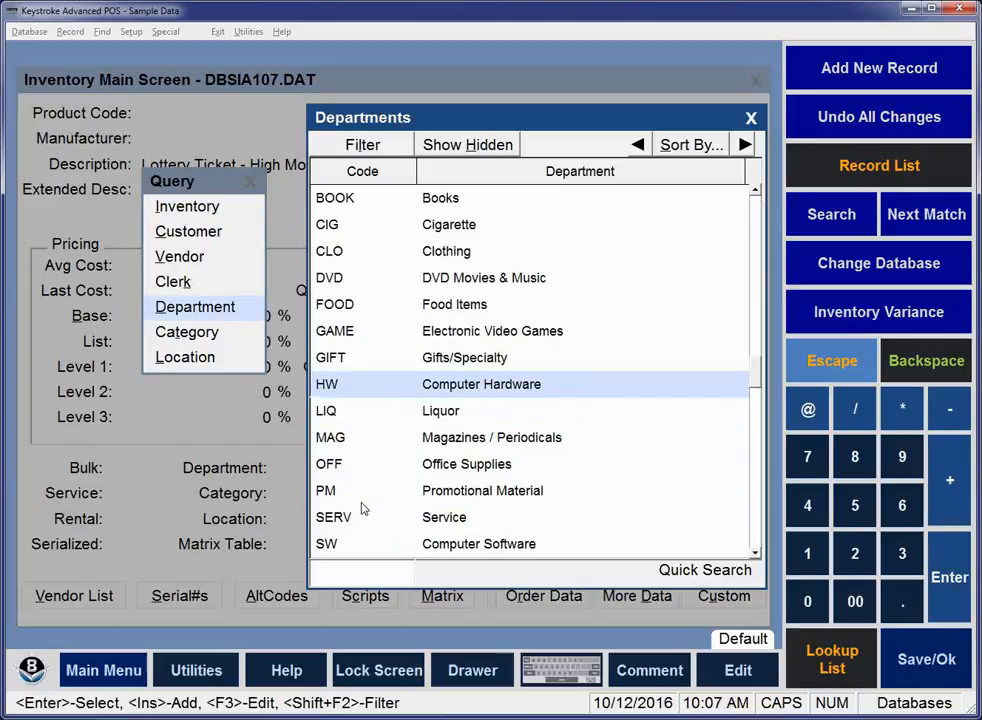
Add a new department with the code LOTTO and the name "Lottery Tickets".
key(Insert)
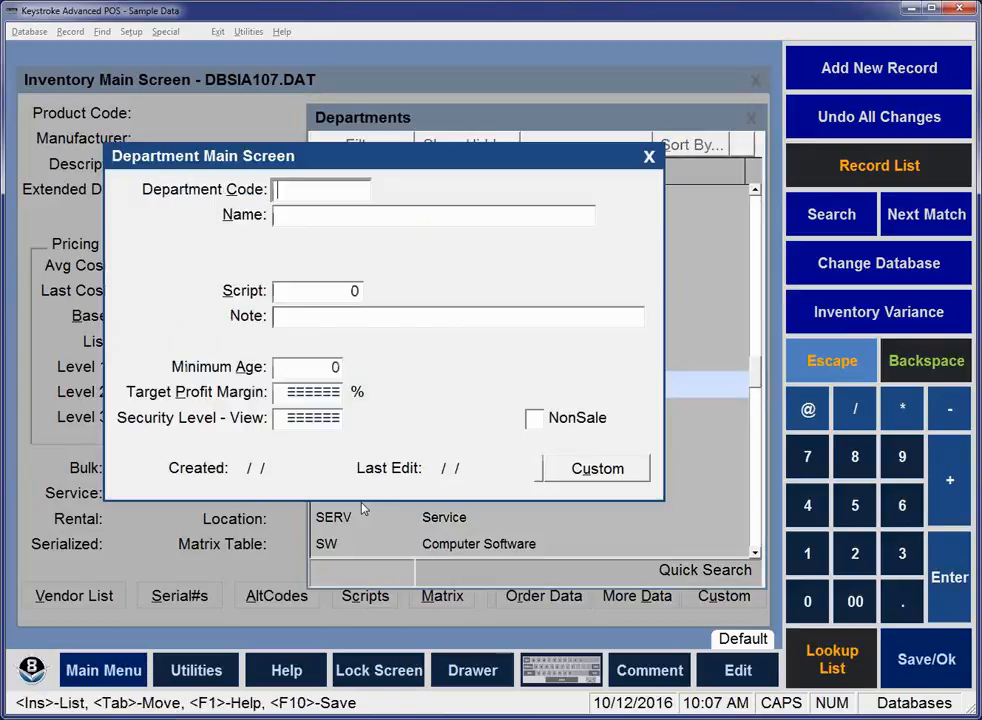
text(LOTTO)
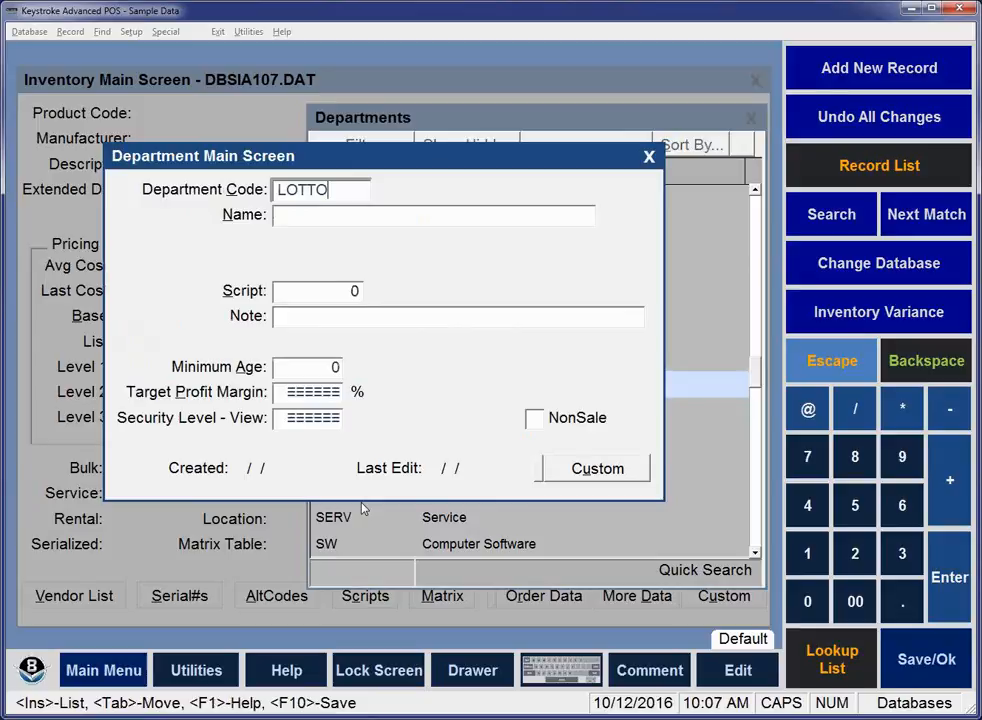
key(Tab)
text(Lottery Tickets)
Set the new department's minimum age to 18 and save the department record.
key(Tab)
key(Tab)
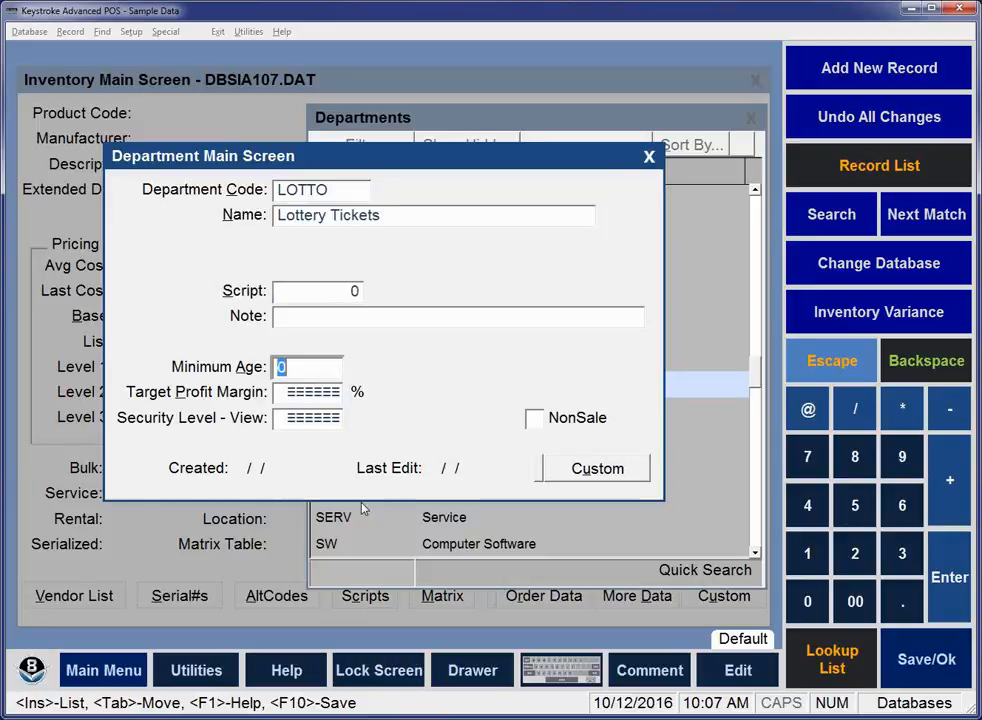
text(1)
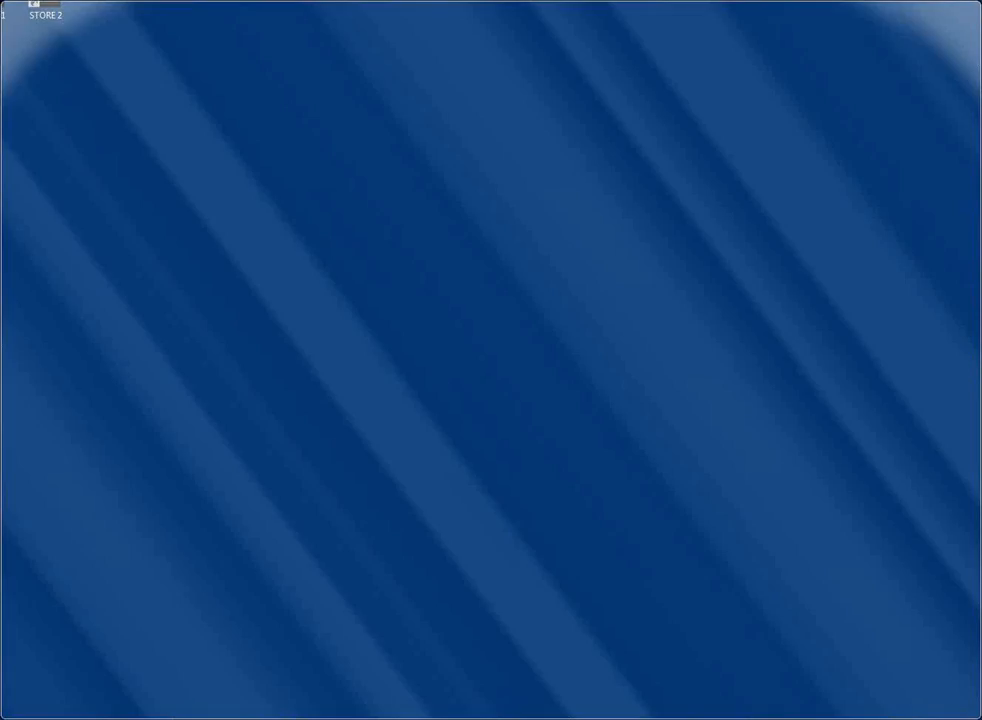
text(8)
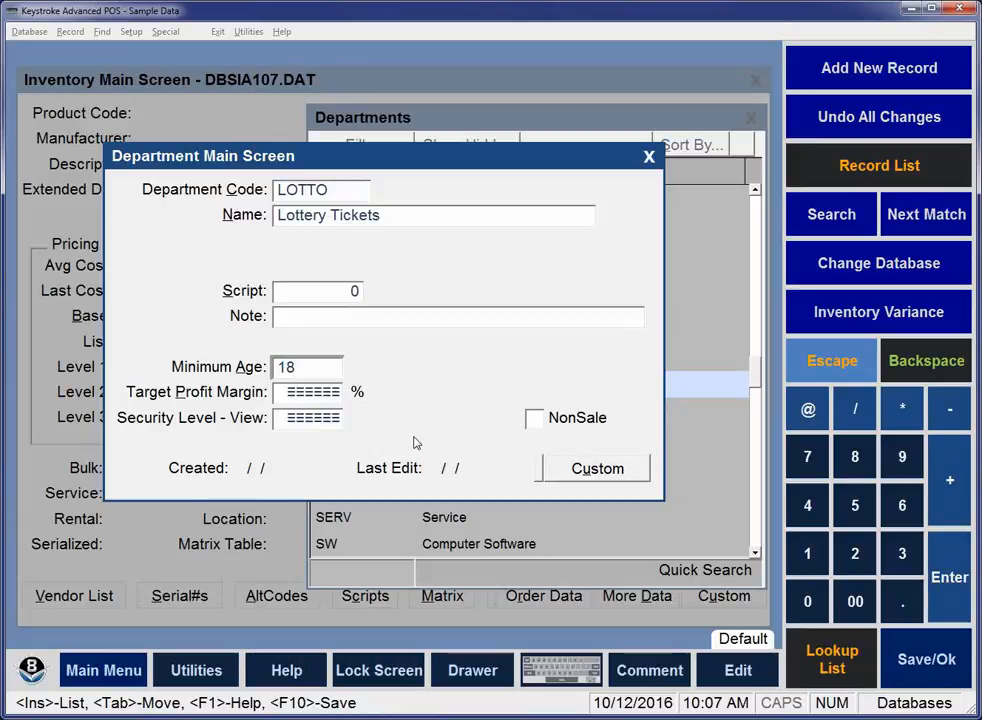
key(F10)
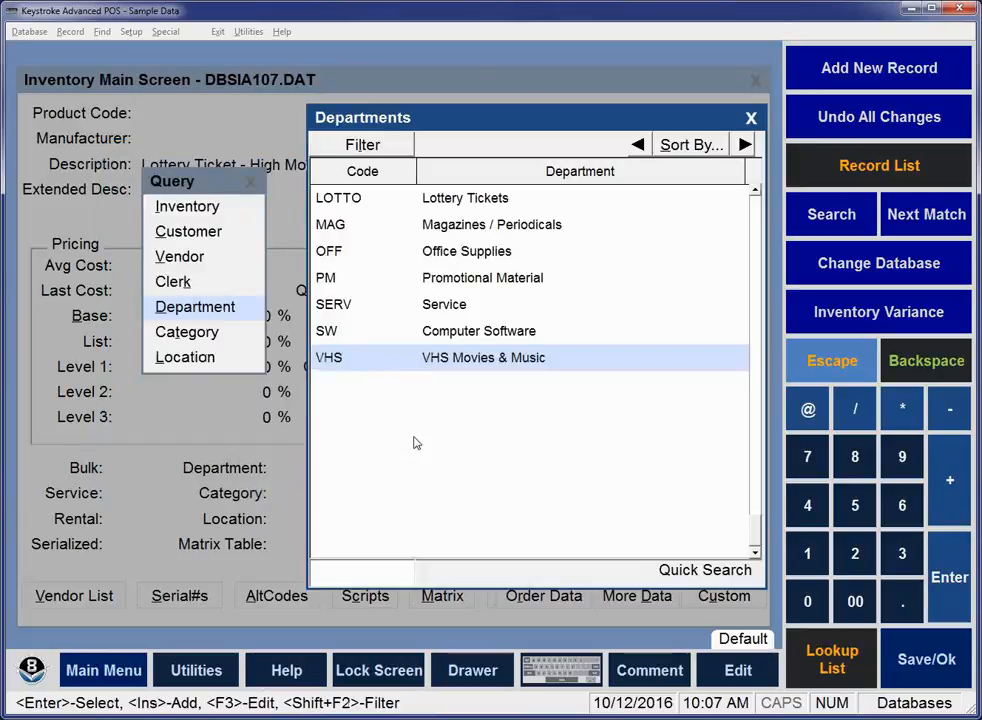
Choose the LOTTO department from the list as the default Department entry.
key(Up)
key(Up)
key(Up)
key(Up)
key(Up)
key(Up)
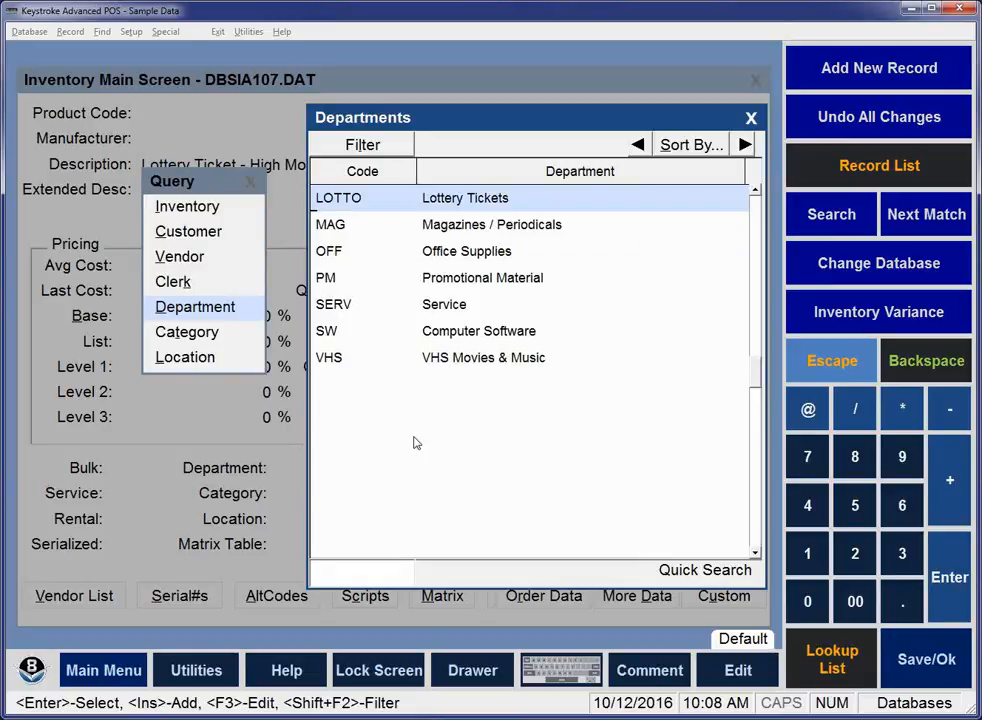
key(Return)
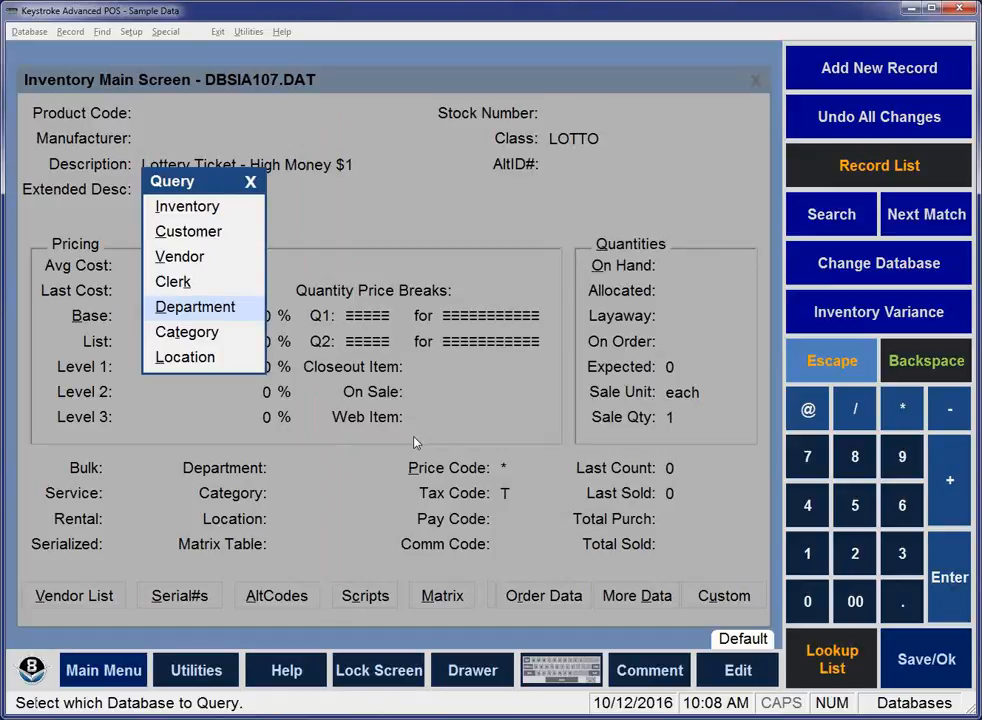
key(Return)
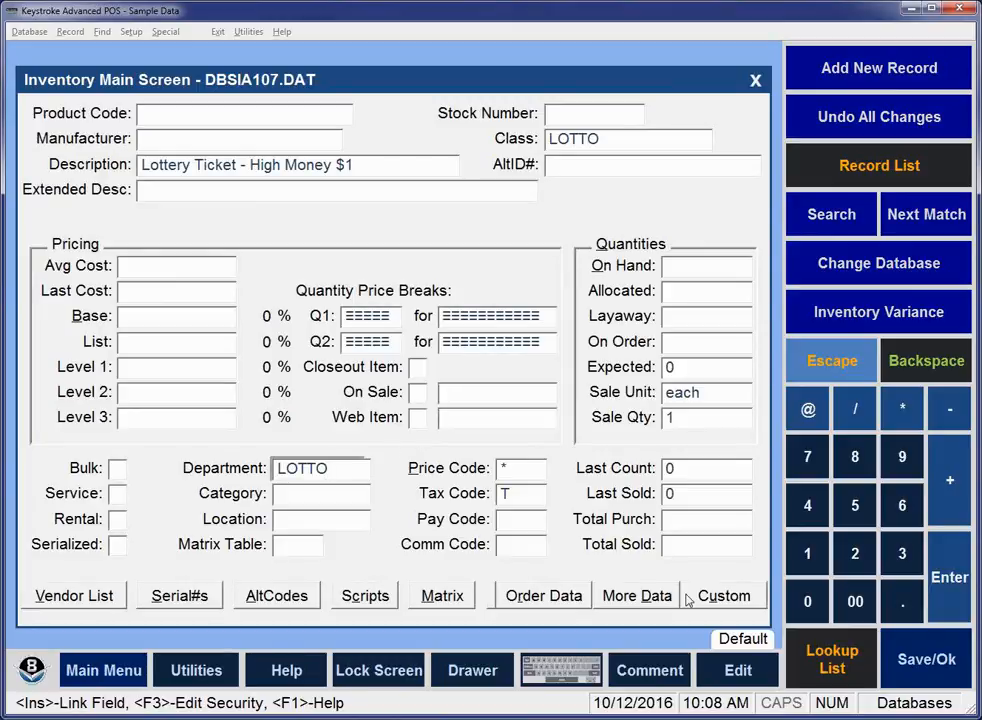
Set the default Sale Unit to Tkt.
click(683, 393)
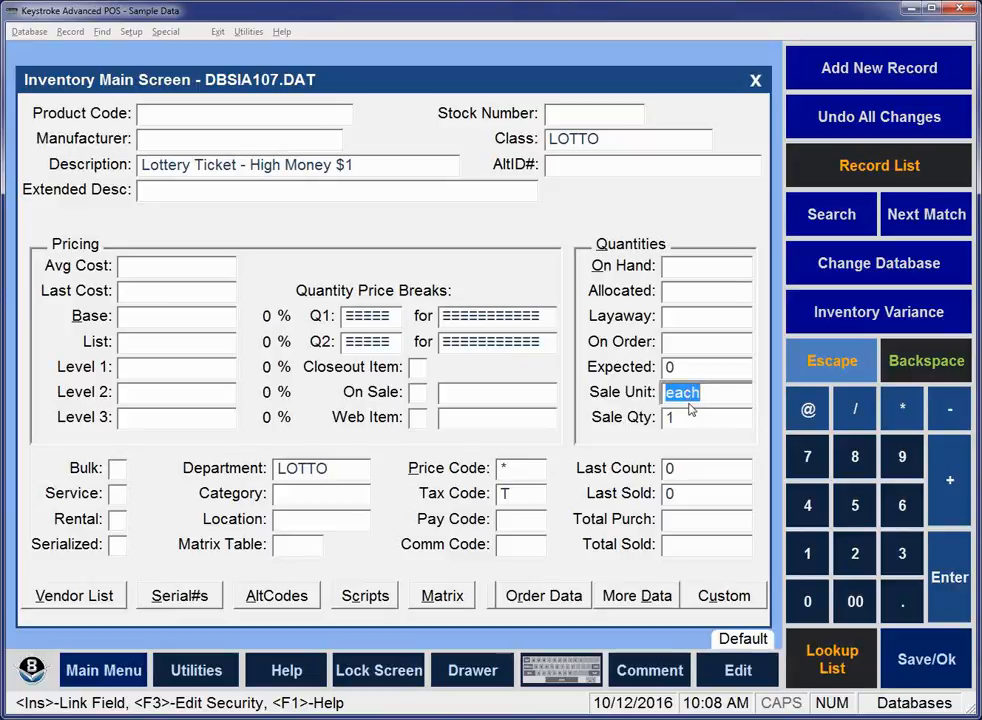
text(T)
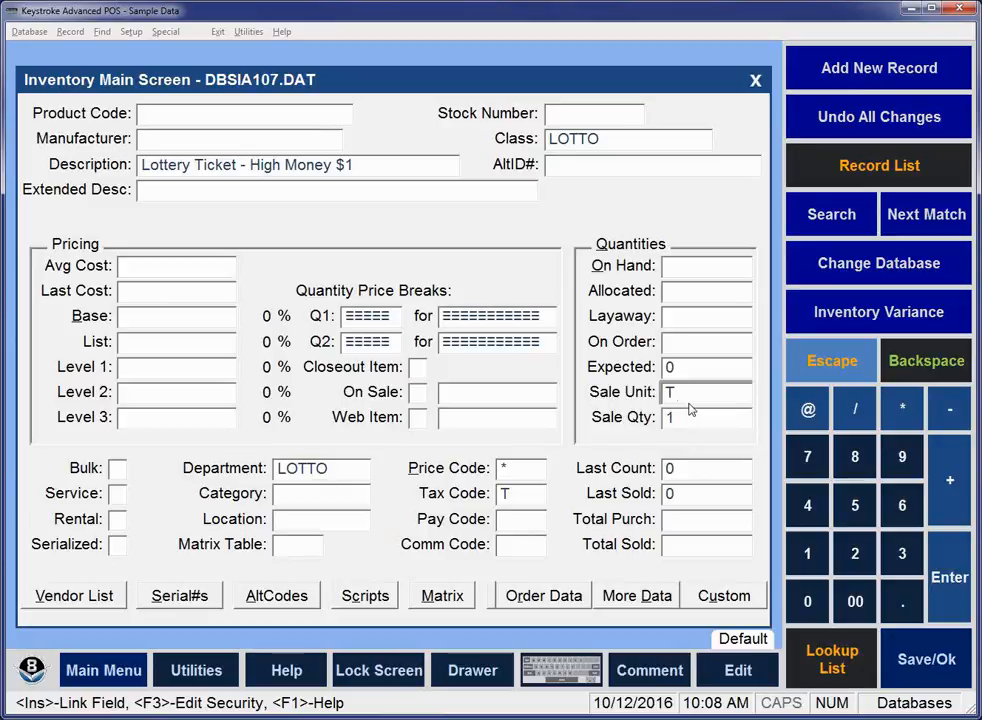
text(kt)
key(Return)
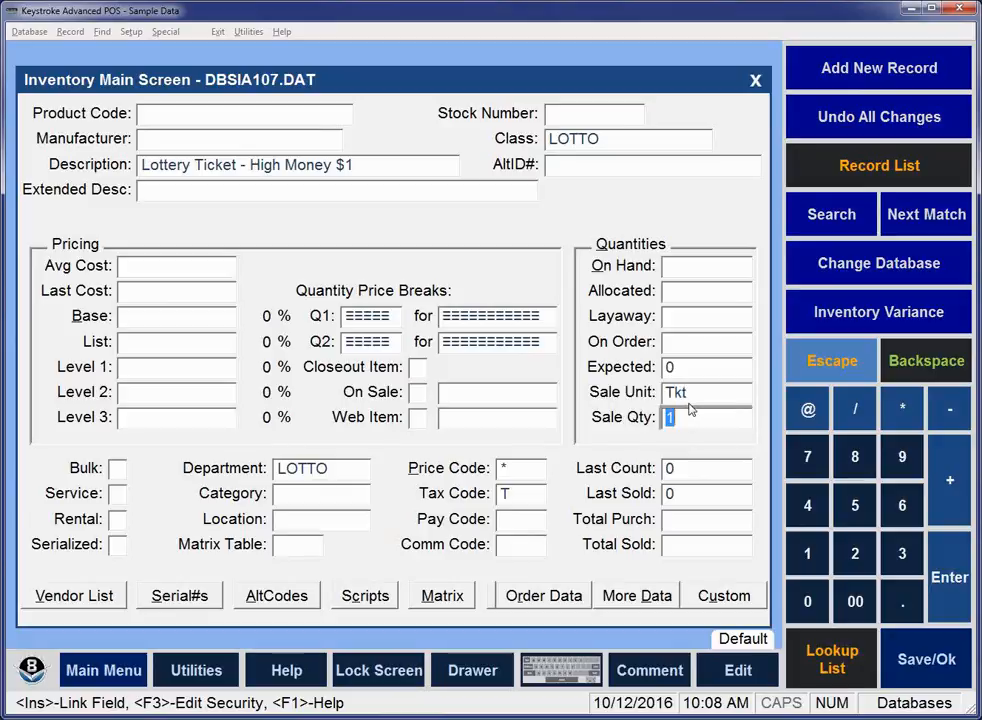
Set the default Tax Code to N and save the Add-mode Inventory Main Screen defaults for level 07.
click(516, 500)
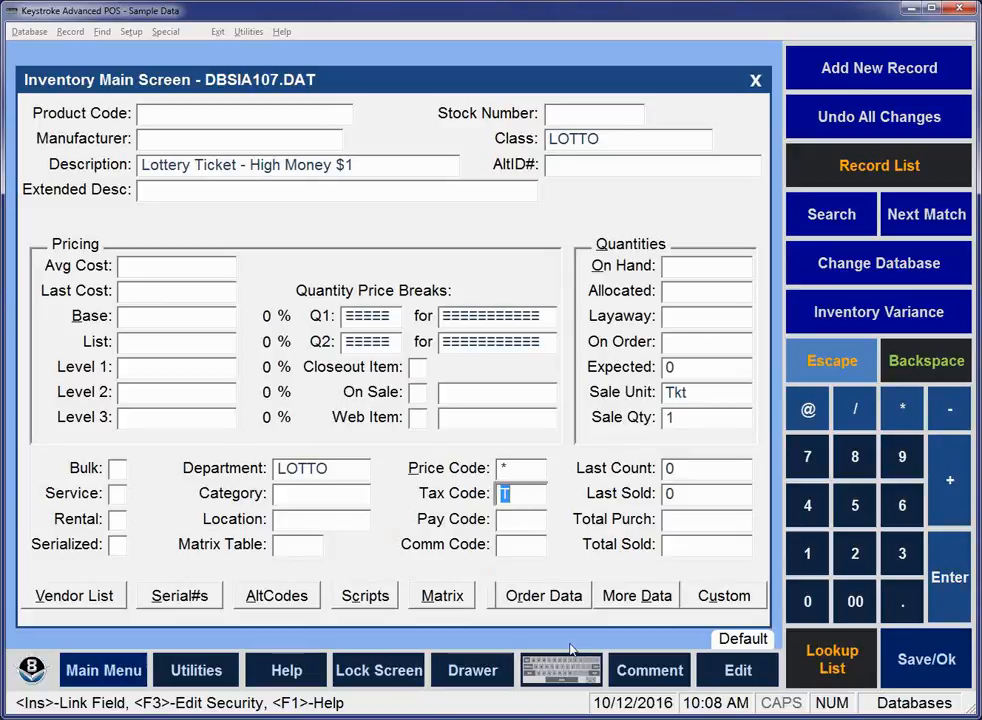
text(N)
key(F10)
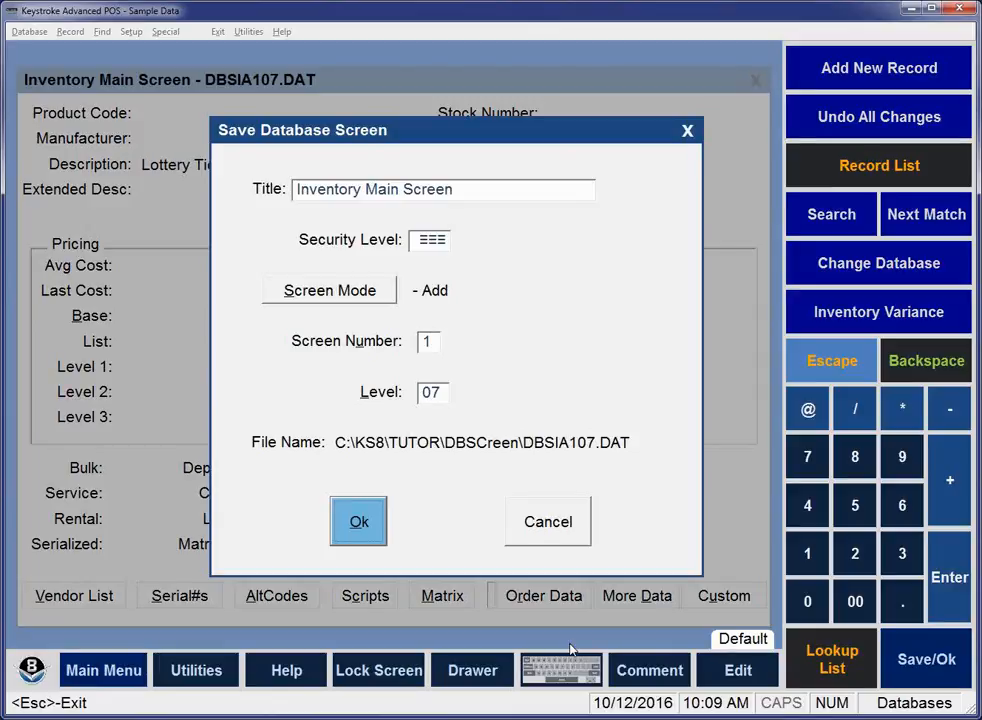
key(Return)
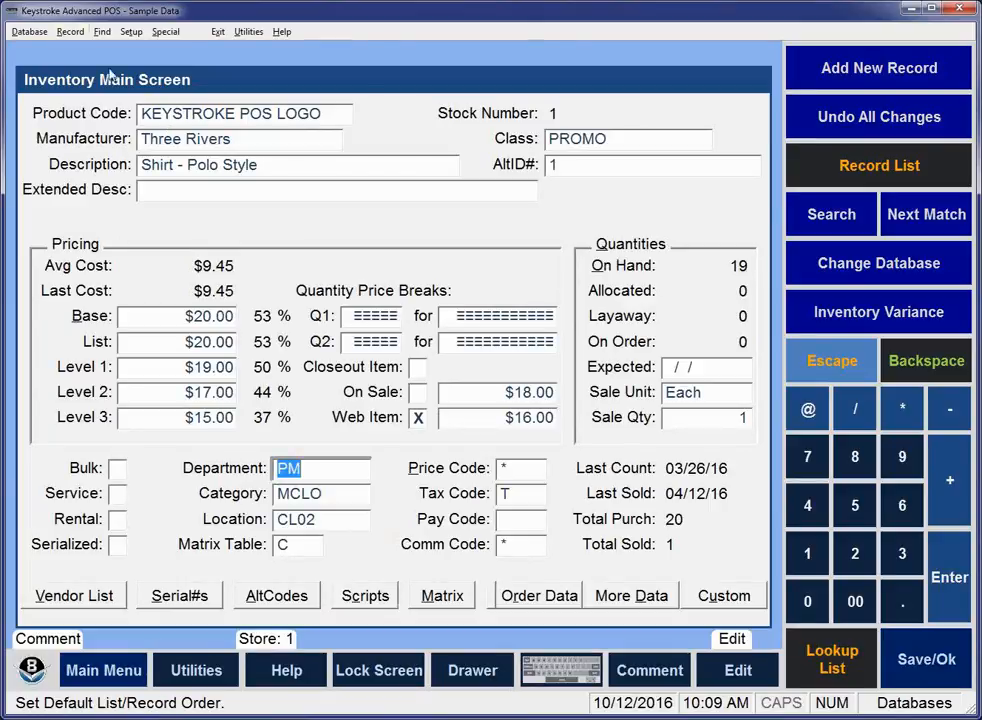
Add a new inventory record from the lottery defaults with an average cost of $1.00 and save it.
click(72, 32)
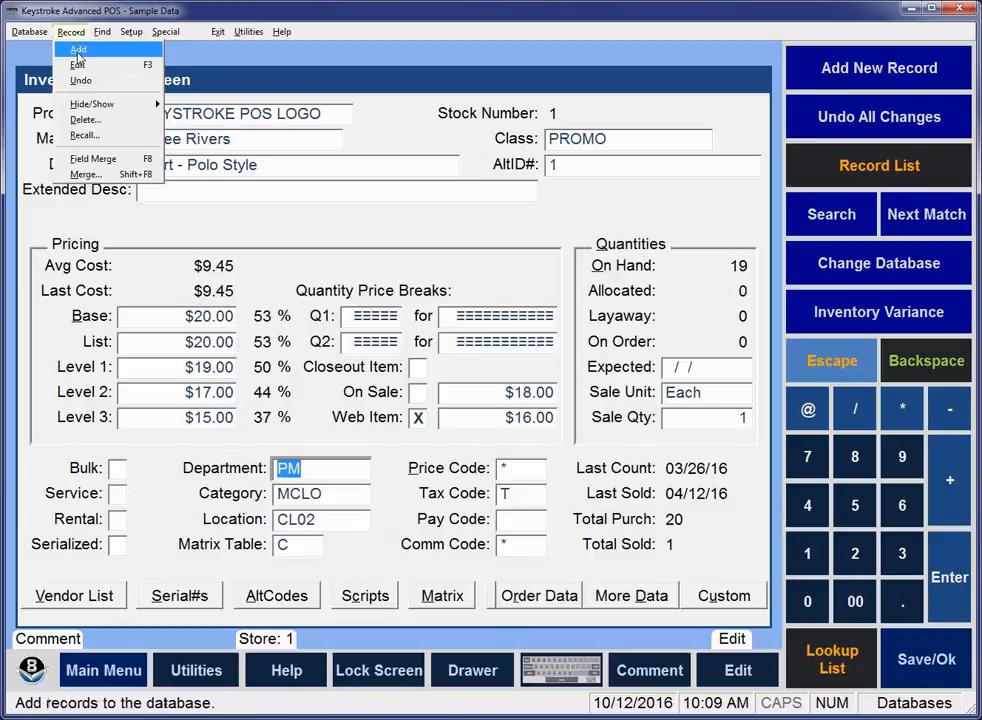
click(79, 50)
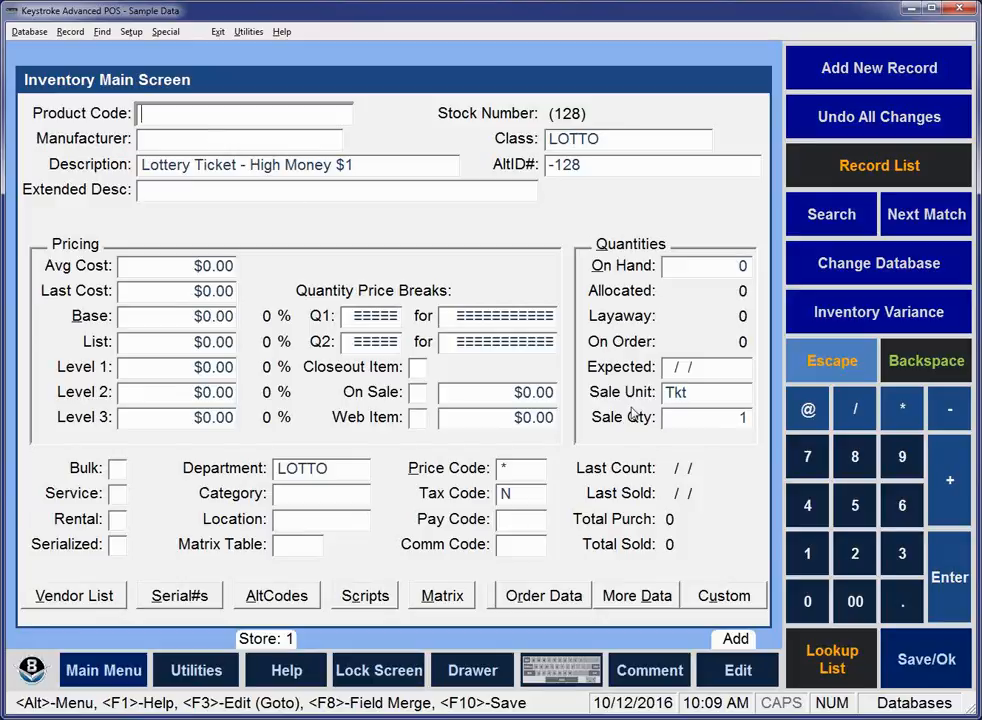
click(686, 394)
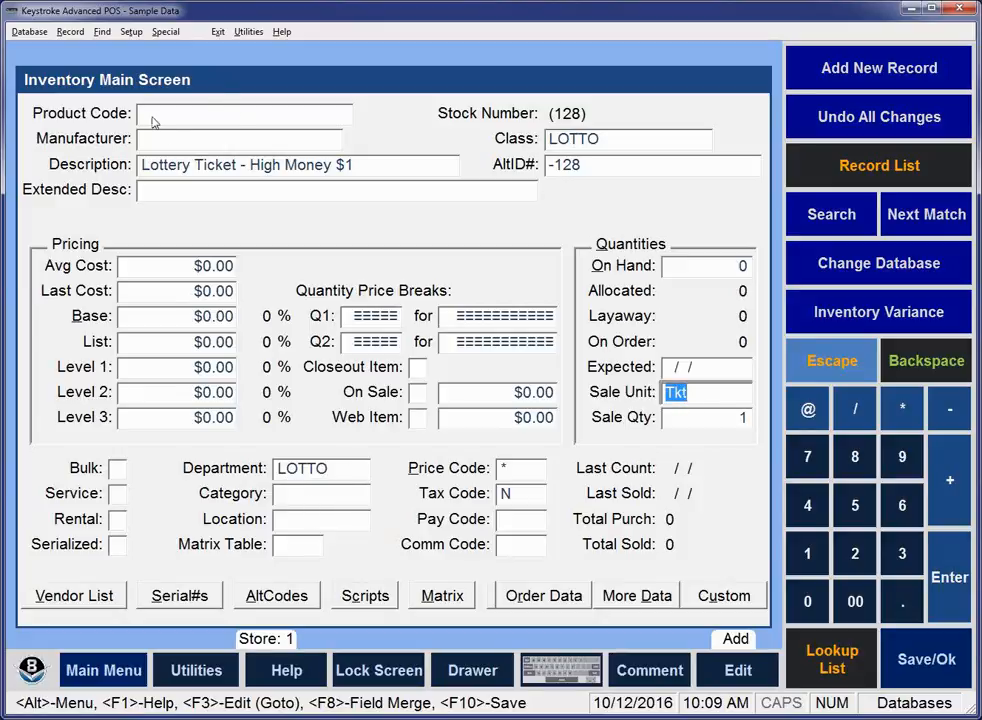
click(173, 265)
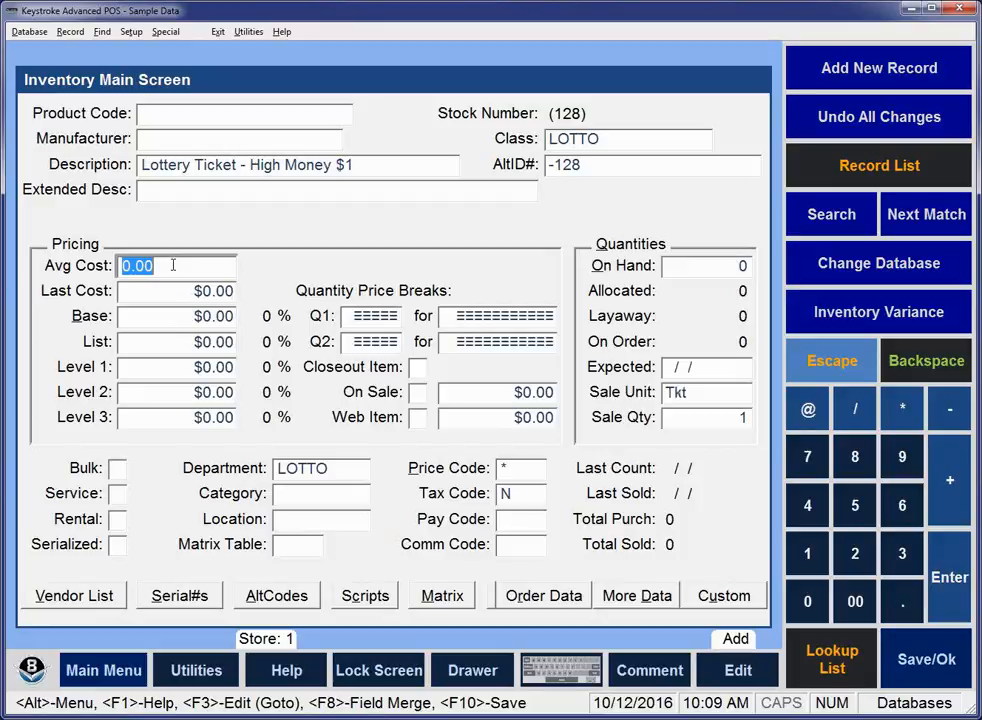
text(1)
key(Return)
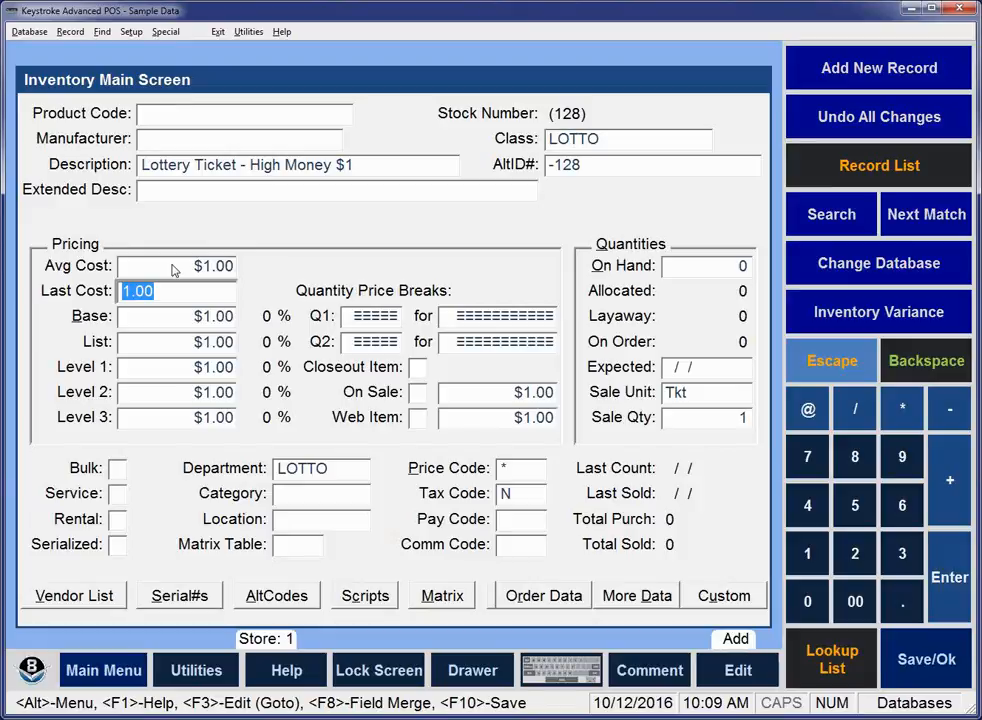
key(F10)
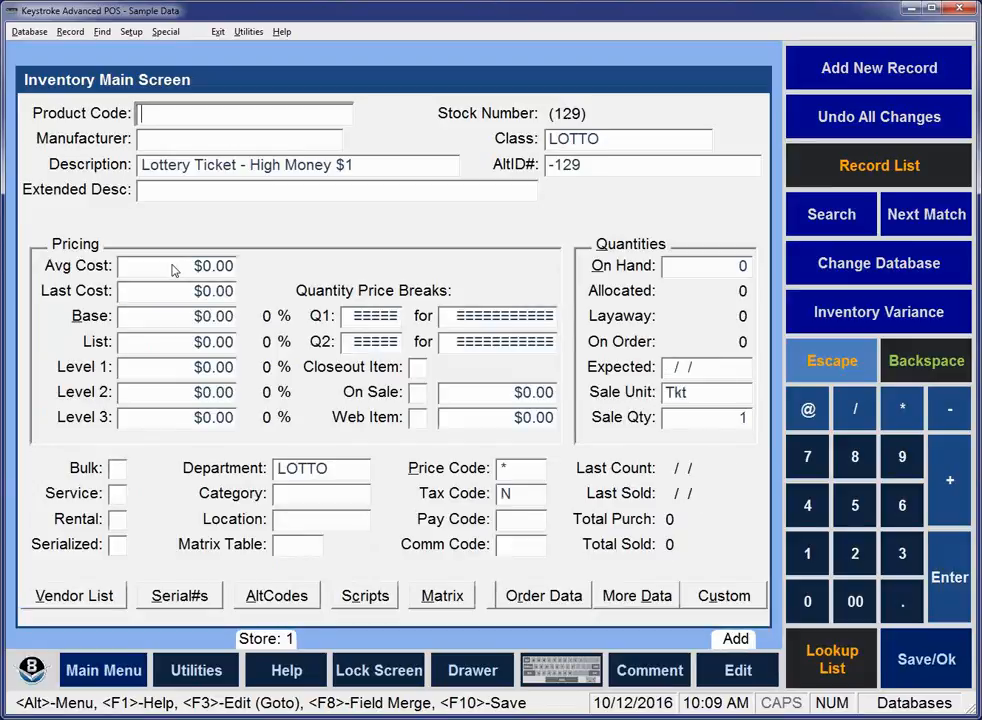
Add the item "Lottery Ticket - High Money $2" with an average cost of $2.00 and save it.
key(Tab)
key(Tab)
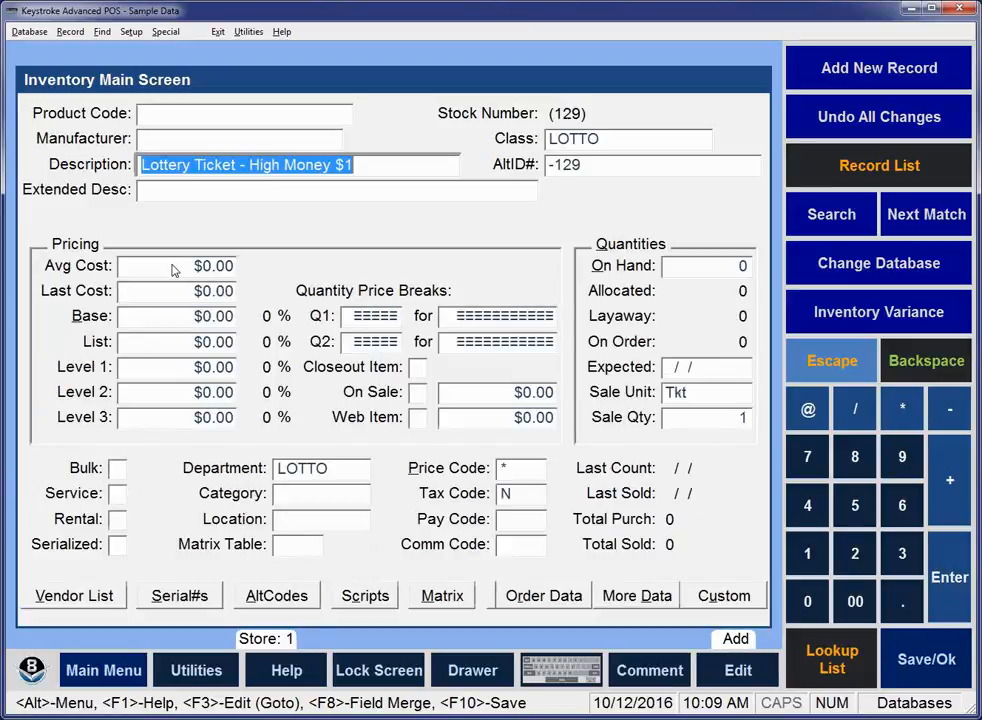
key(End)
key(BackSpace)
text(2)
key(Tab)
key(Tab)
click(173, 265)
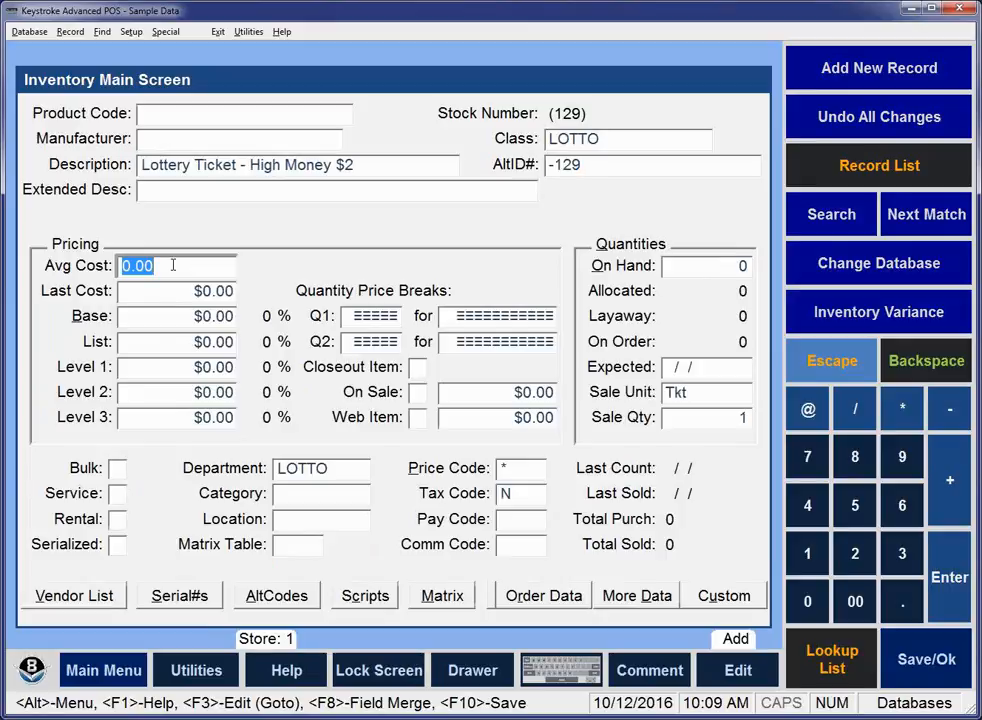
text(2)
key(Tab)
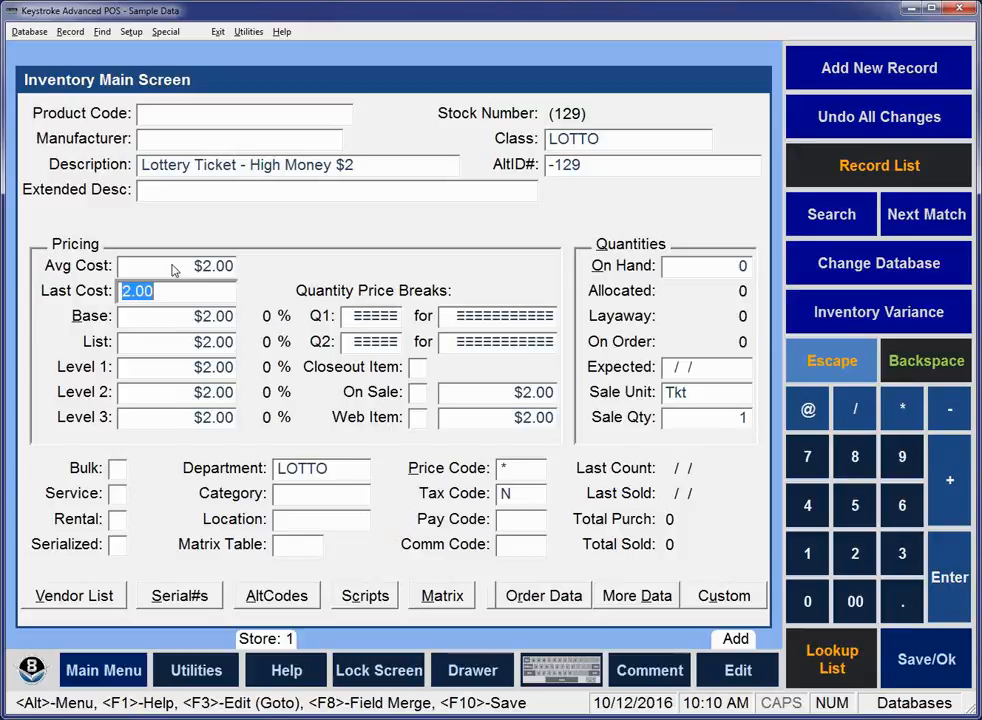
key(F10)
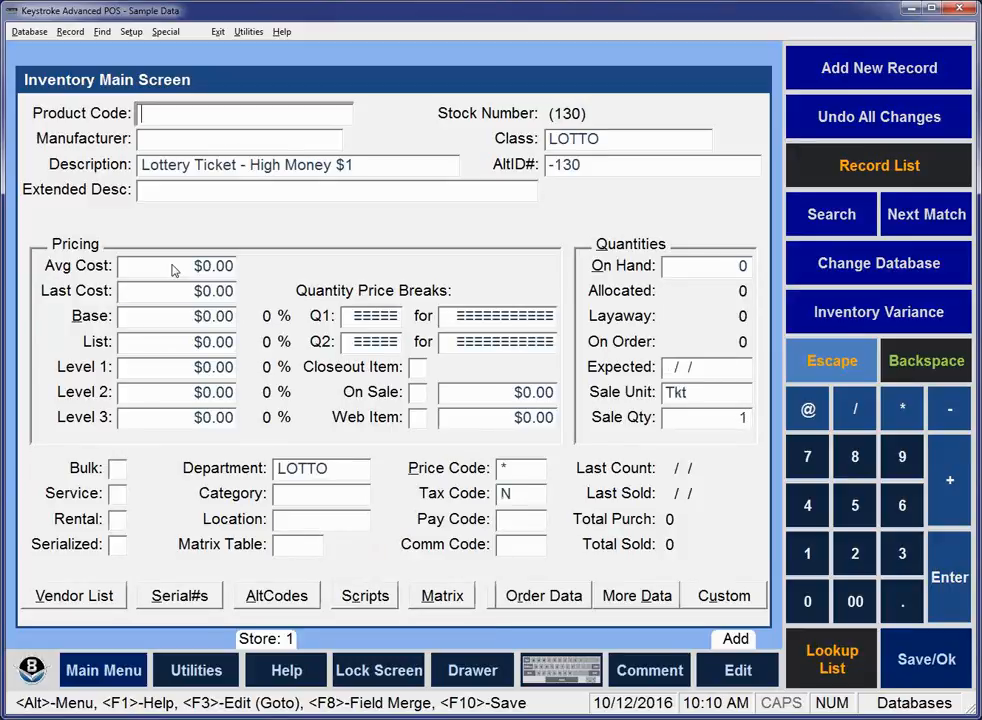
Add the item "Lottery Ticket - High Money $5" with an average cost of $5.00 and save it.
key(Tab)
key(Tab)
key(End)
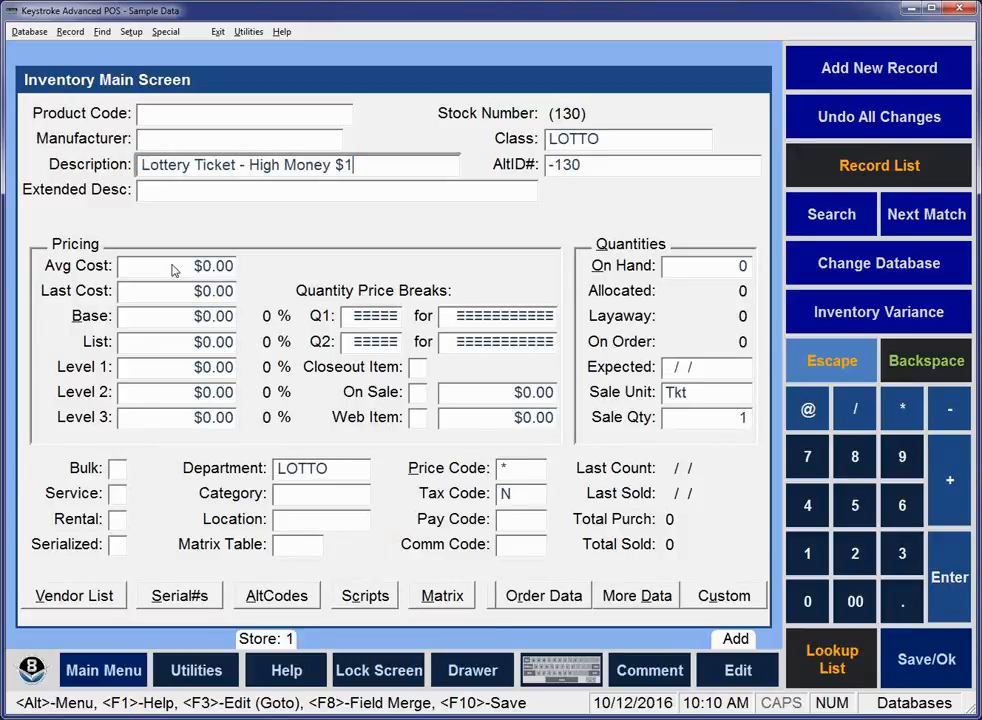
key(BackSpace)
text(5)
key(Tab)
click(172, 266)
text(5)
key(Tab)
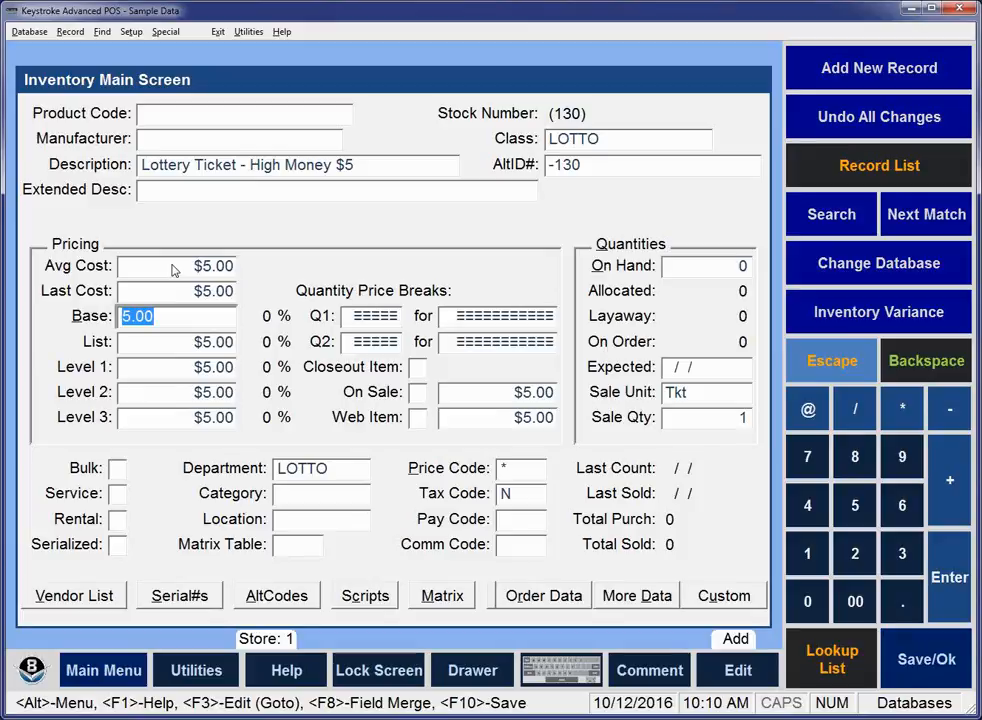
key(F10)
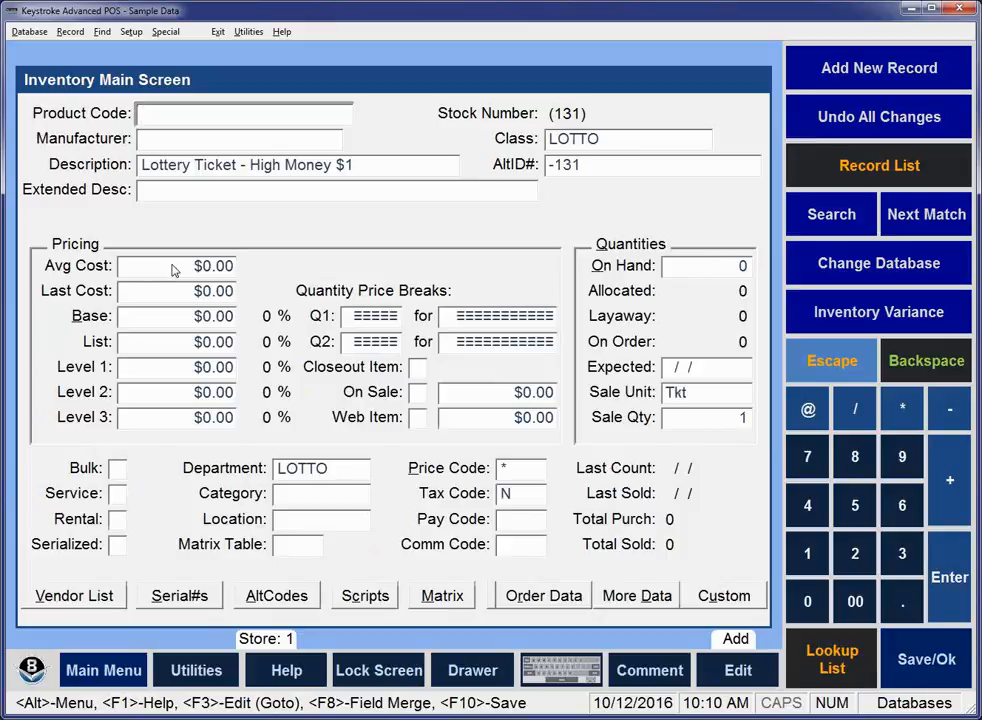
Add the item "Lottery Ticket - High Money $10" with an average cost of $10.00 and save it.
key(Tab)
key(Tab)
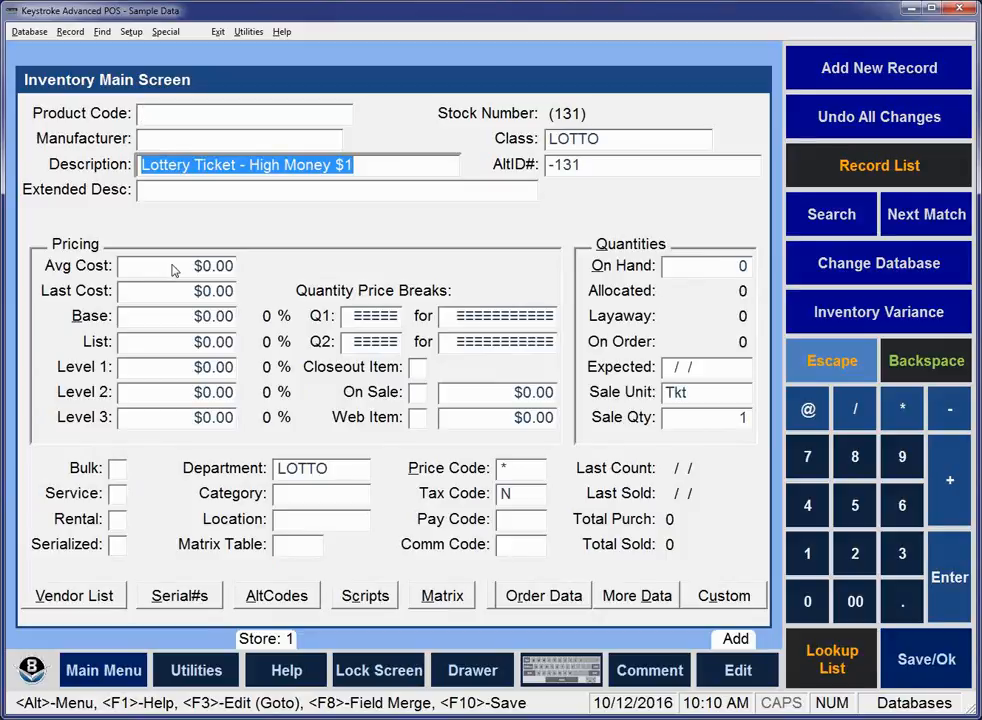
key(Tab)
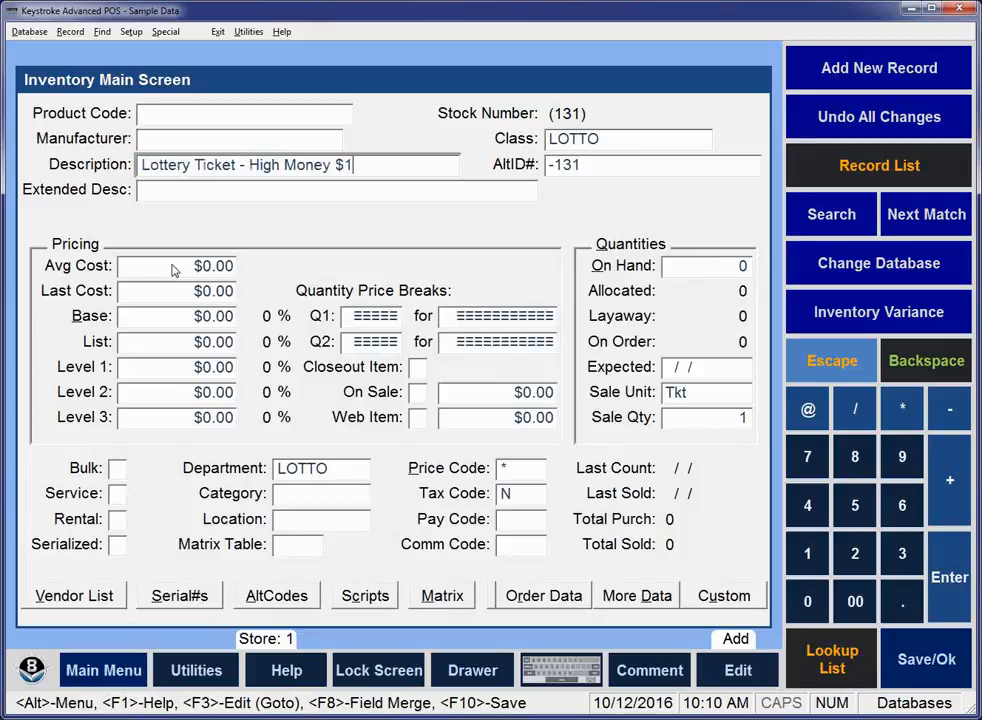
text(0)
key(Tab)
click(173, 265)
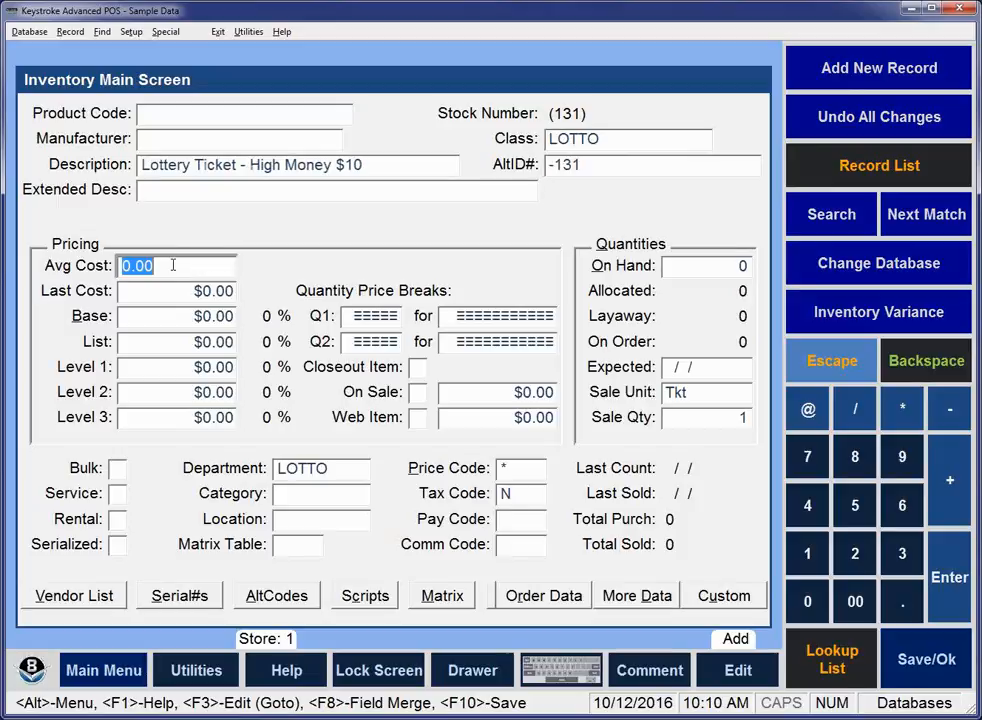
text(10)
key(Tab)
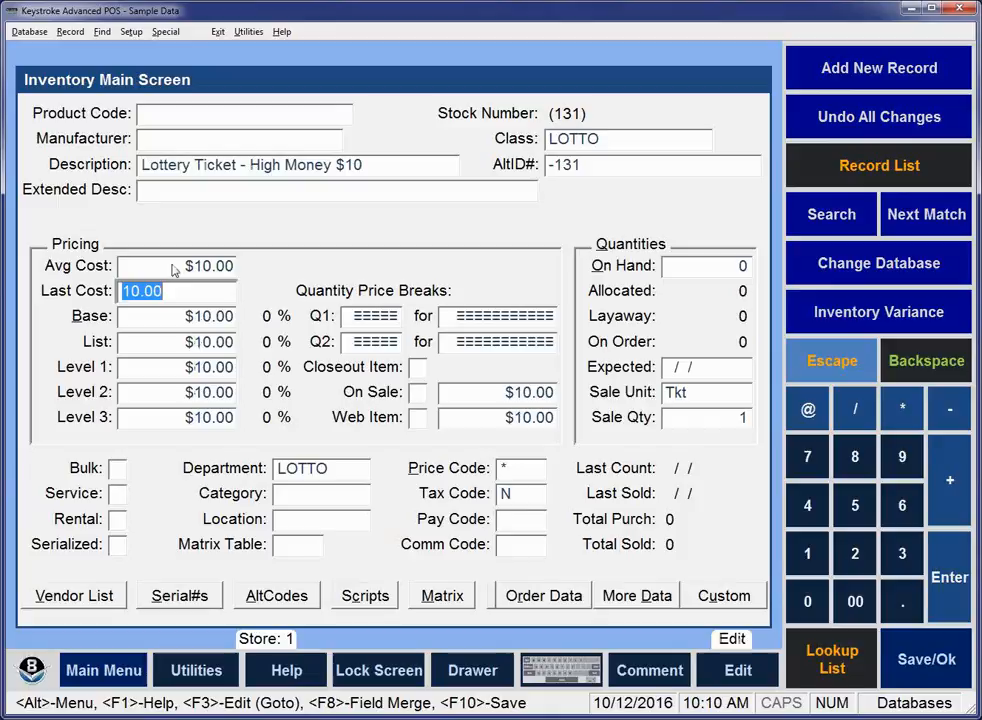
key(Tab)
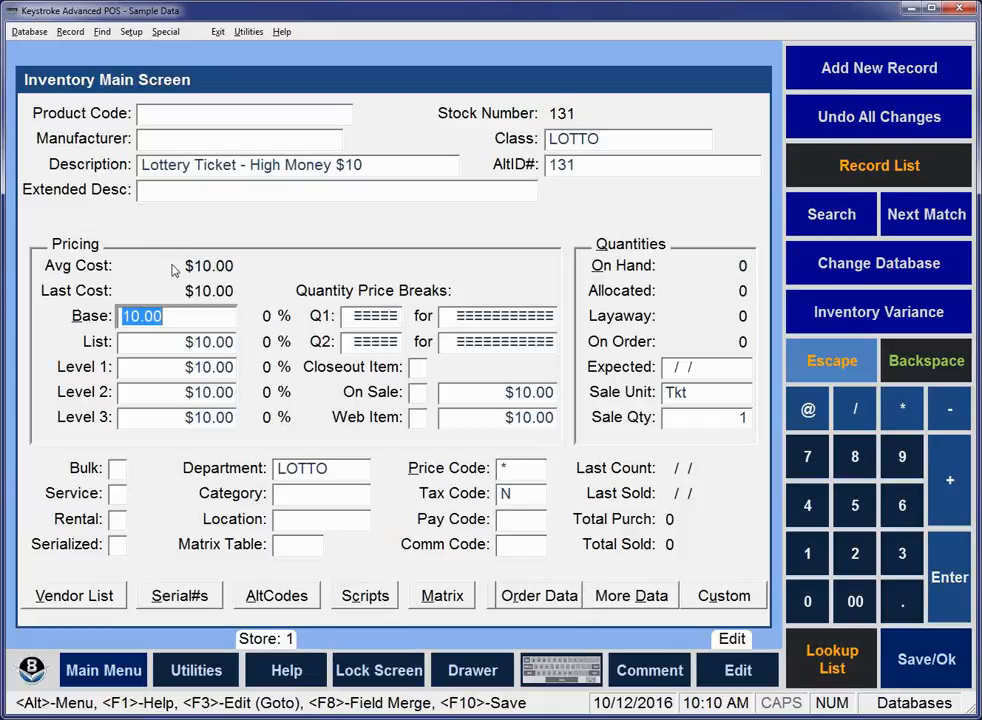
Look back through the newly added lottery ticket records to the $1 item.
key(Page_Up)
key(Page_Up)
key(Page_Up)
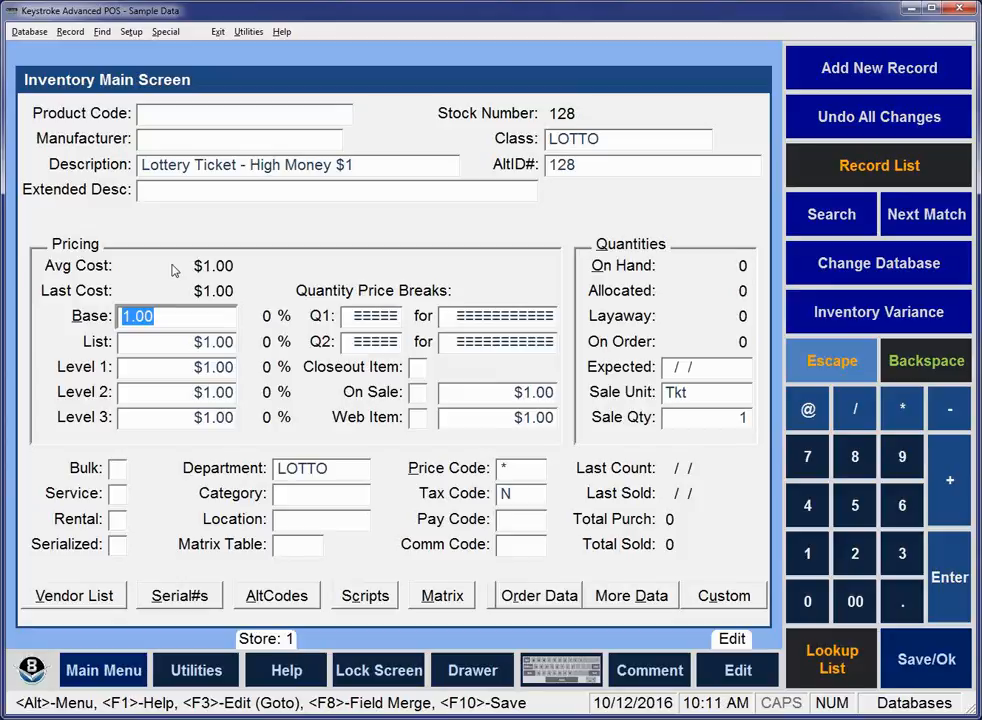
Open the default field entries for the Add Mode, Level 07 Inventory Main Screen, DBSIA107.DAT.
key(alt)
key(s)
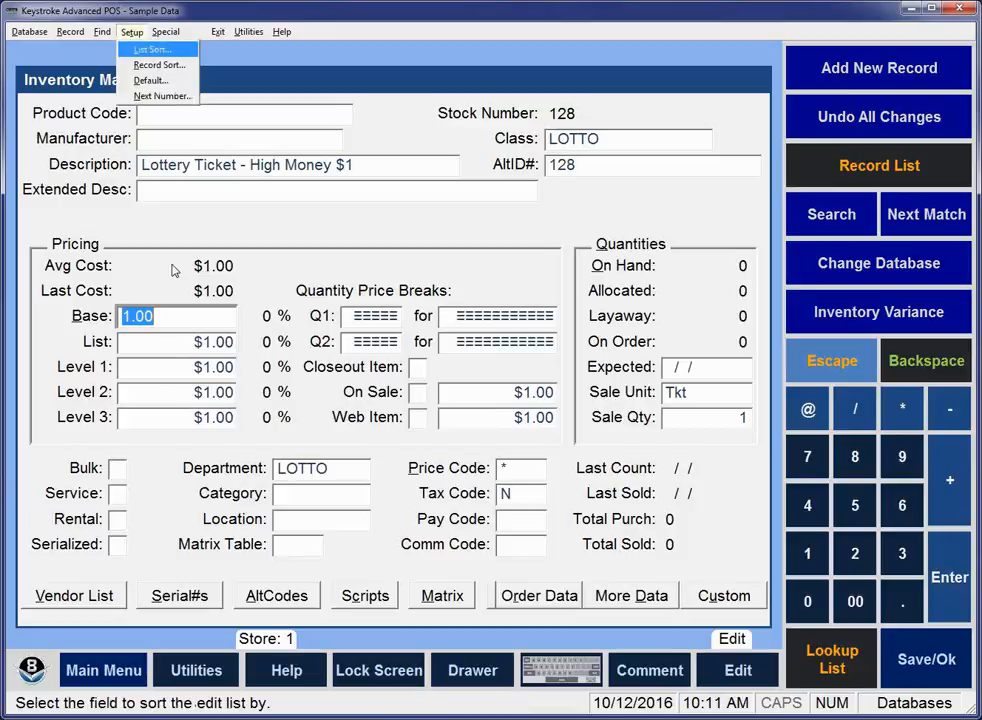
key(Down)
key(Down)
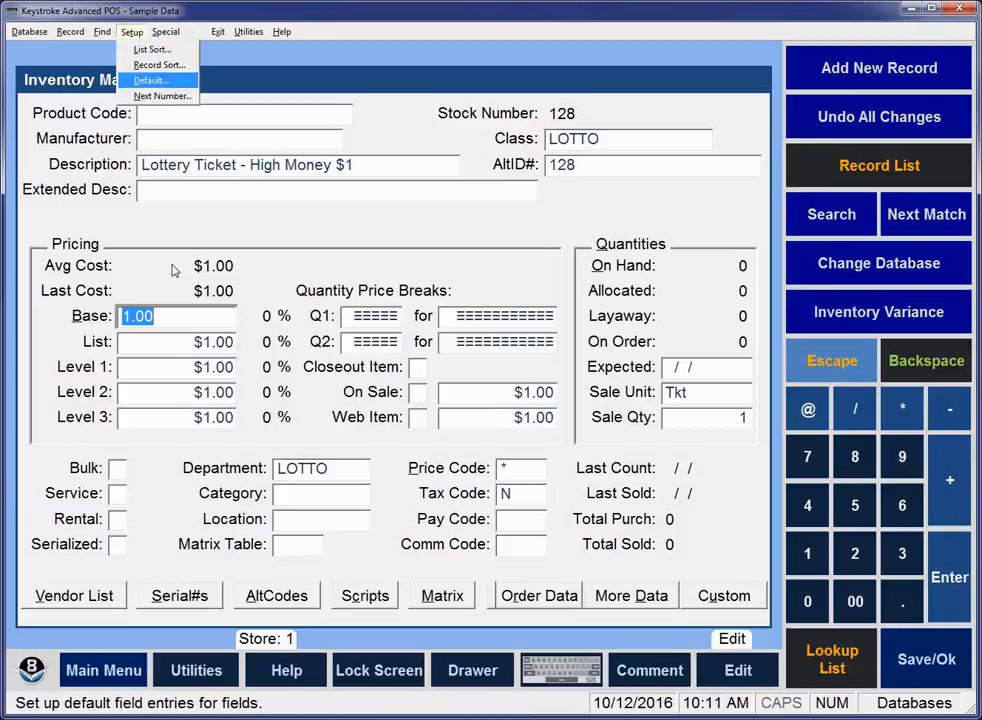
key(Return)
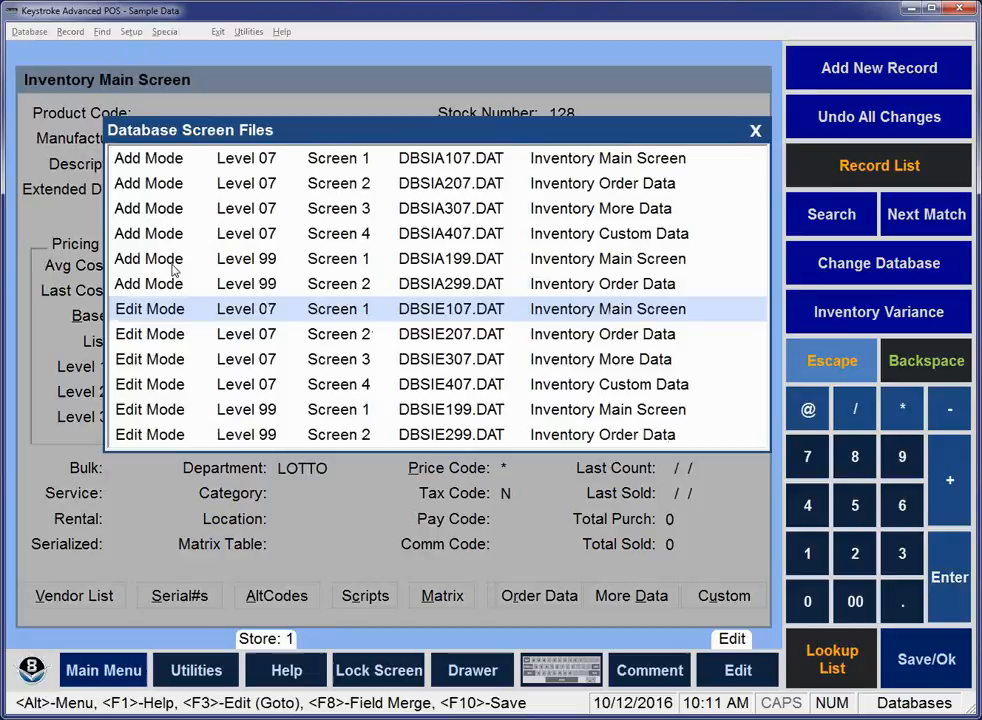
key(Up)
key(Up)
key(Up)
key(Up)
key(Up)
key(Up)
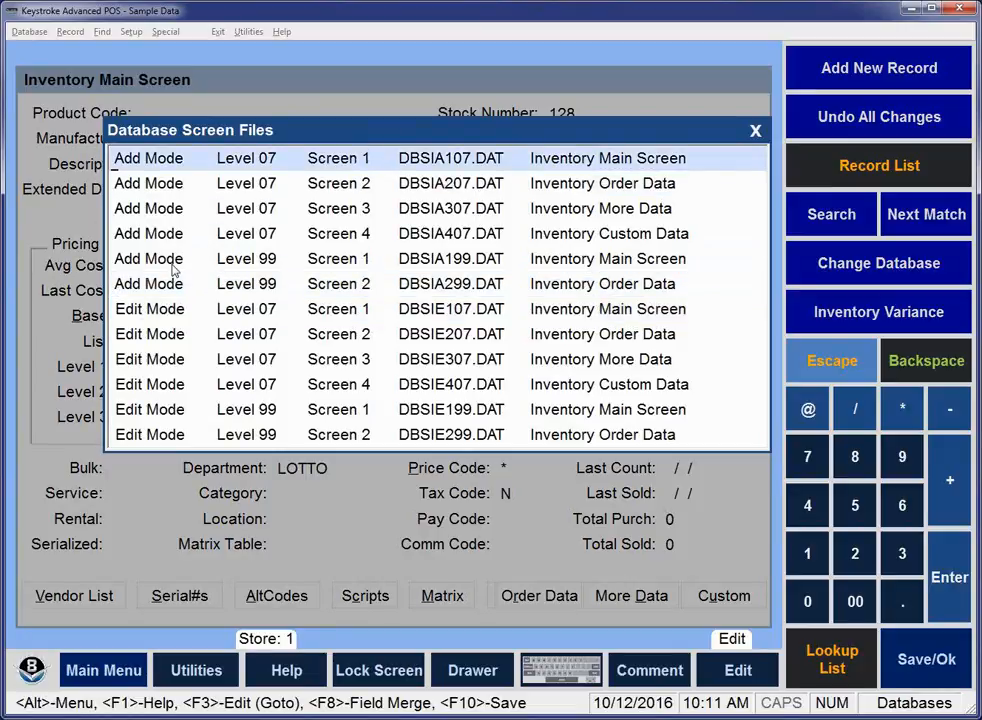
key(Return)
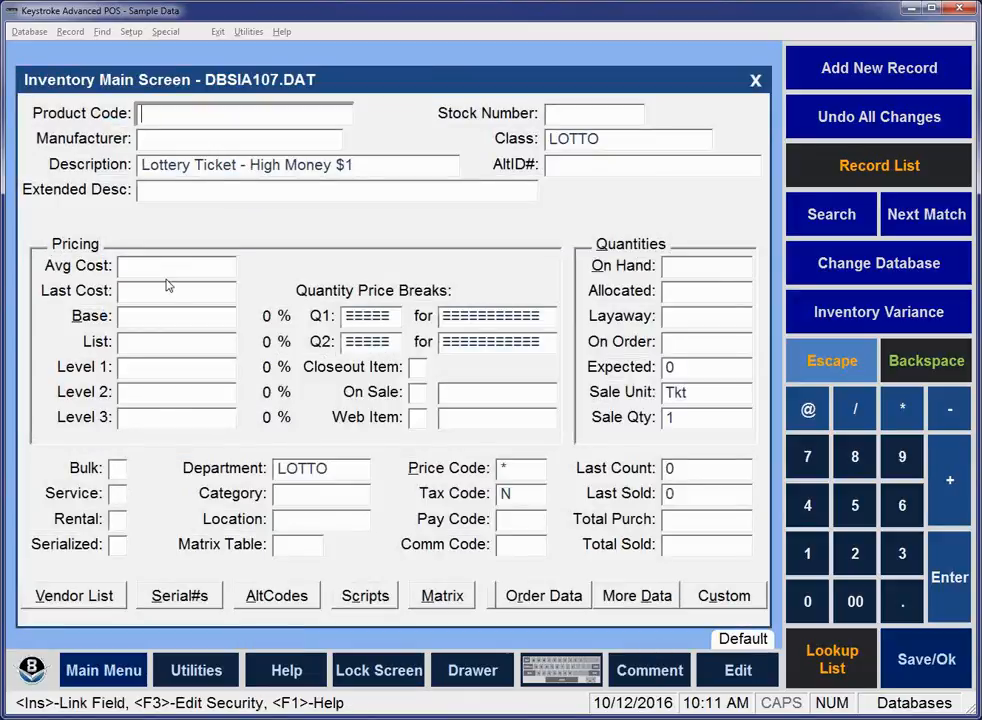
Set the default Base price to the formula *1.25.
click(147, 318)
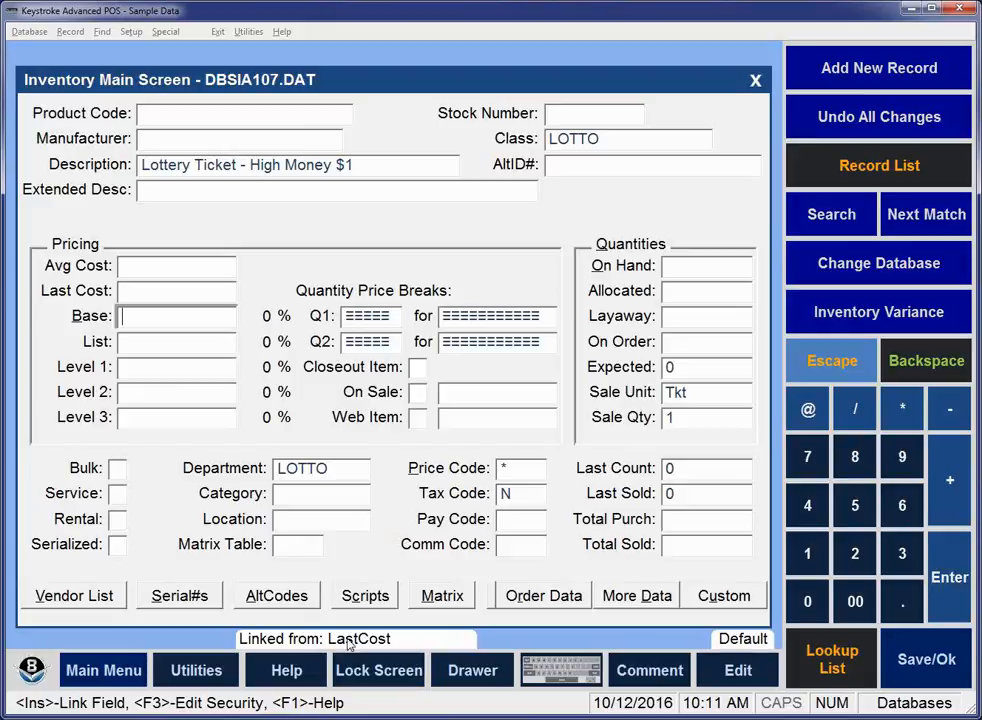
text(*1.25)
key(Return)
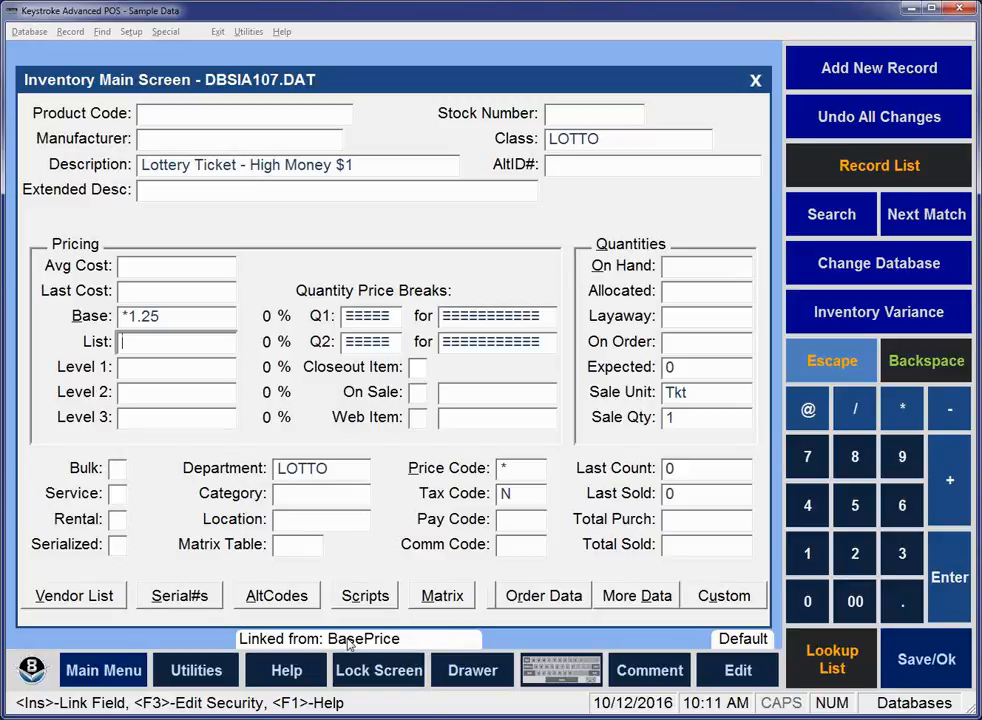
Change the default Department to BEER and move on to the Tax Code entry.
click(298, 472)
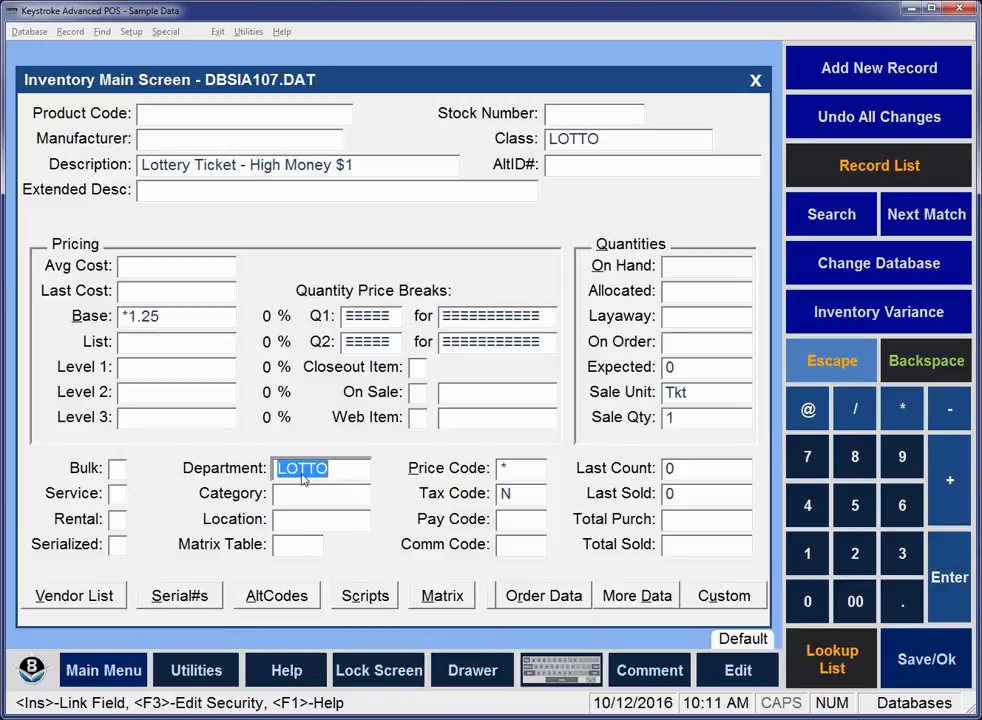
text(BEER)
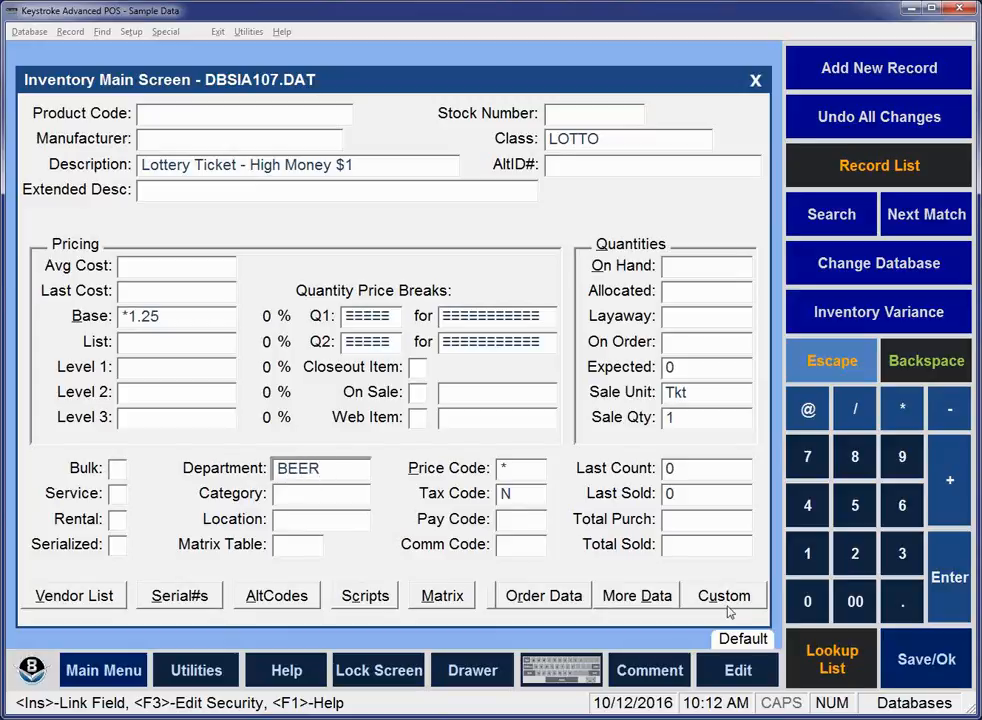
key(Return)
Set the default Tax Code to T and the default Sale Unit to Can.
key(Return)
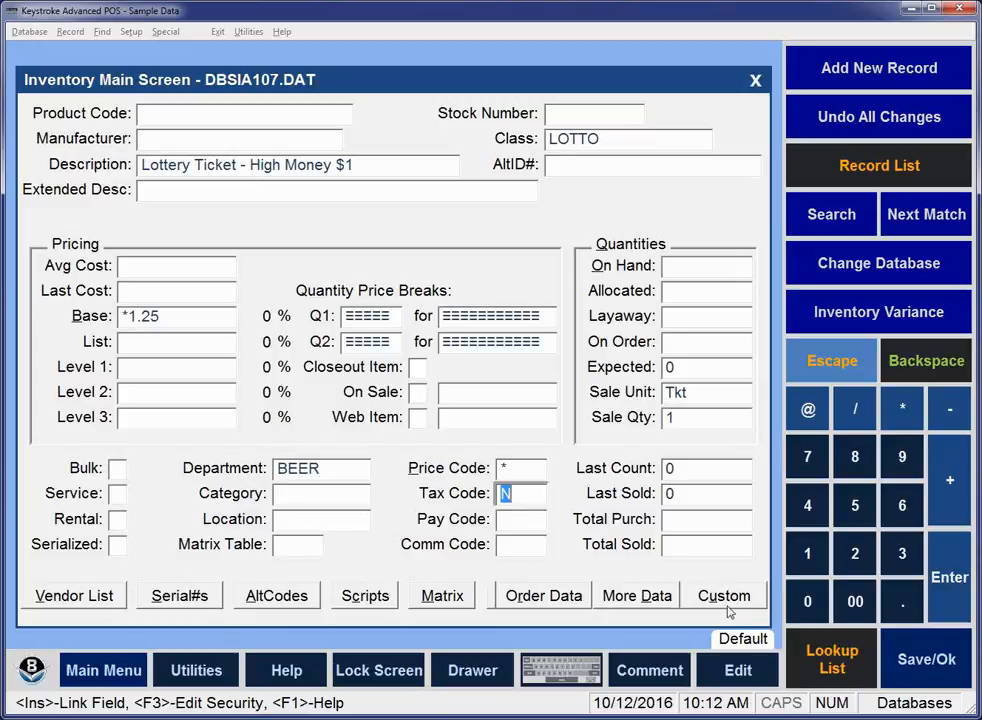
text(T)
key(Return)
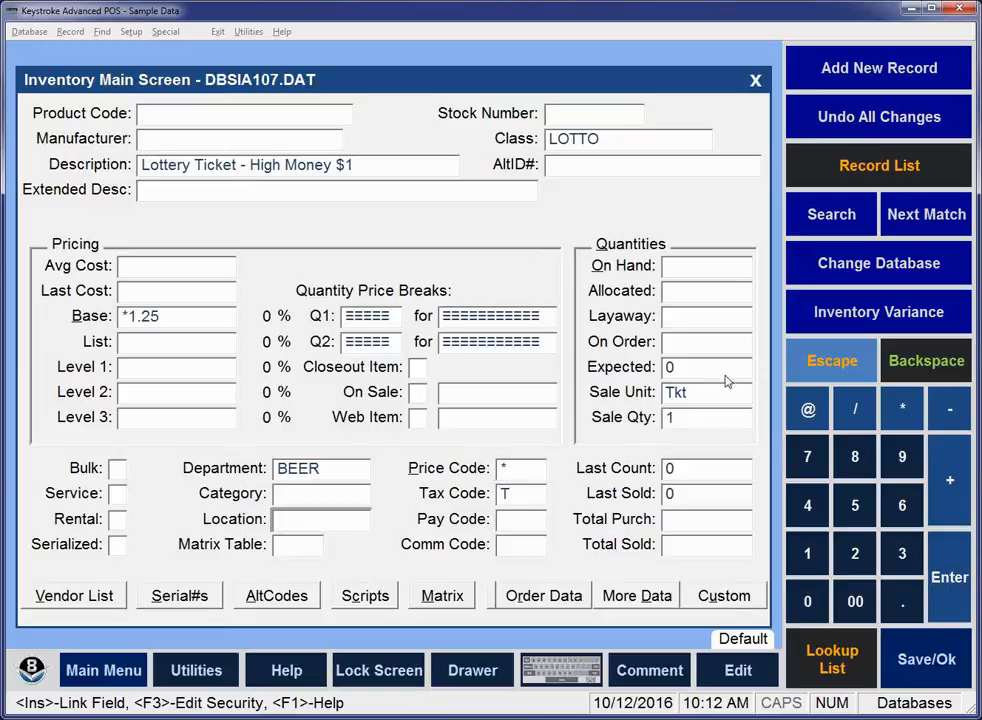
click(697, 397)
text(Can)
key(Return)
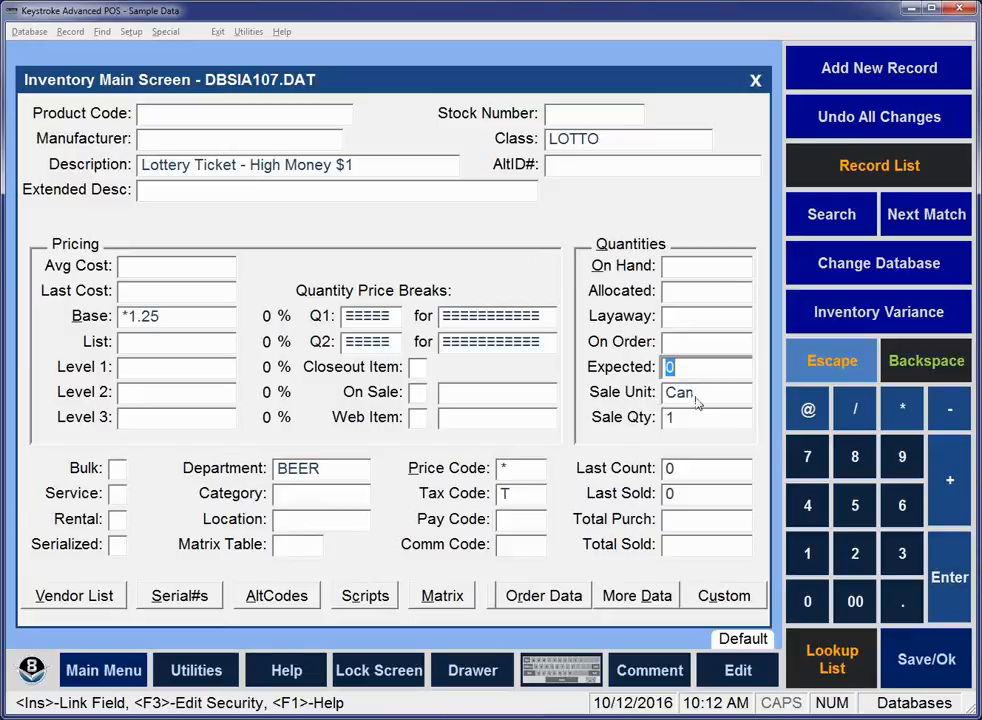
Change the default Description to Budwieser Can and save the Add Mode Inventory Main Screen defaults.
click(256, 163)
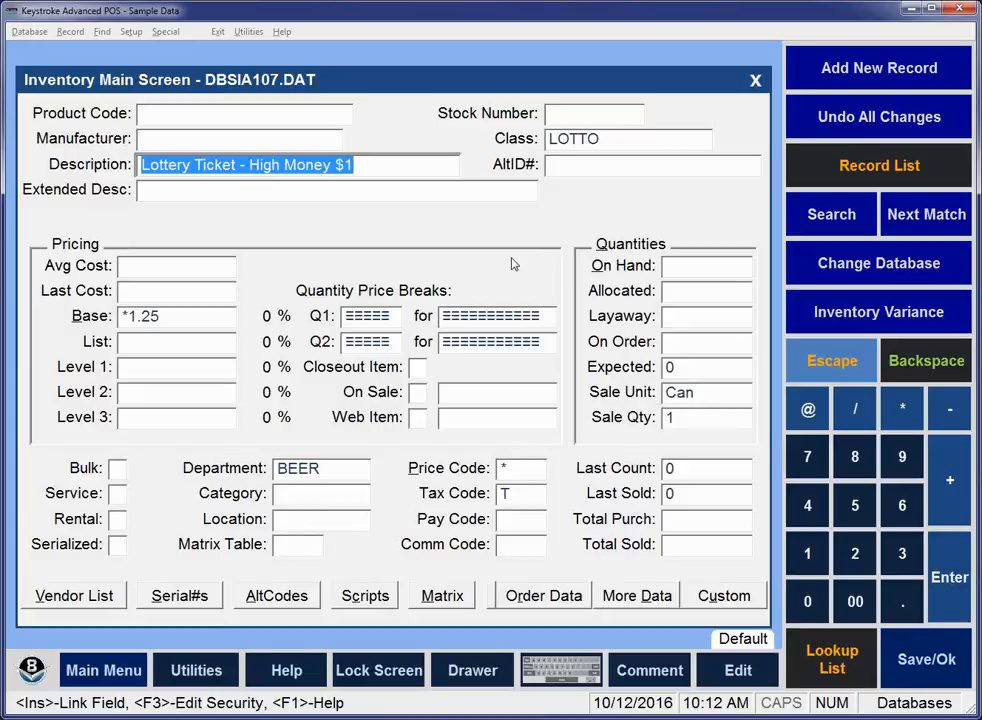
text(Budw)
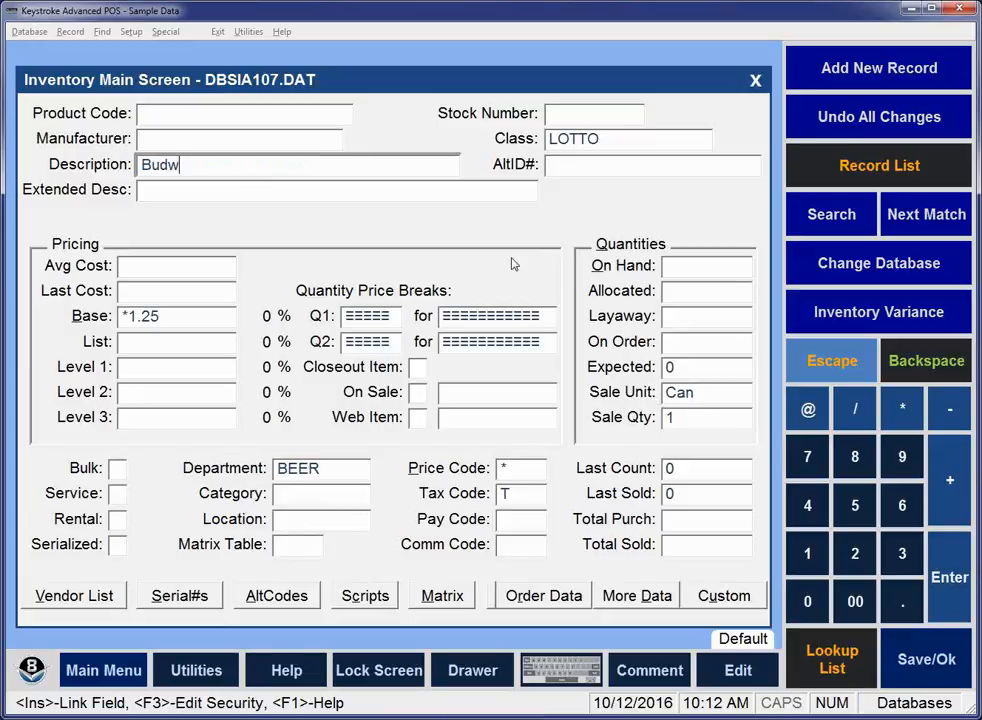
text(ieser Can)
key(ctrl+F10)
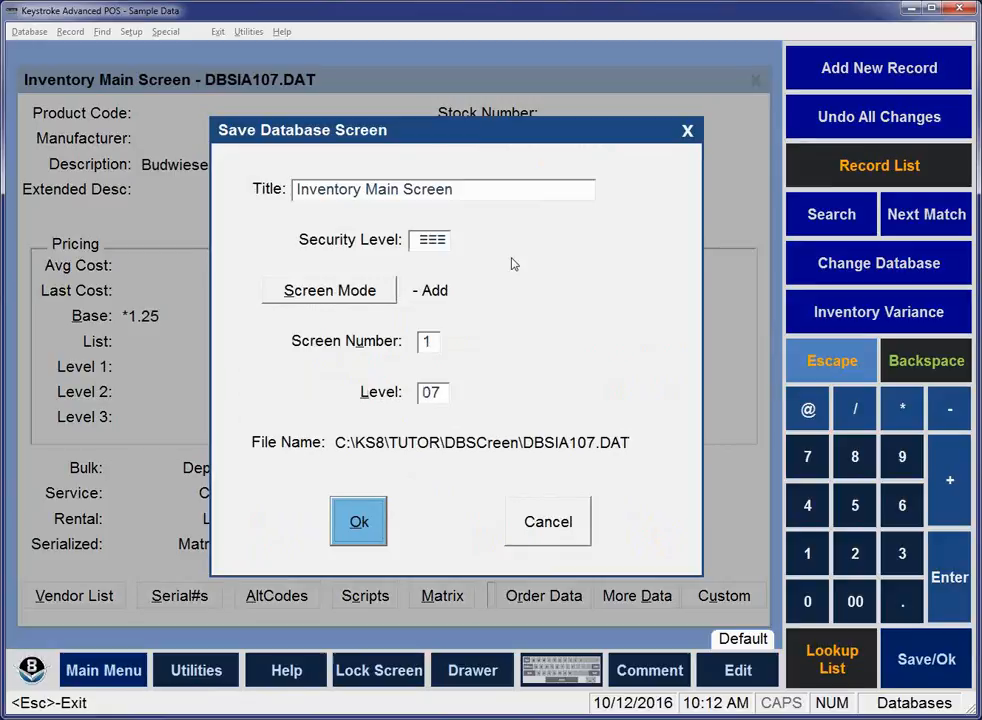
key(Return)
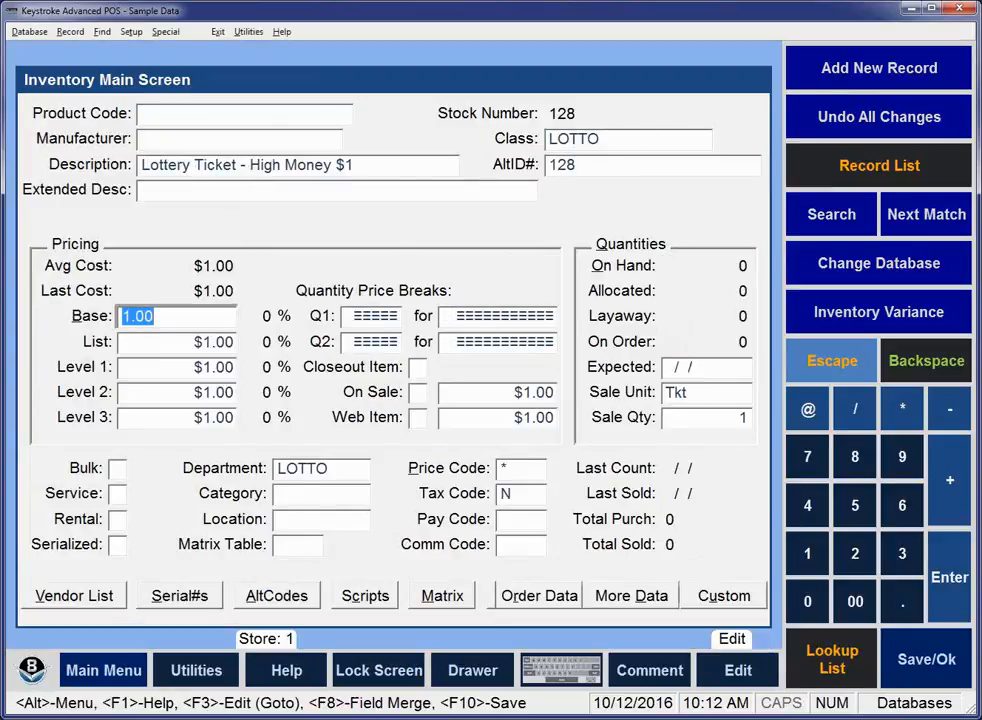
Add a new inventory record, set its average cost to 1, and return to the Base price.
click(62, 34)
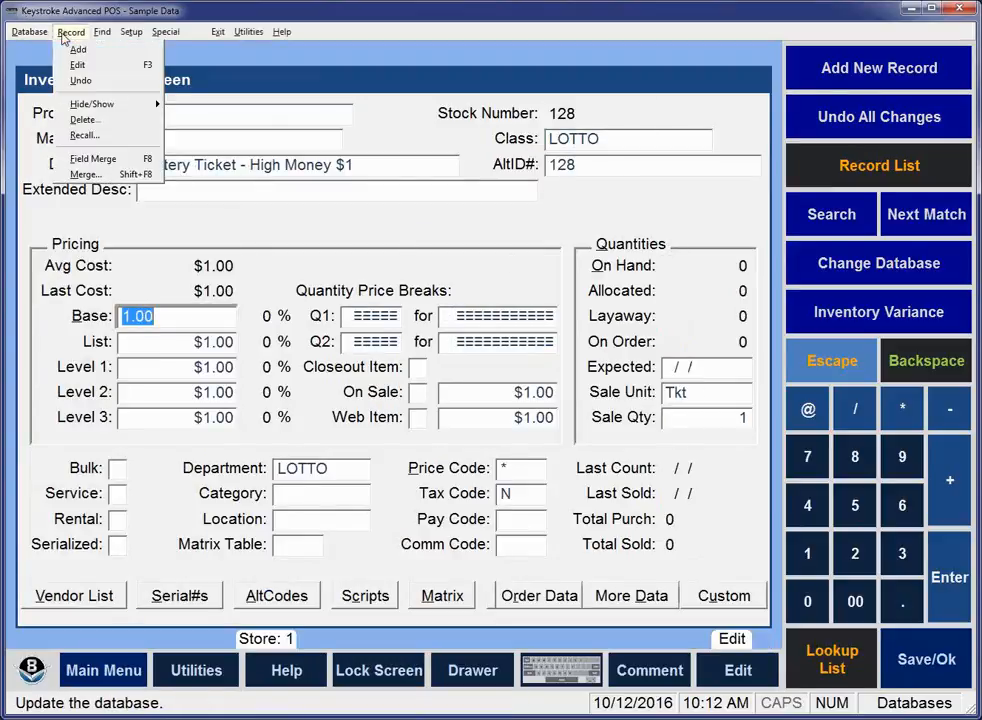
click(74, 47)
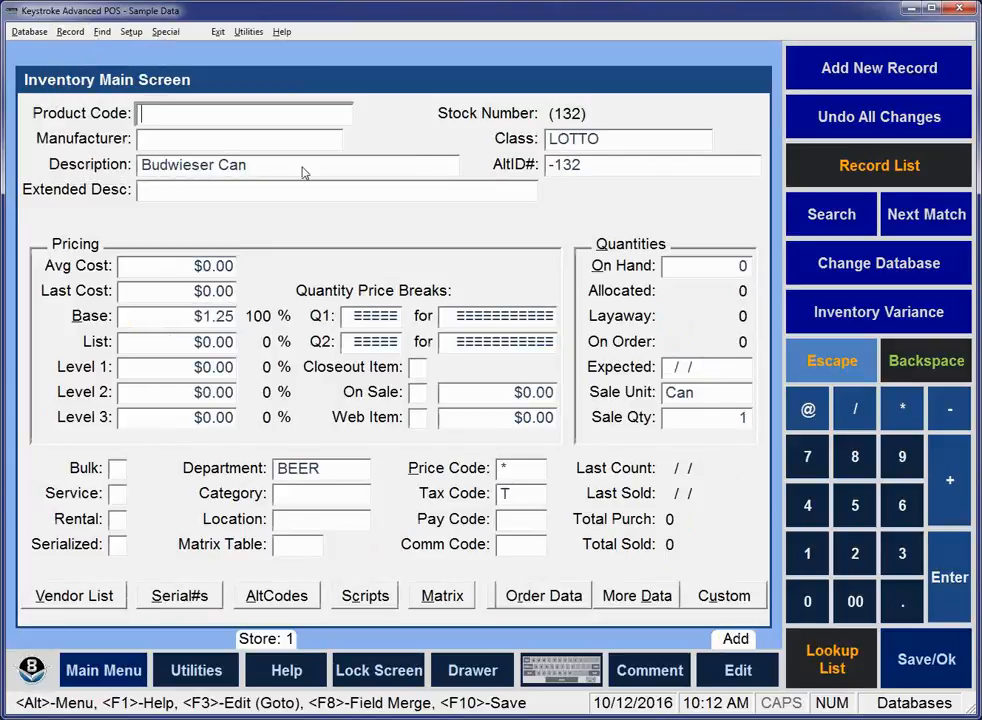
click(220, 267)
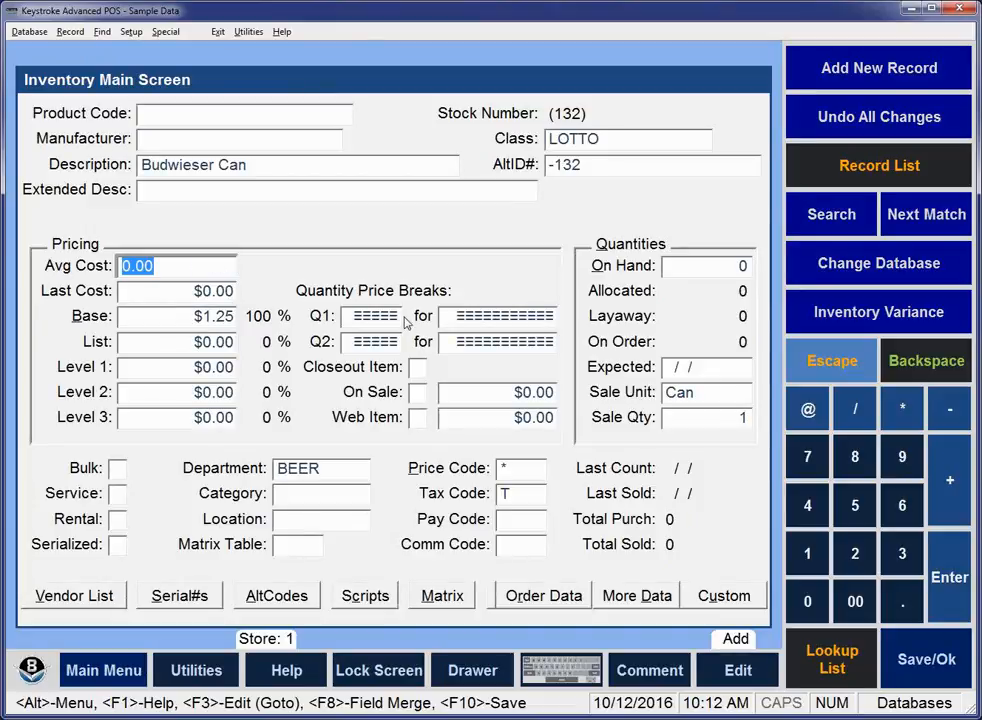
text(1)
key(Return)
key(Return)
key(Return)
key(Up)
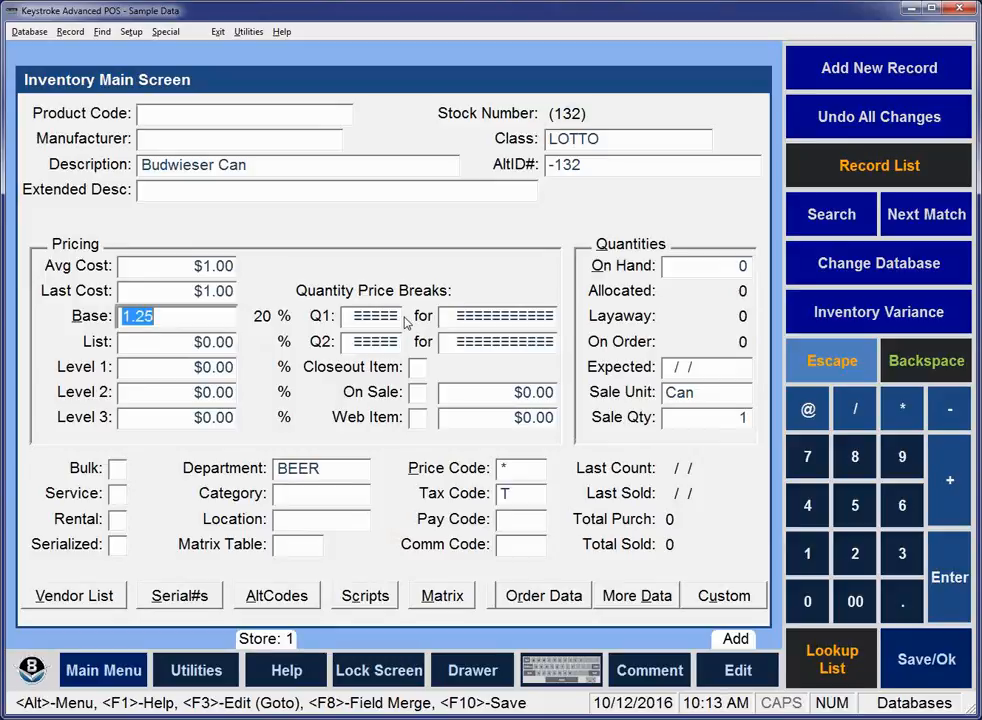
Reopen the Add Mode, Level 07 Inventory Main Screen defaults and clear the LastCost link from the default Base price.
key(alt+s)
key(d)
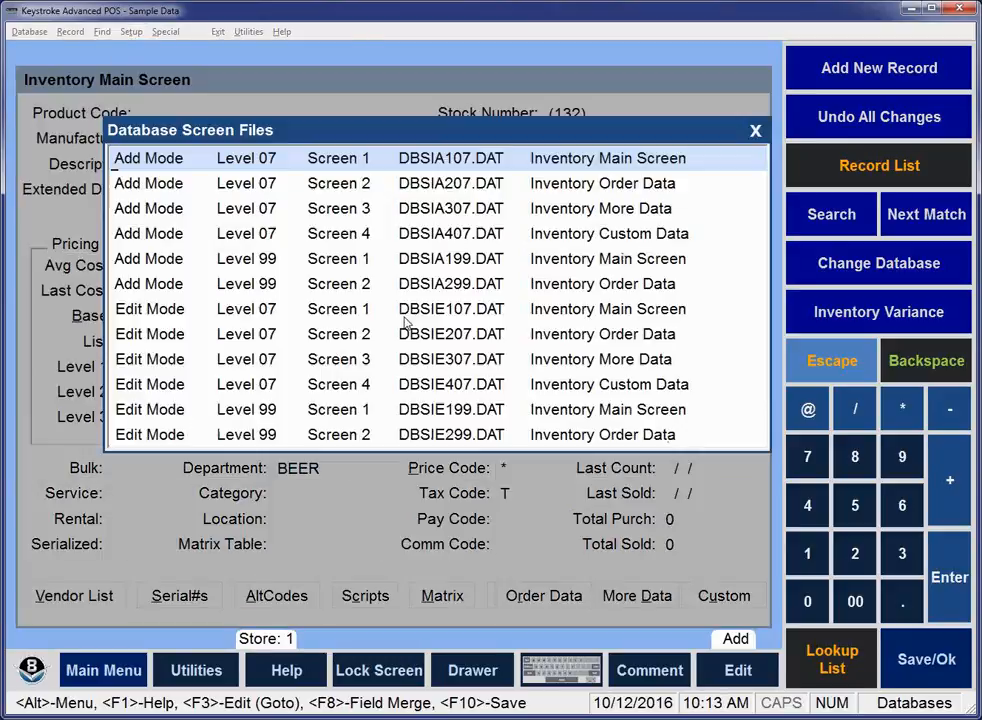
key(Return)
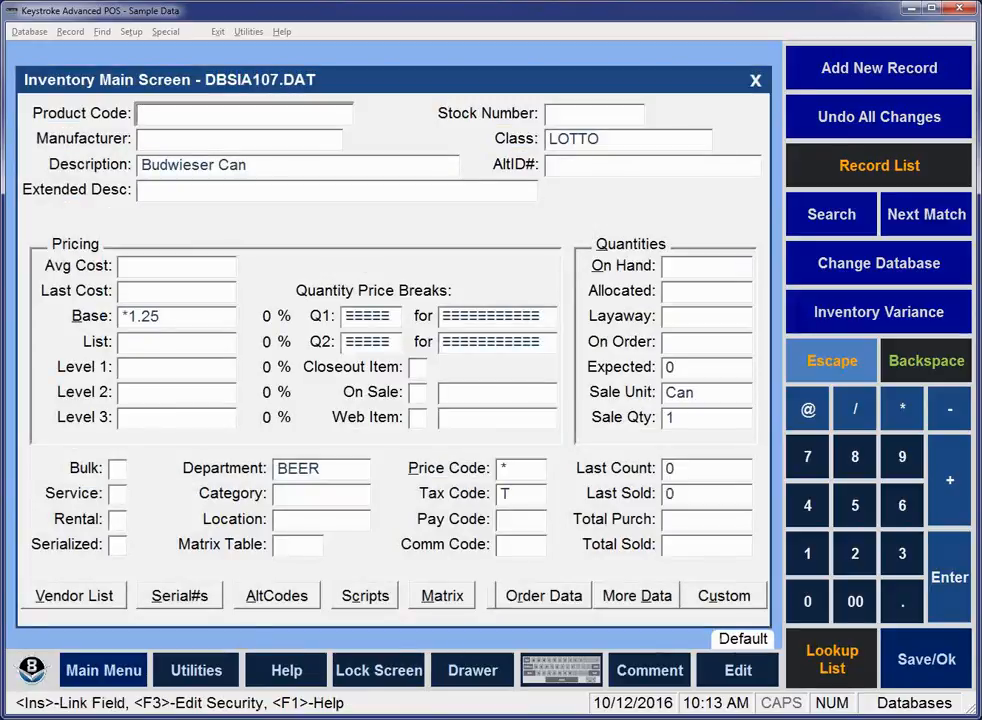
click(163, 317)
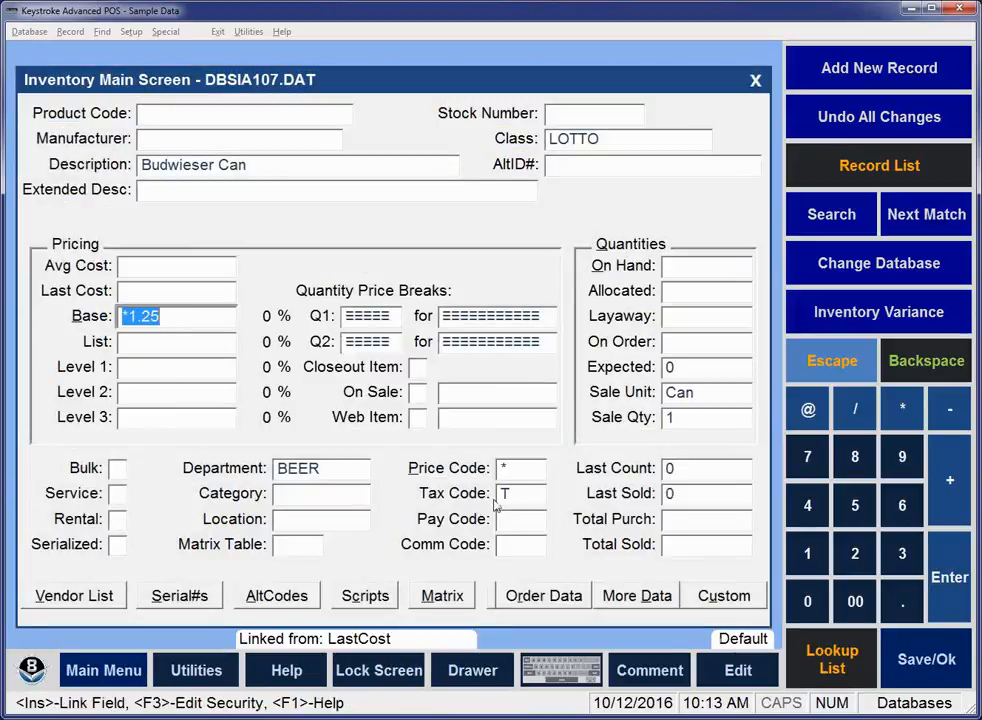
key(Insert)
key(Up)
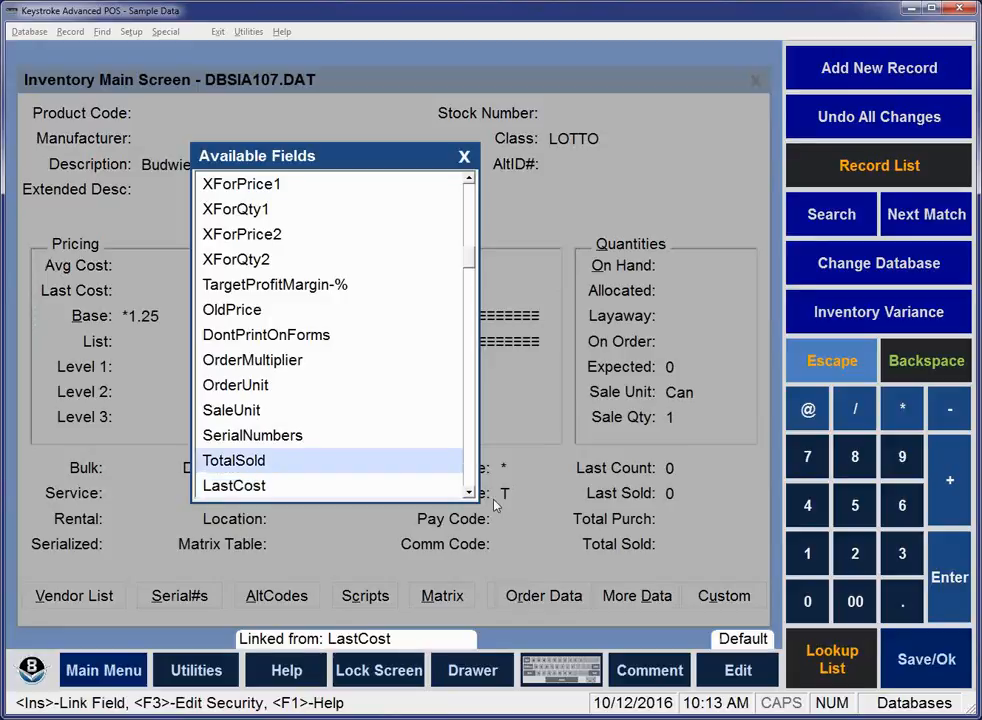
key(Return)
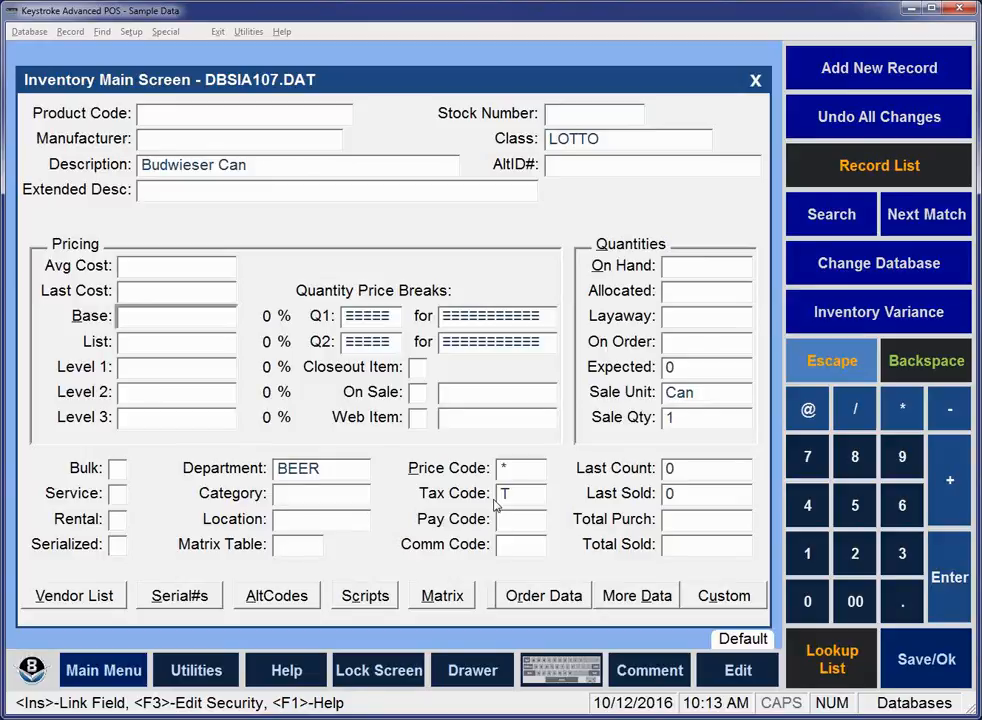
Link the default Base price to the BasePrice field with the formula *1.25 and save the screen defaults.
key(Insert)
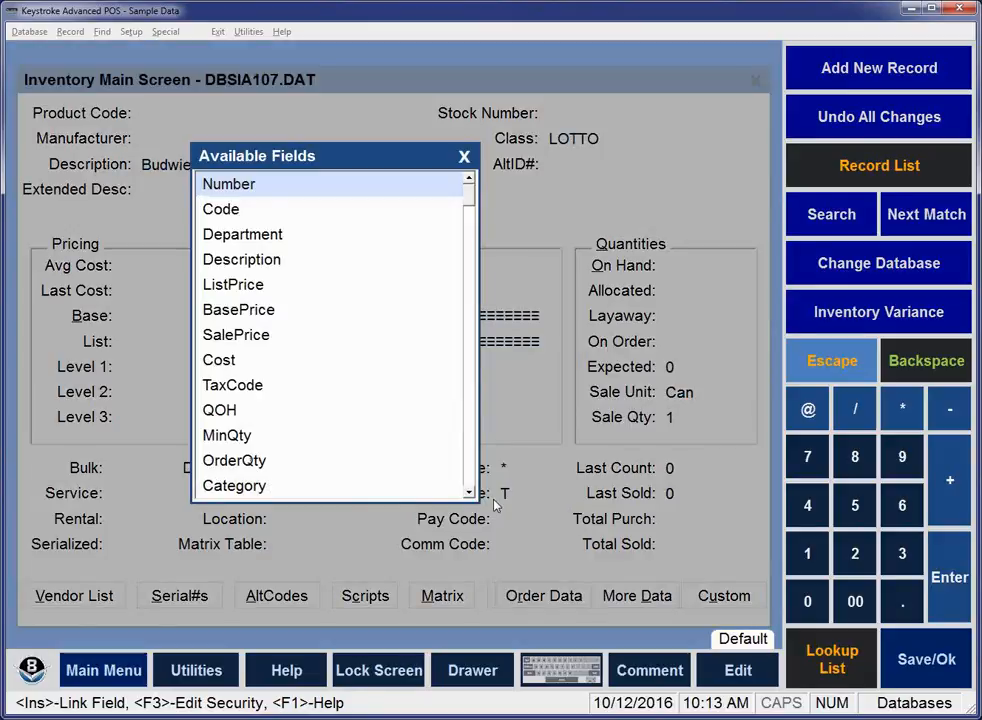
key(Down)
key(Down)
key(Down)
key(Down)
key(Down)
key(Down)
key(Down)
key(Return)
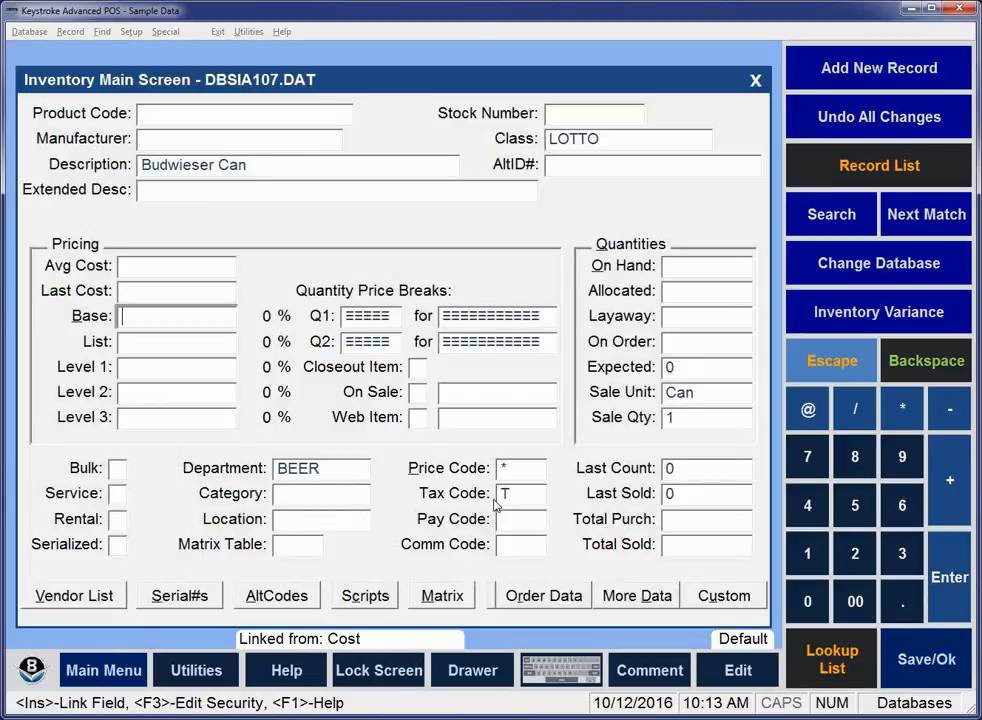
text(*1.25)
key(Return)
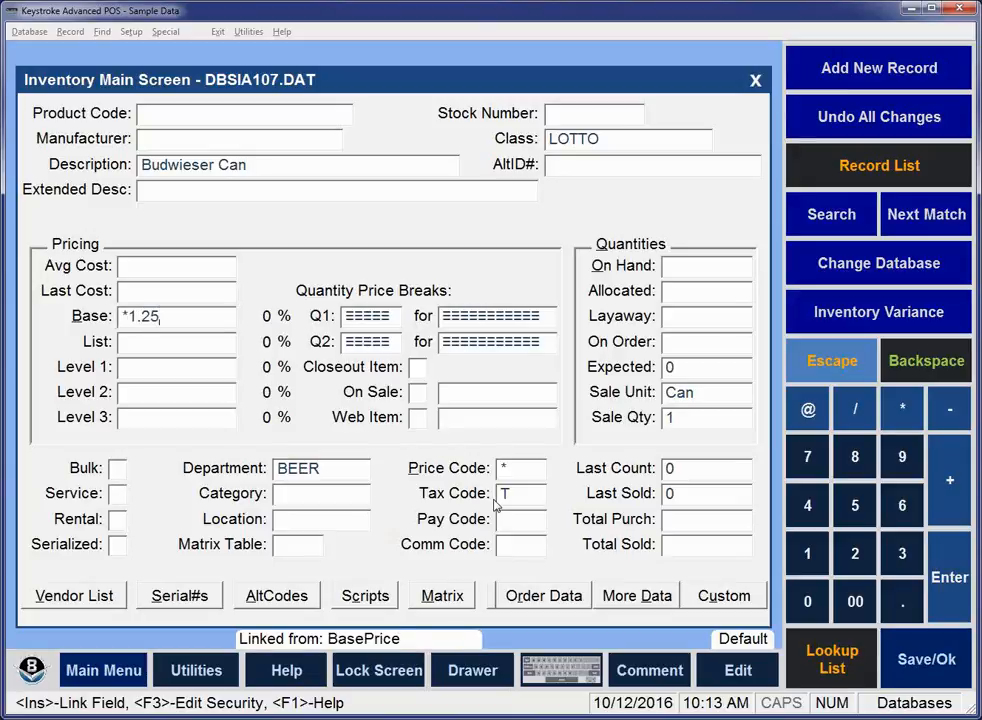
key(F10)
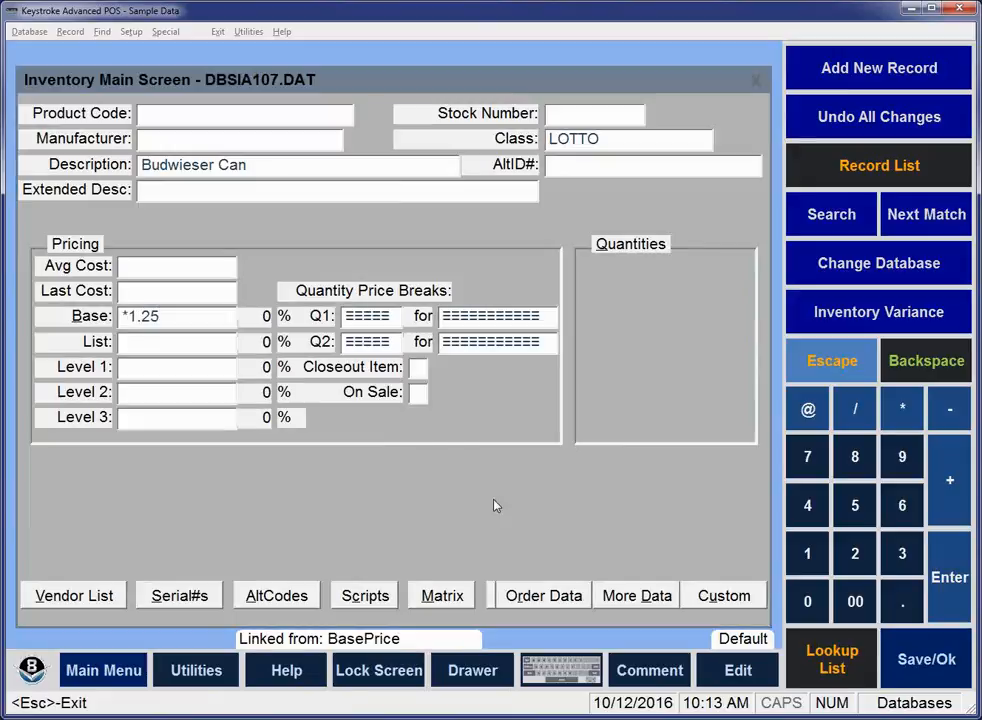
key(Return)
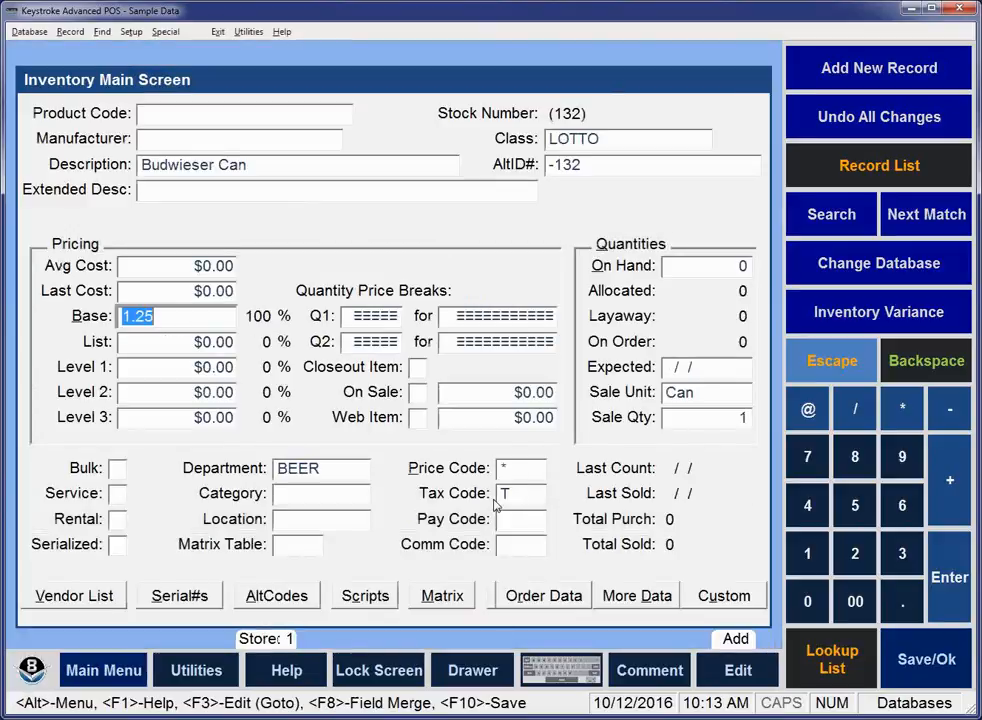
Set the new beer item's average cost to 1 and advance through the following pricing fields.
key(Up)
Go back to the new beer item's Base price and set it to 0.
key(Up)
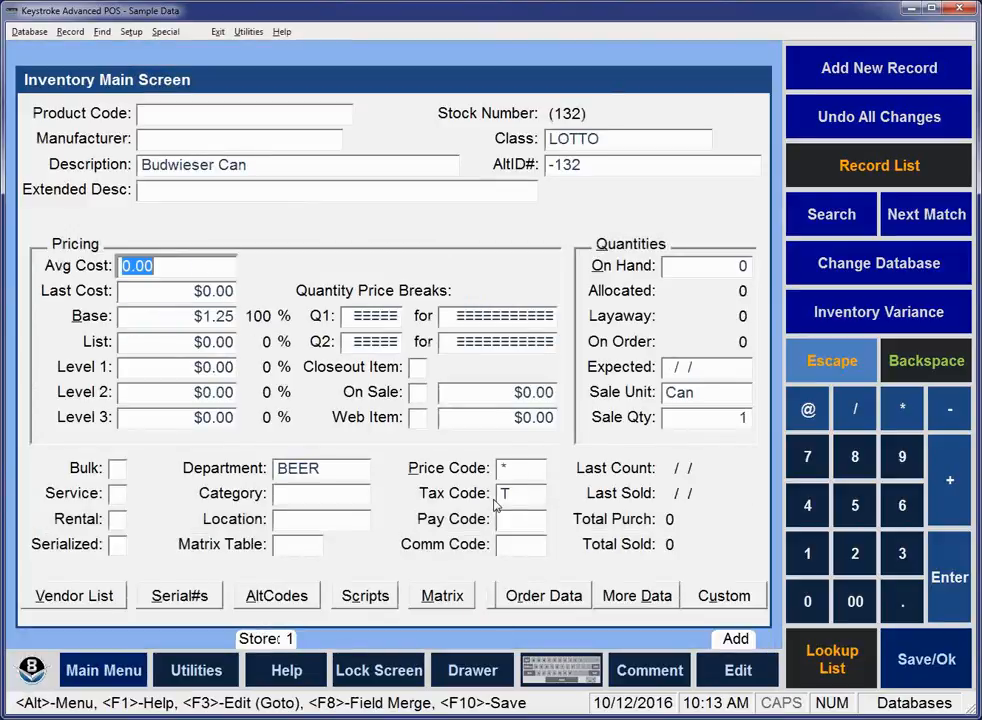
text(1)
key(Return)
key(Return)
key(Return)
key(Return)
key(Return)
key(Up)
key(Up)
key(Up)
text(0)
Re-enter the beer item's average cost as 1 and step on to recheck its Base price.
key(Return)
key(Up)
key(Up)
key(Up)
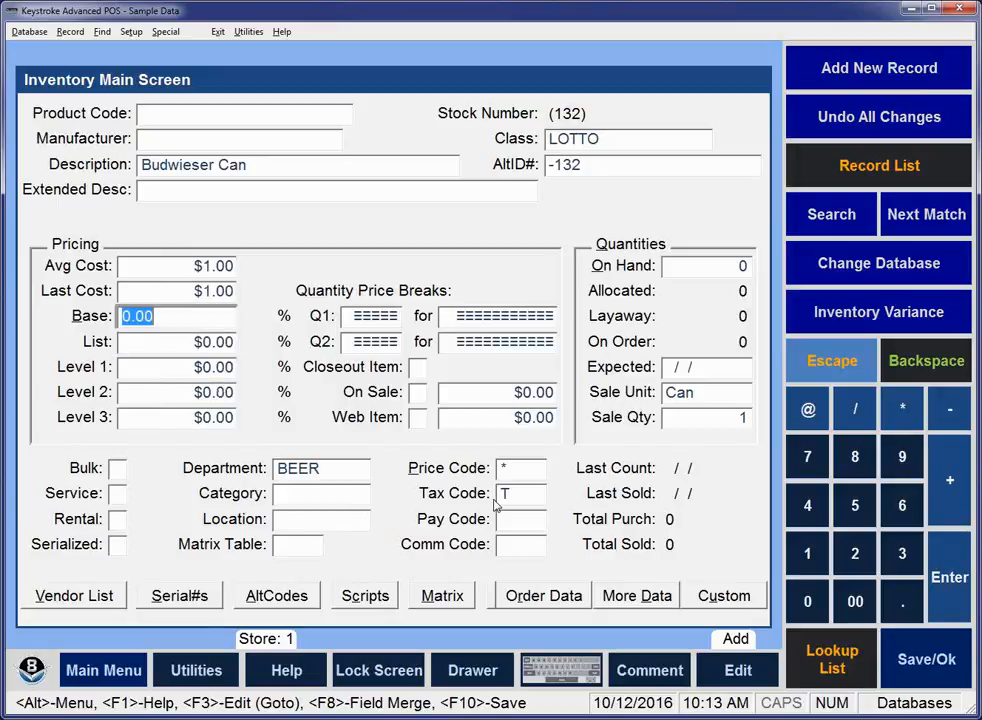
text(1)
key(Return)
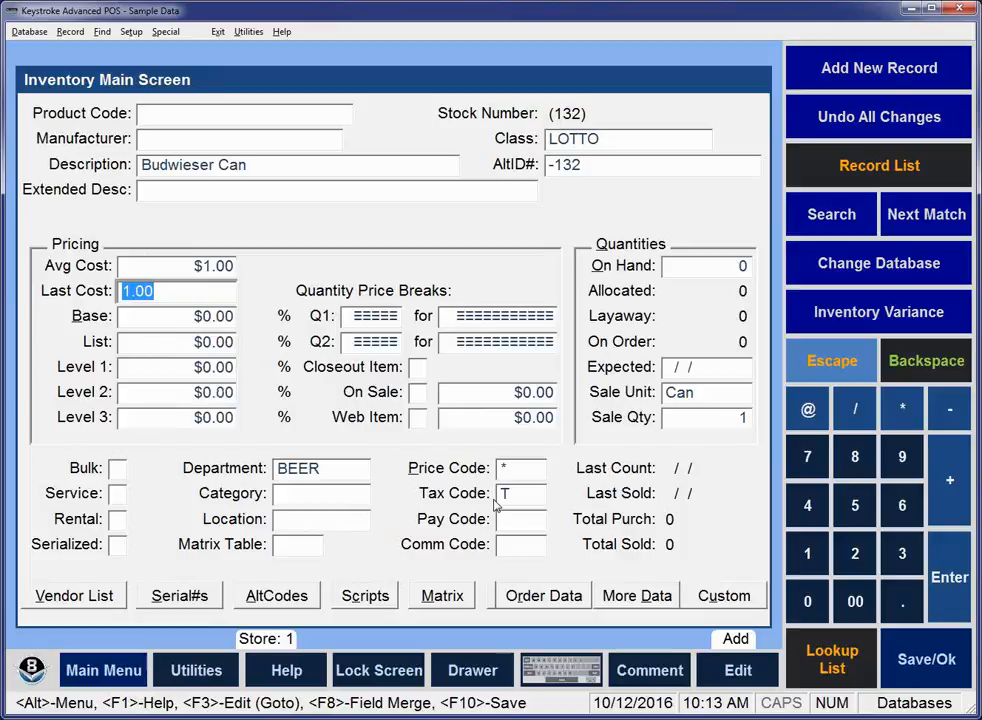
key(Return)
key(Return)
key(Up)
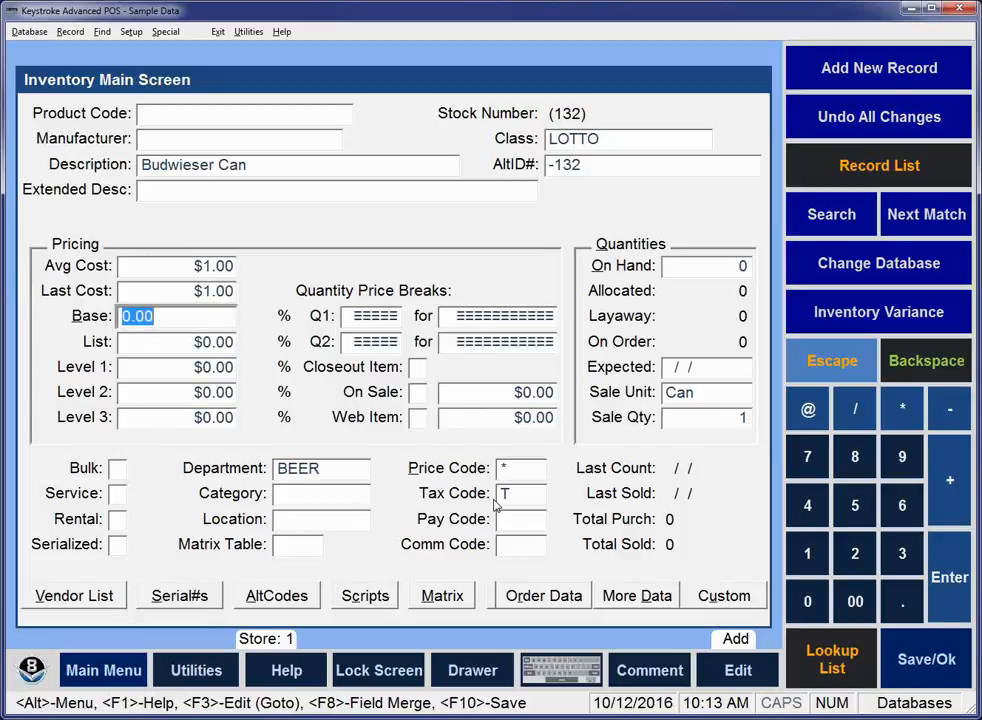
key(alt)
key(s)
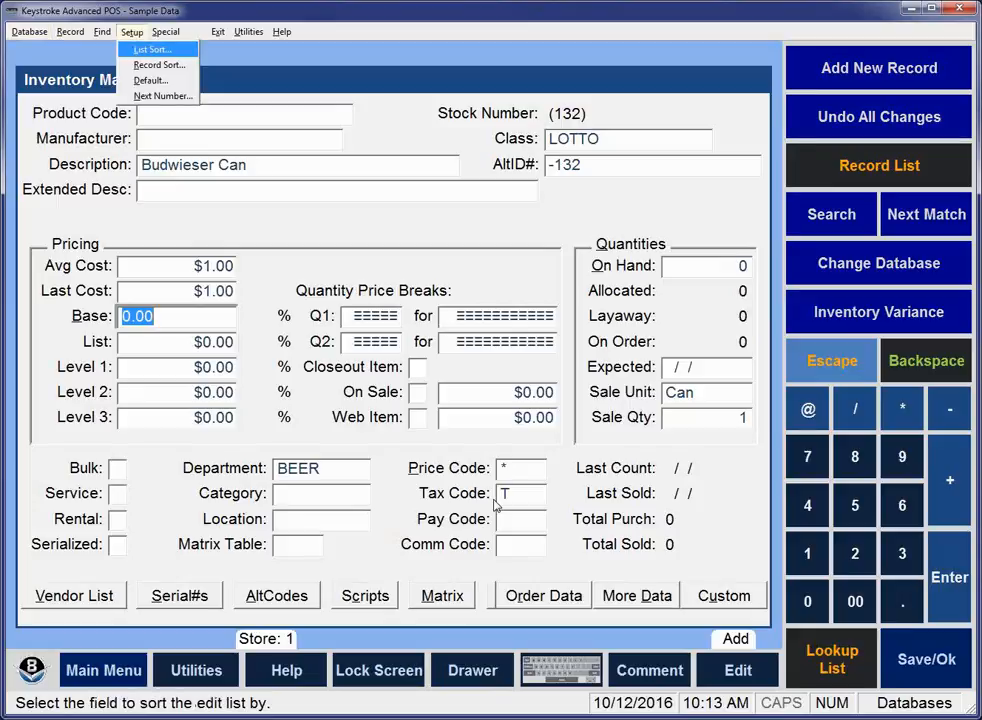
key(Escape)
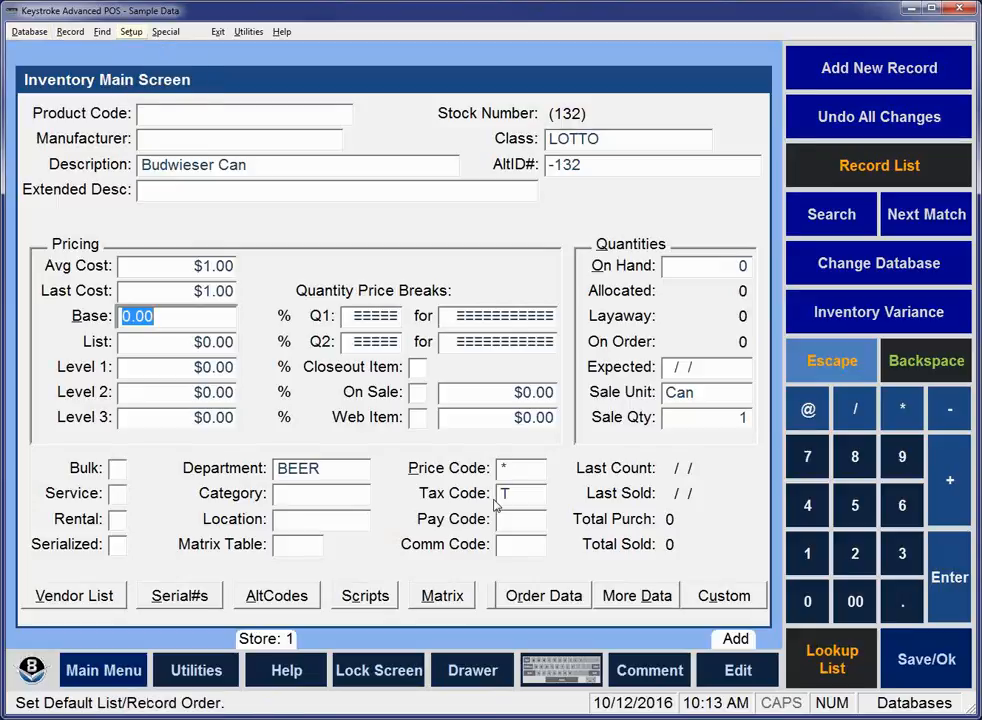
key(Escape)
click(174, 316)
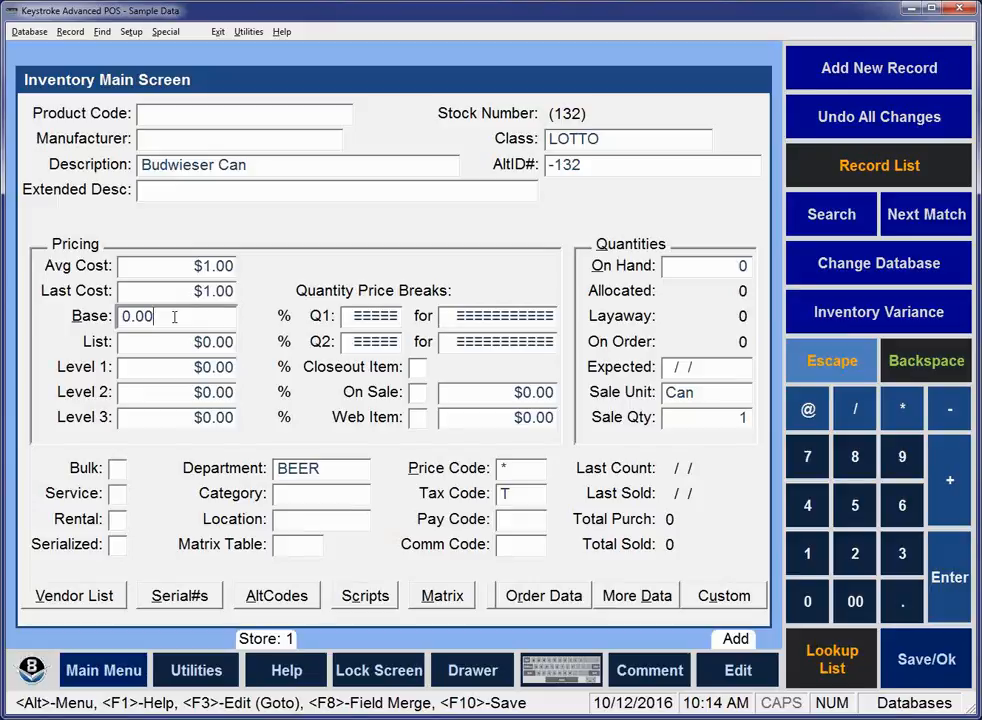
Switch to the Customer database and display the valid entries list for the Salut field.
click(30, 32)
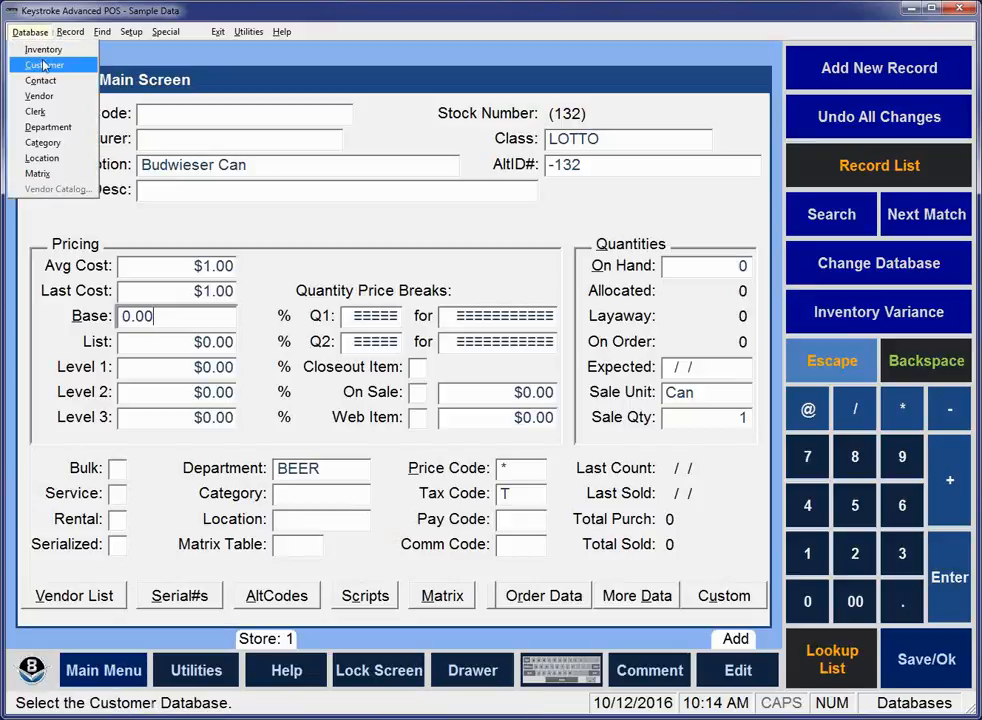
click(45, 68)
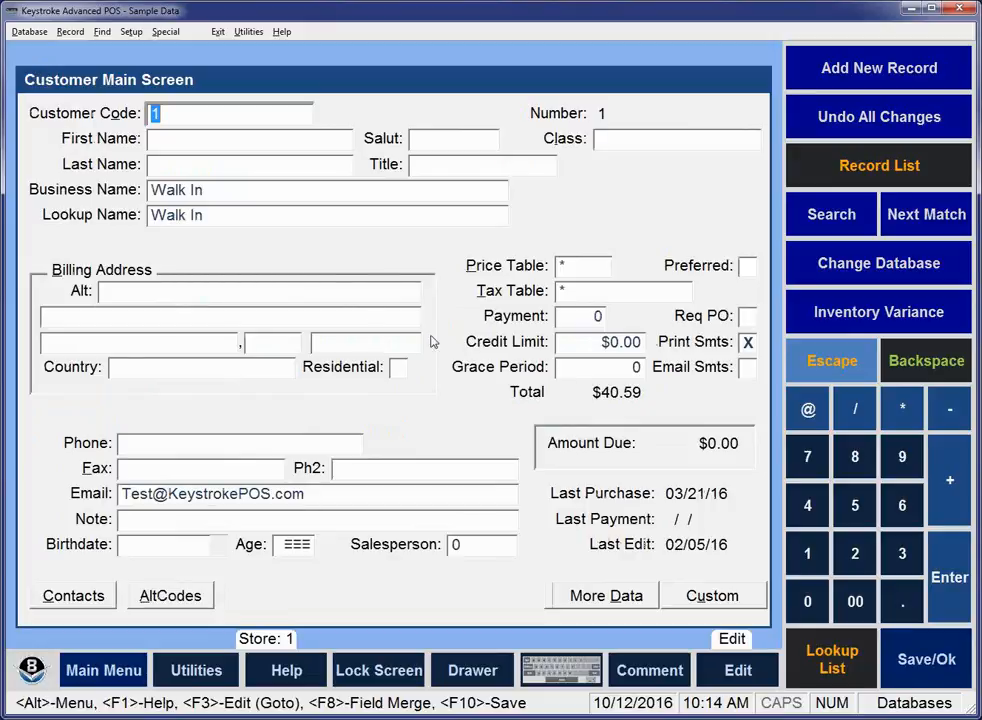
click(432, 142)
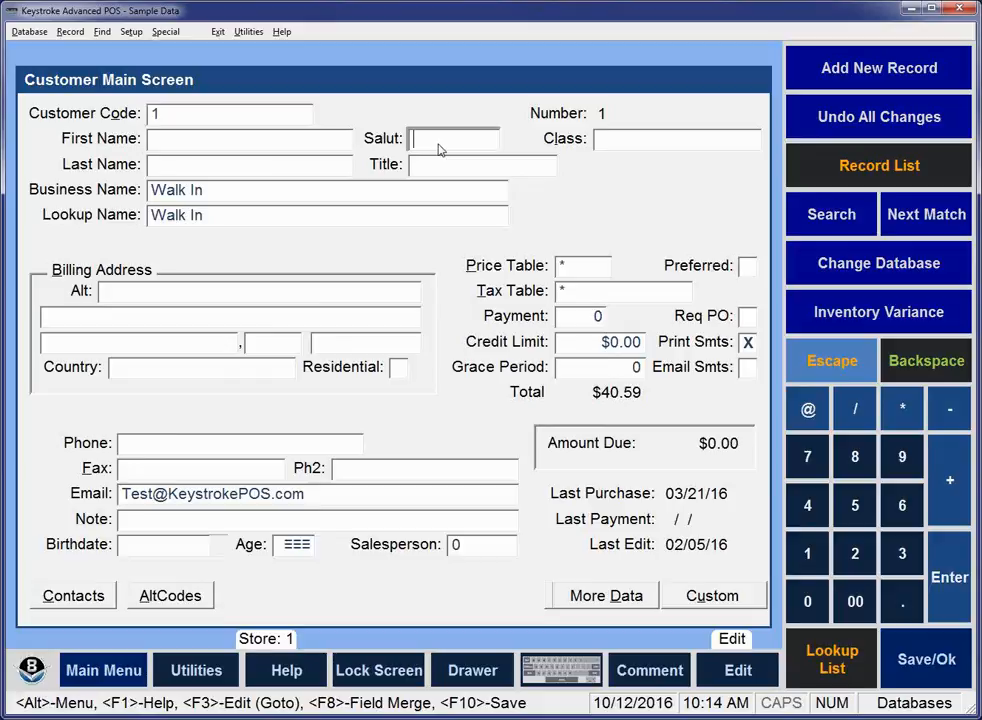
right_click(438, 145)
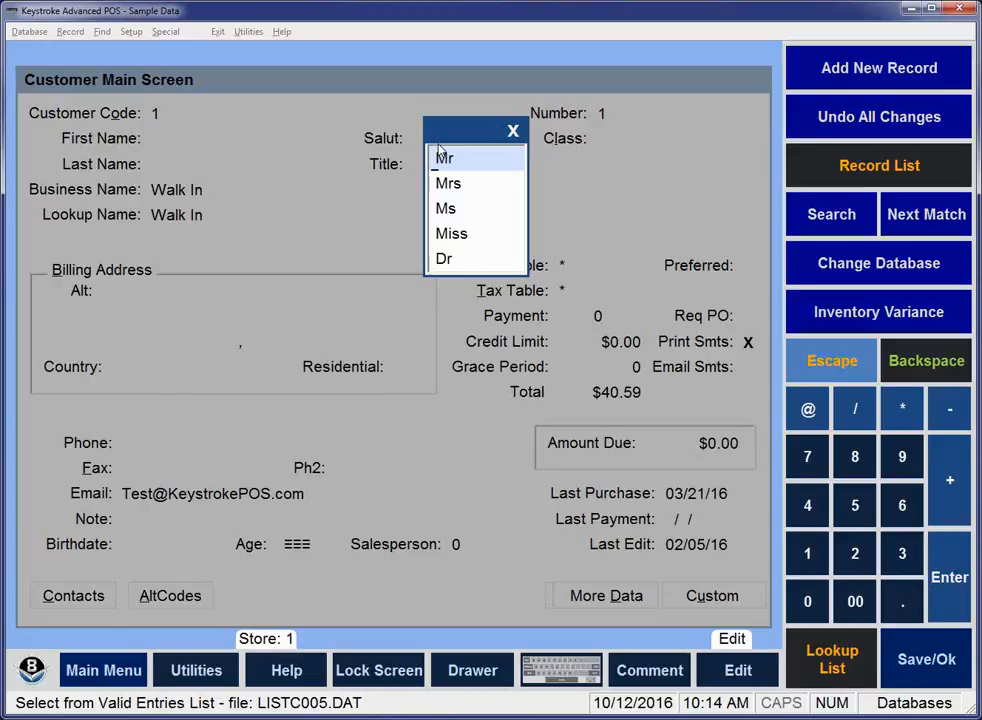
Open the customer salutation list for editing as a plain text file and add Sgt as entry 6.
key(F2)
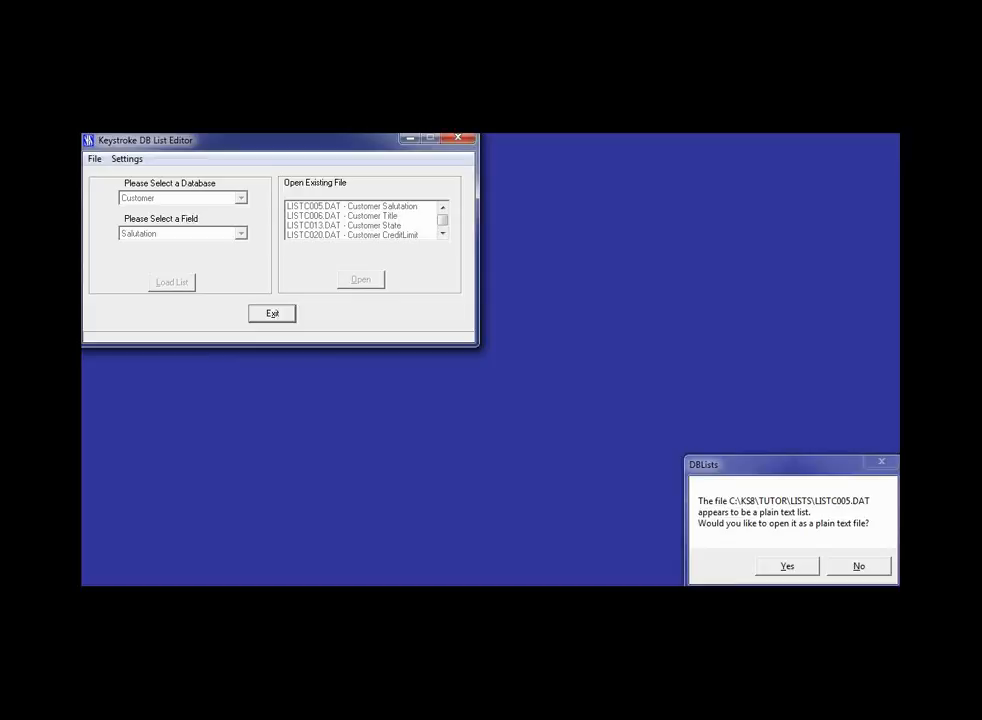
click(785, 566)
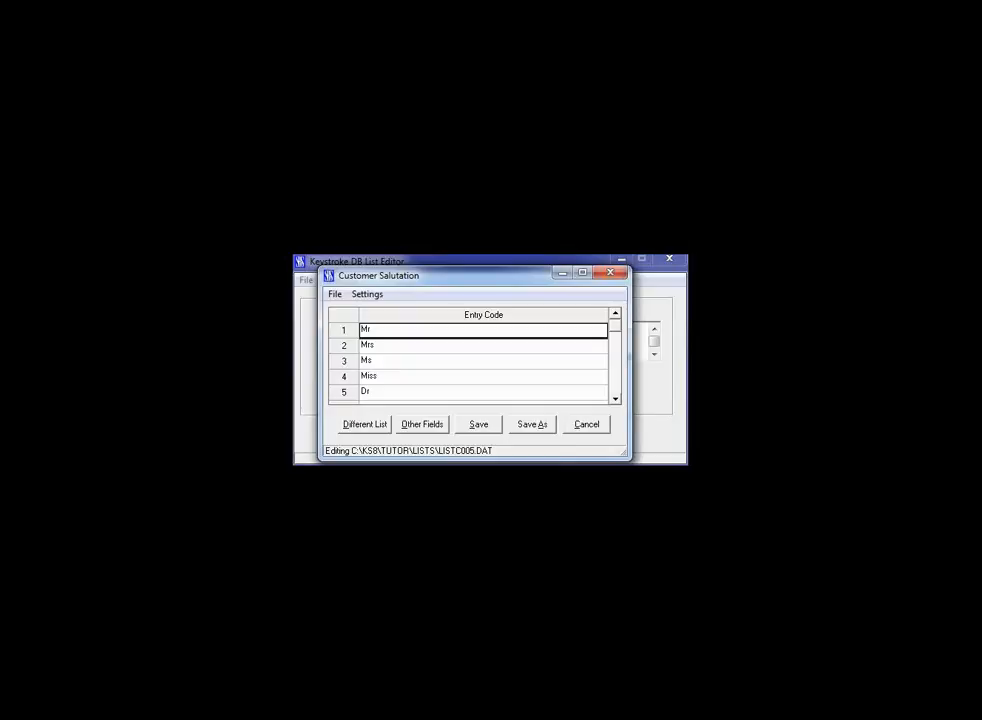
click(615, 400)
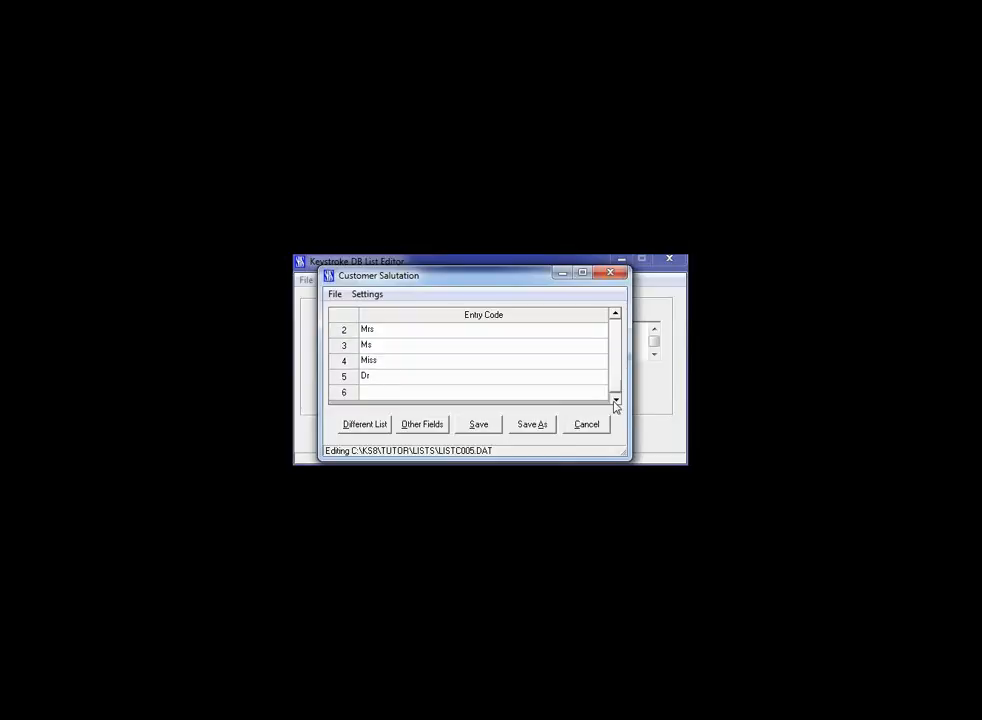
click(371, 391)
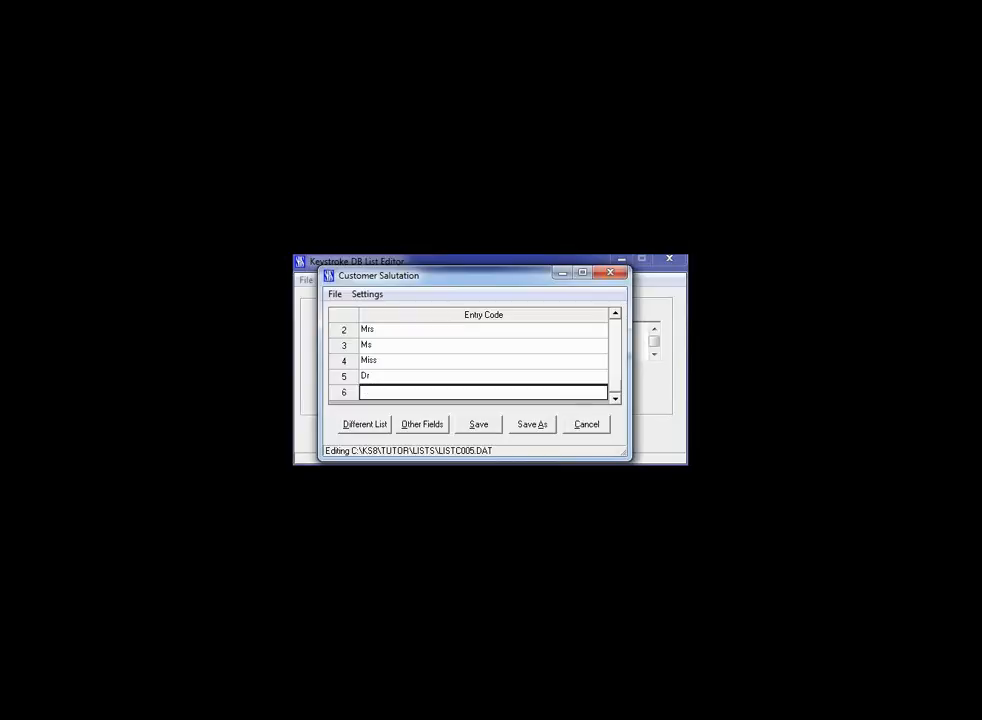
text(Sgt)
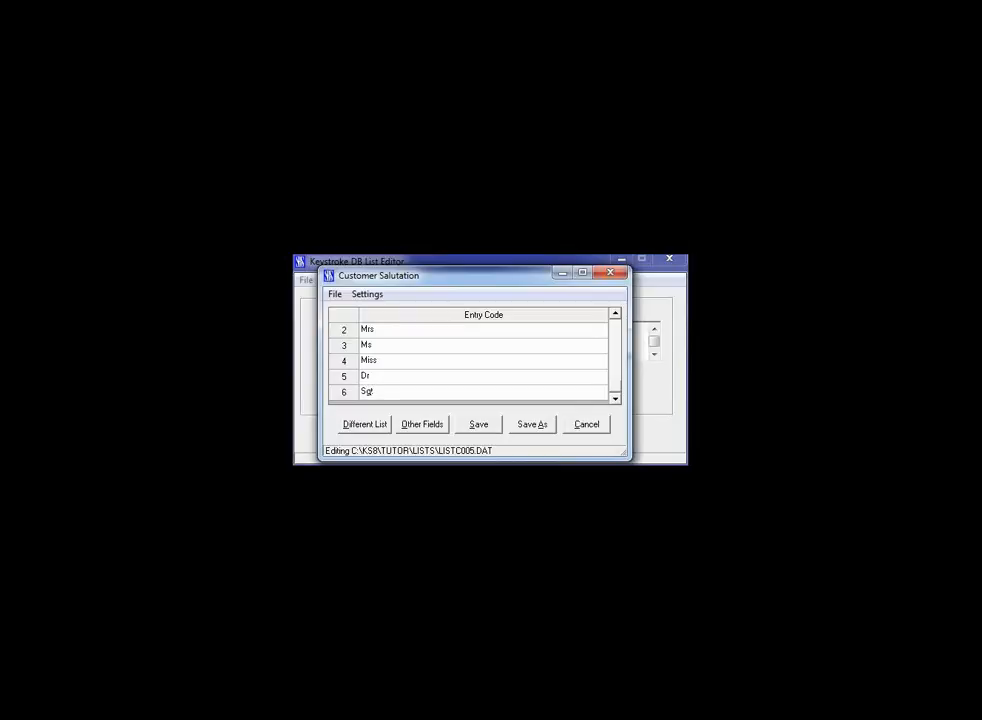
Add Col as entry 7 of the customer salutation list.
click(615, 400)
click(615, 400)
click(363, 392)
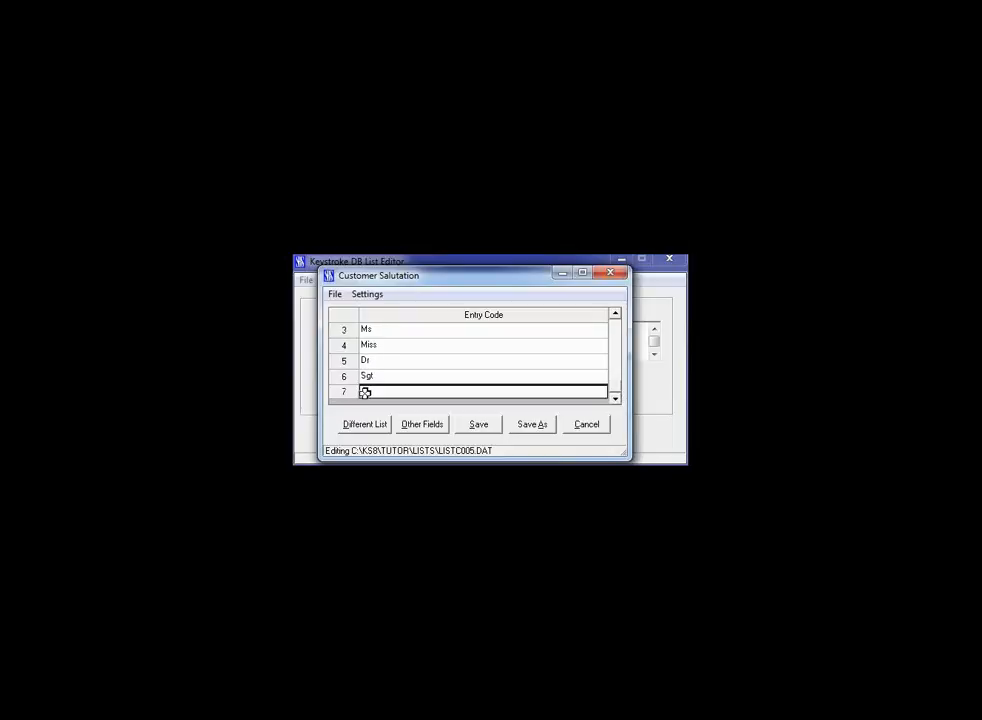
text(Col)
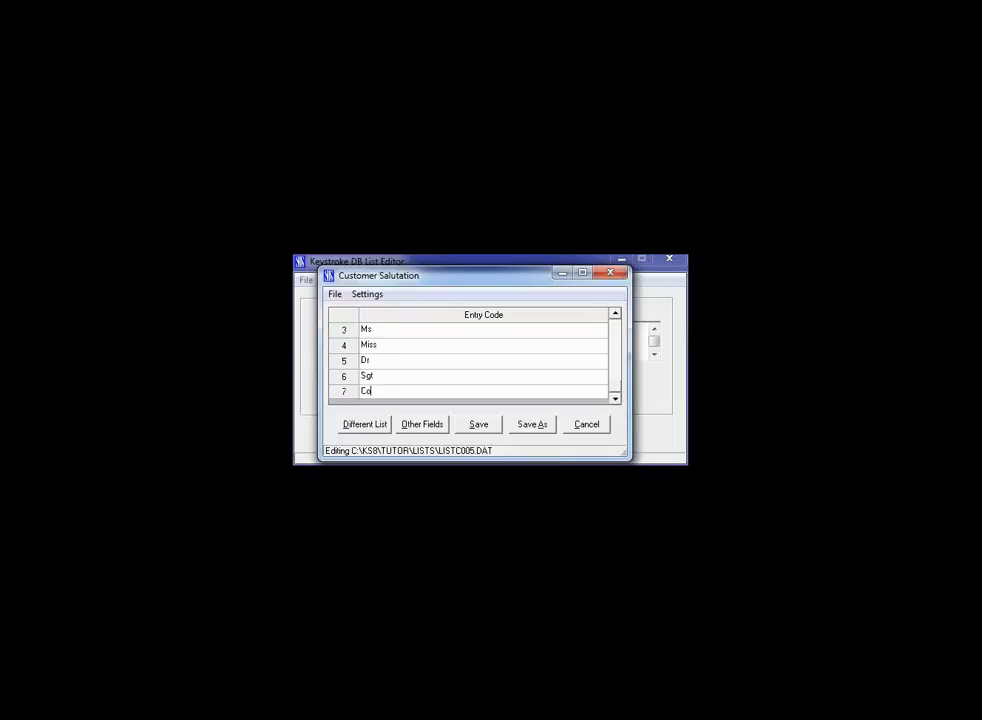
Replace the Miss entry in the customer salutation list with Md.
click(372, 344)
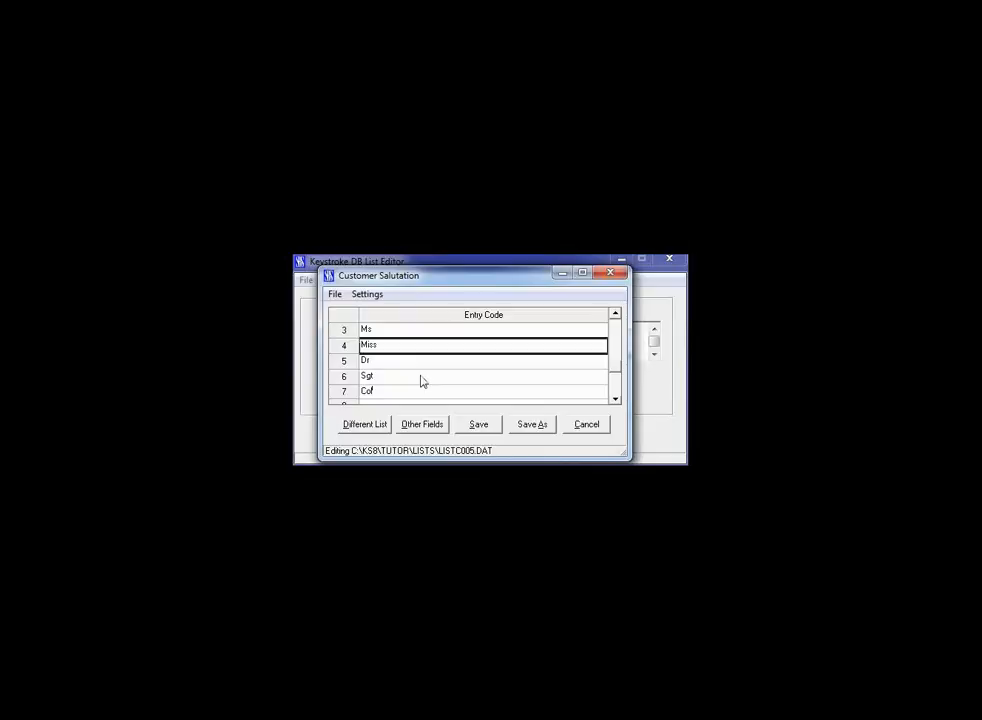
text(MD)
key(BackSpace)
text(d)
key(Return)
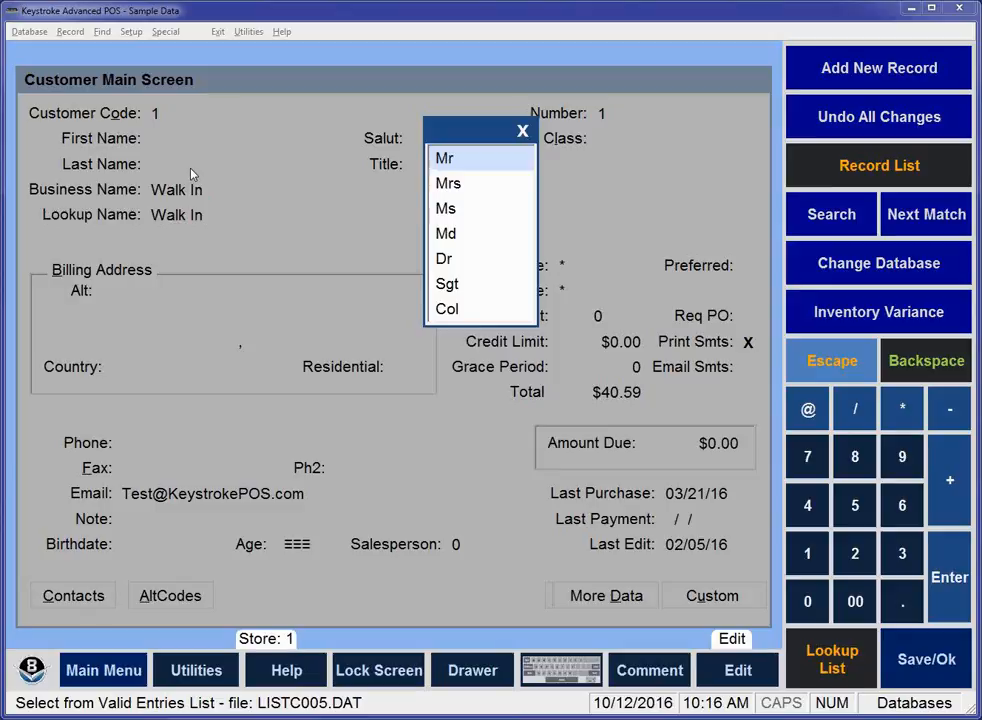
Choose Dr from the Salut valid entries list for the Walk In customer and step on to the Class field.
click(441, 238)
key(Down)
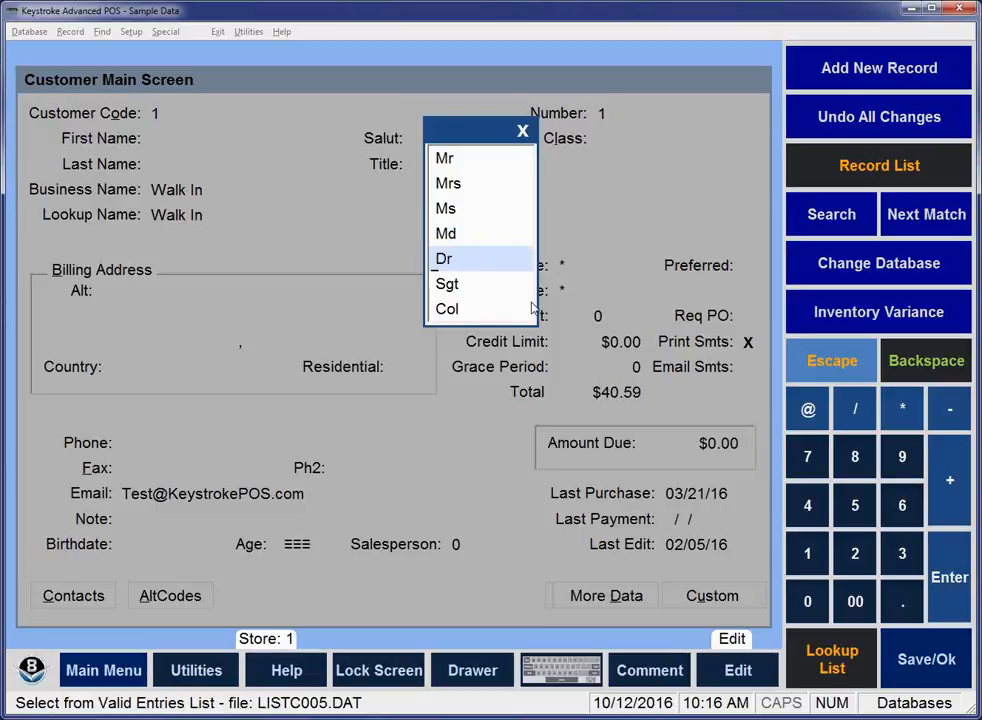
key(Return)
key(Return)
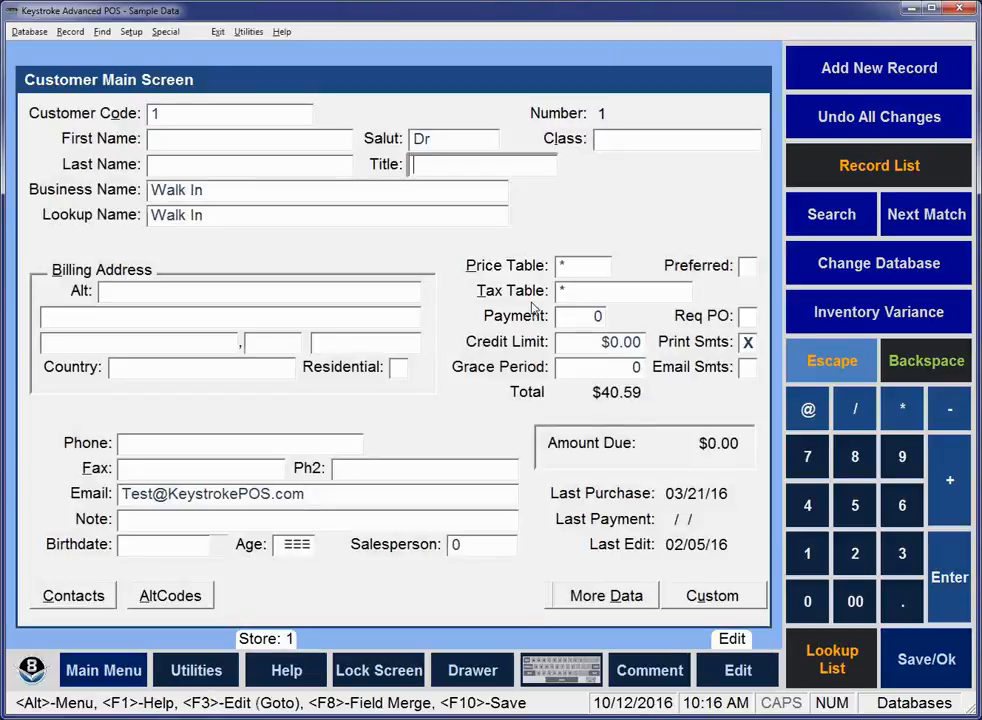
key(Return)
key(Return)
key(Return)
key(Up)
key(Up)
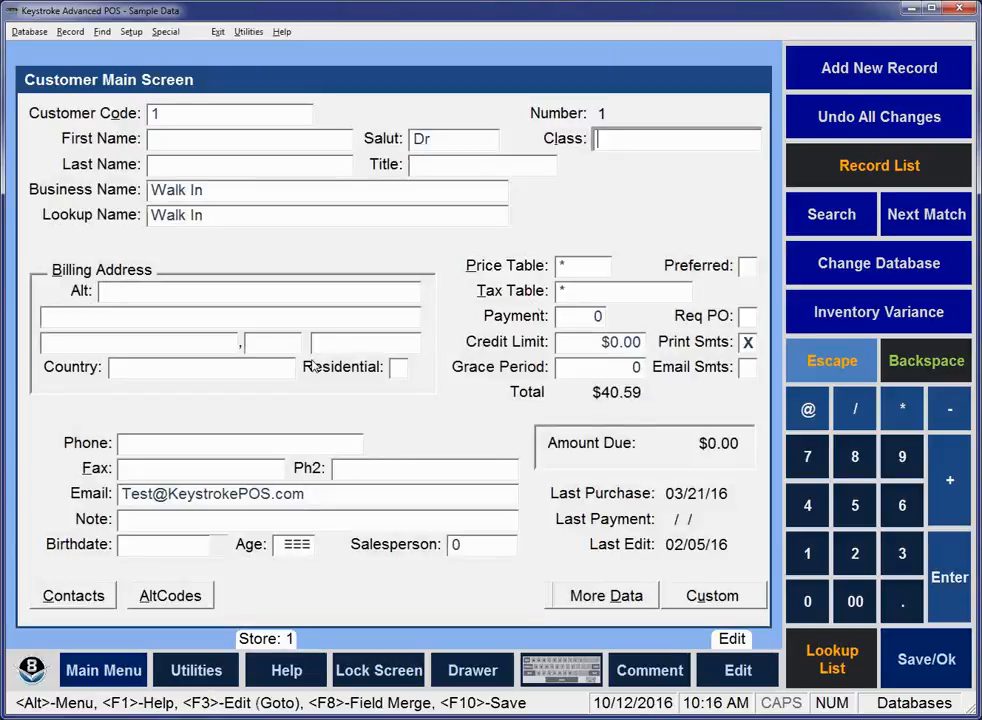
Enter the customer's first and last name, clear the Business Name, and advance to the Salut field.
click(199, 143)
key(Return)
key(Return)
key(Delete)
key(Return)
key(Return)
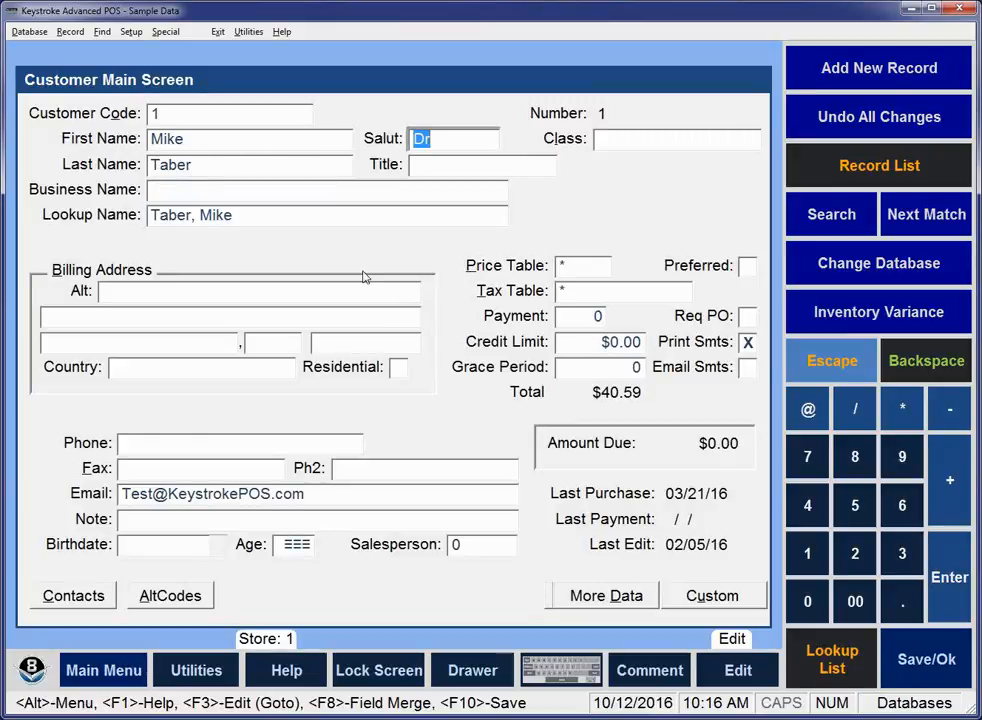
Create a valid entries list for the billing Zip field by initializing the default Keystroke list file.
click(333, 344)
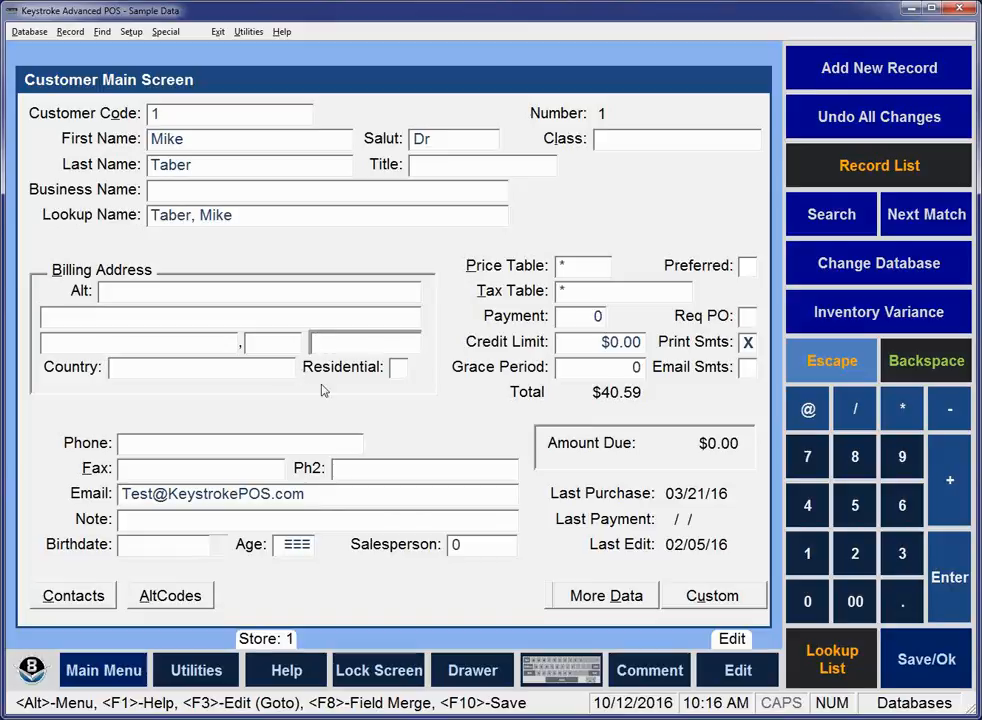
key(F2)
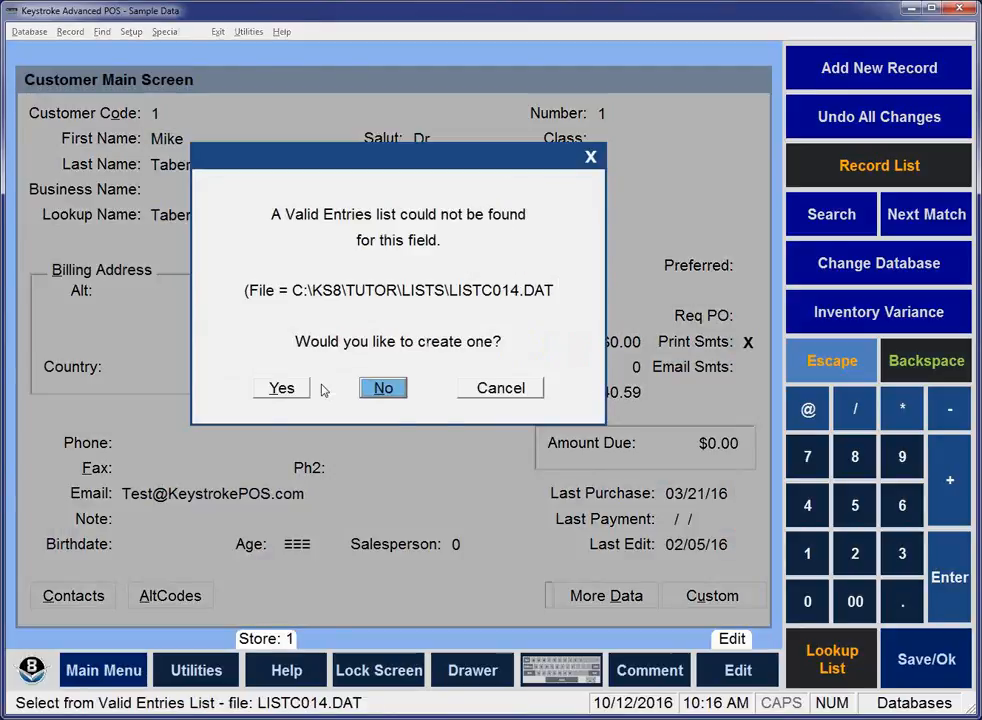
key(Left)
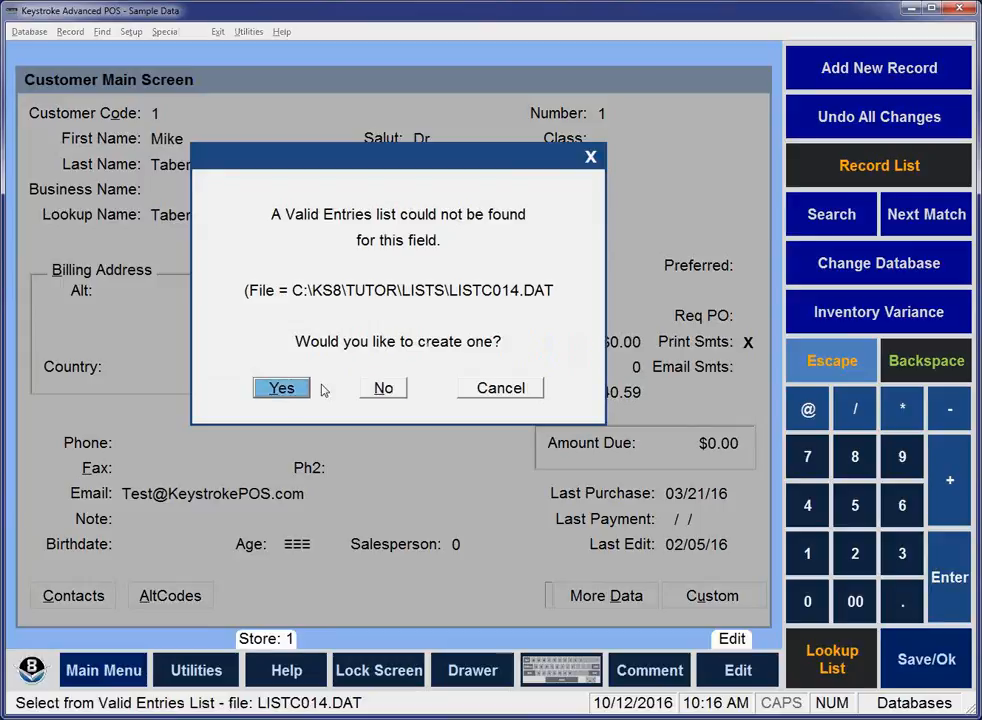
key(Return)
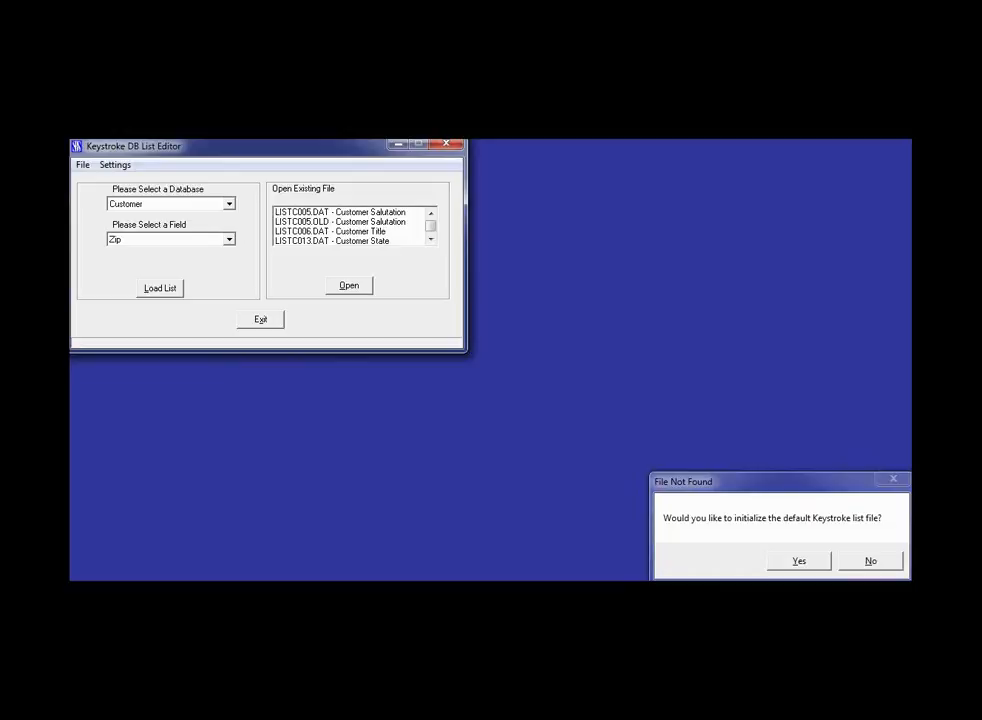
click(799, 562)
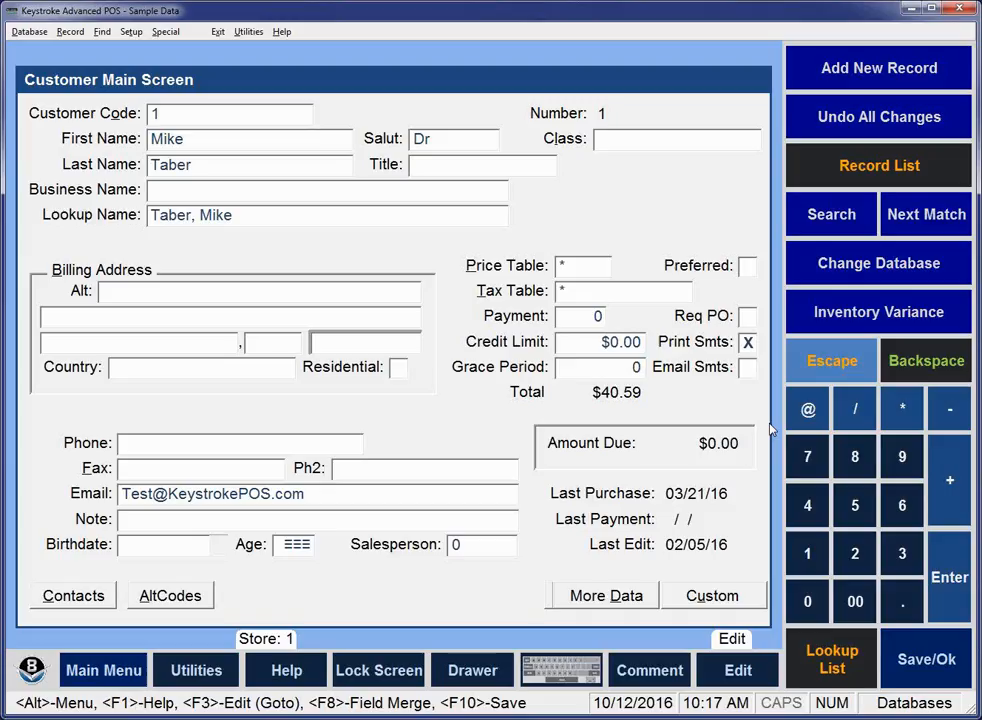
Look up 80435 in the Zip valid entries list and close the list without choosing an entry.
key(F2)
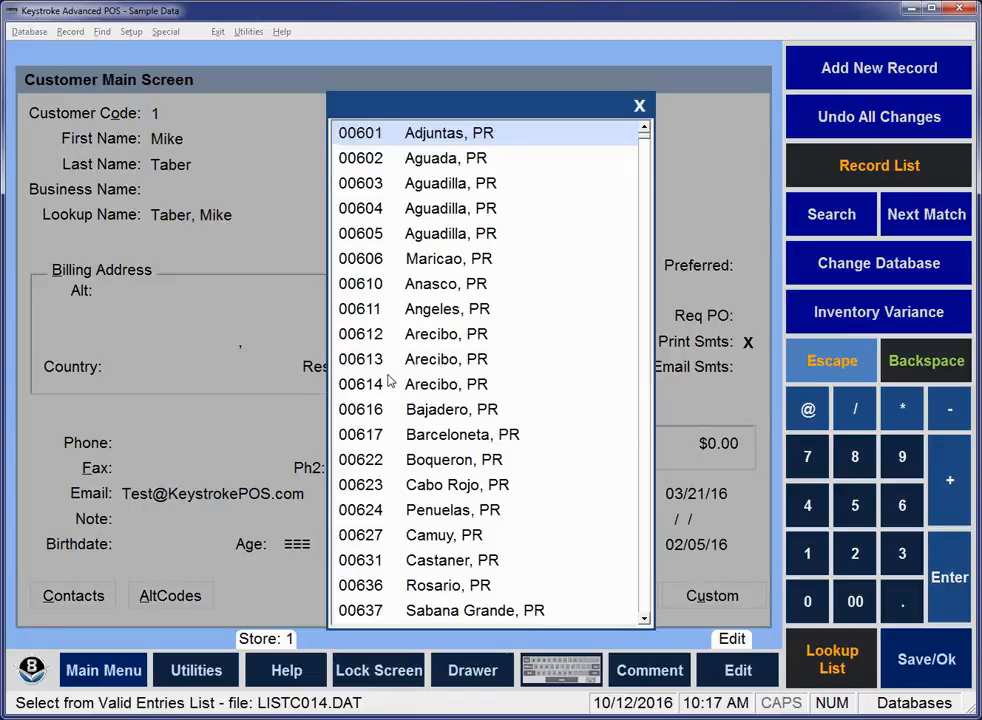
text(80435)
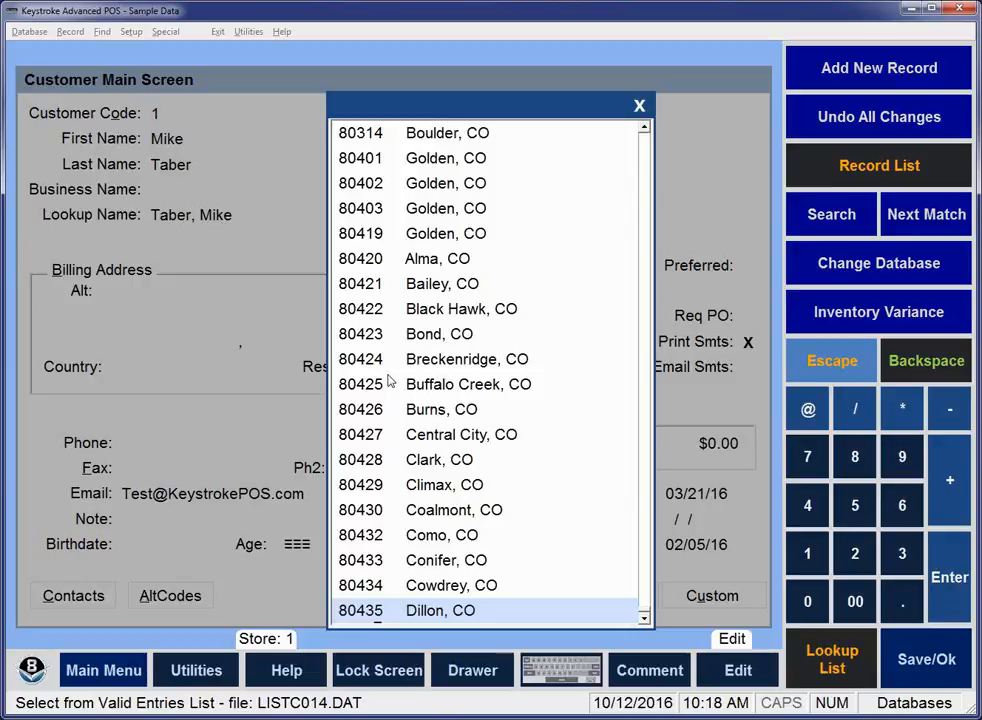
key(Escape)
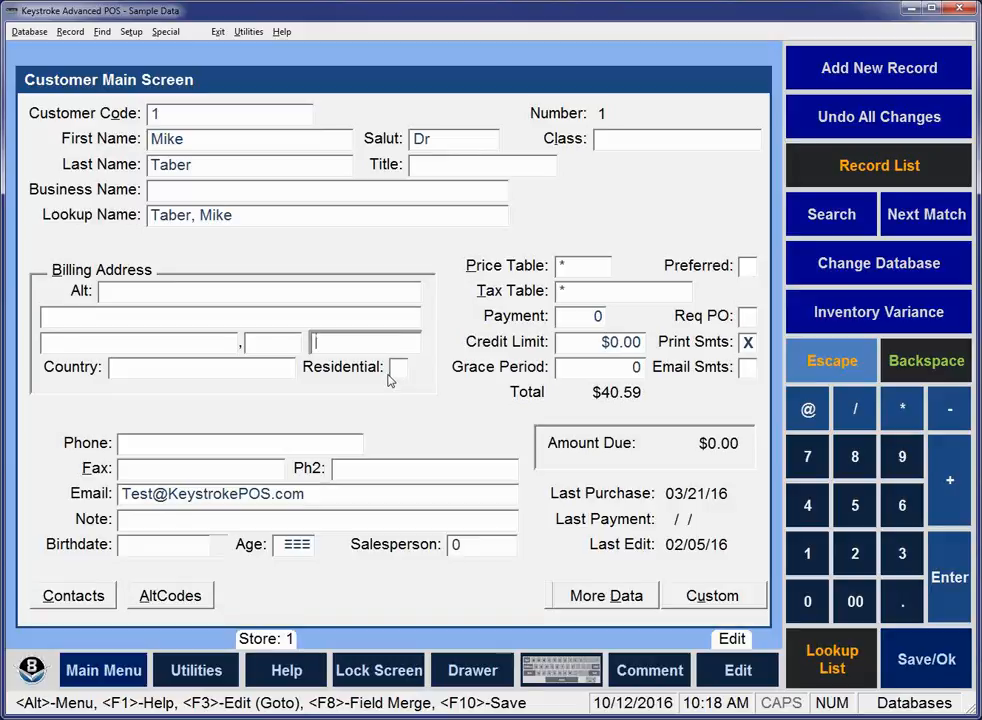
Enter 90210 as the customer's billing Zip so the city and state fill in automatically.
text(90210)
key(Return)
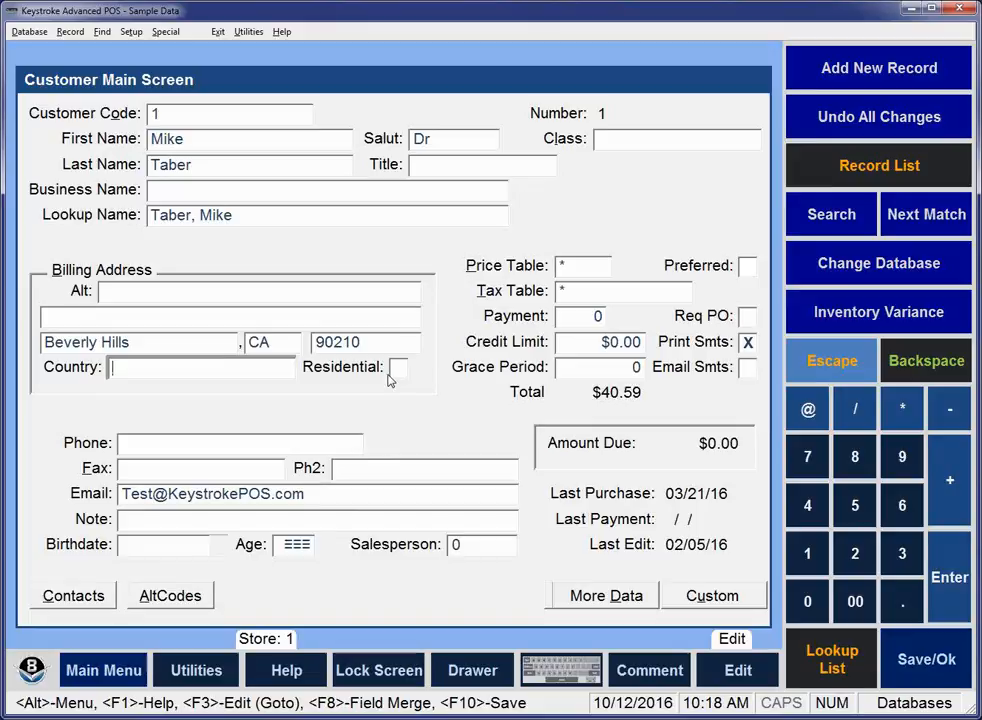
Change the customer's billing Zip to 80443.
key(shift+Tab)
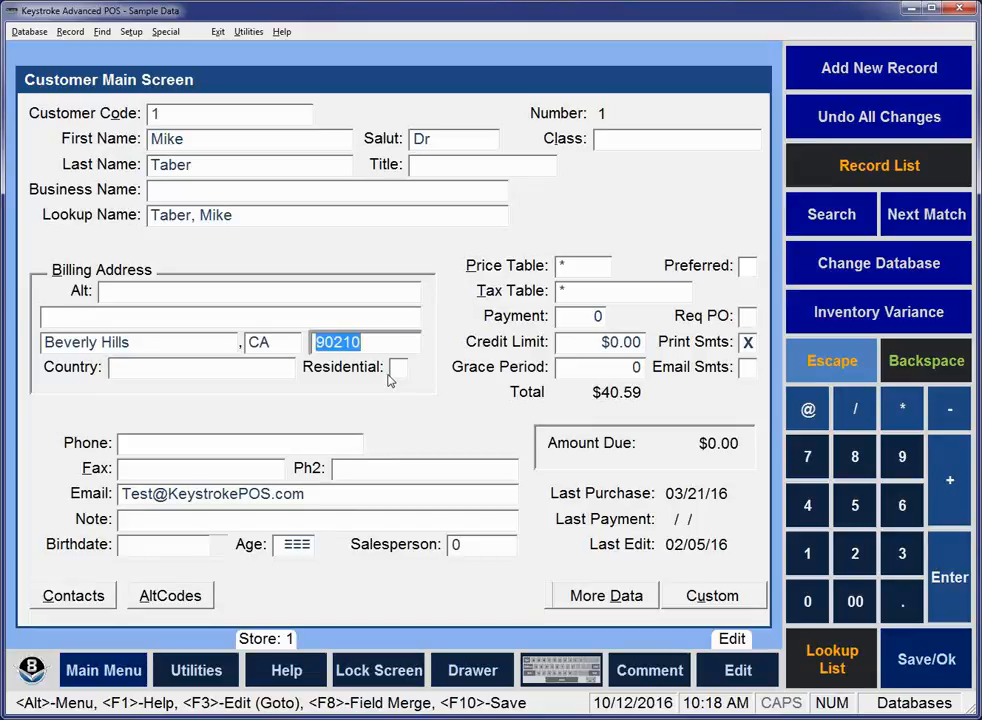
text(80443)
key(Tab)
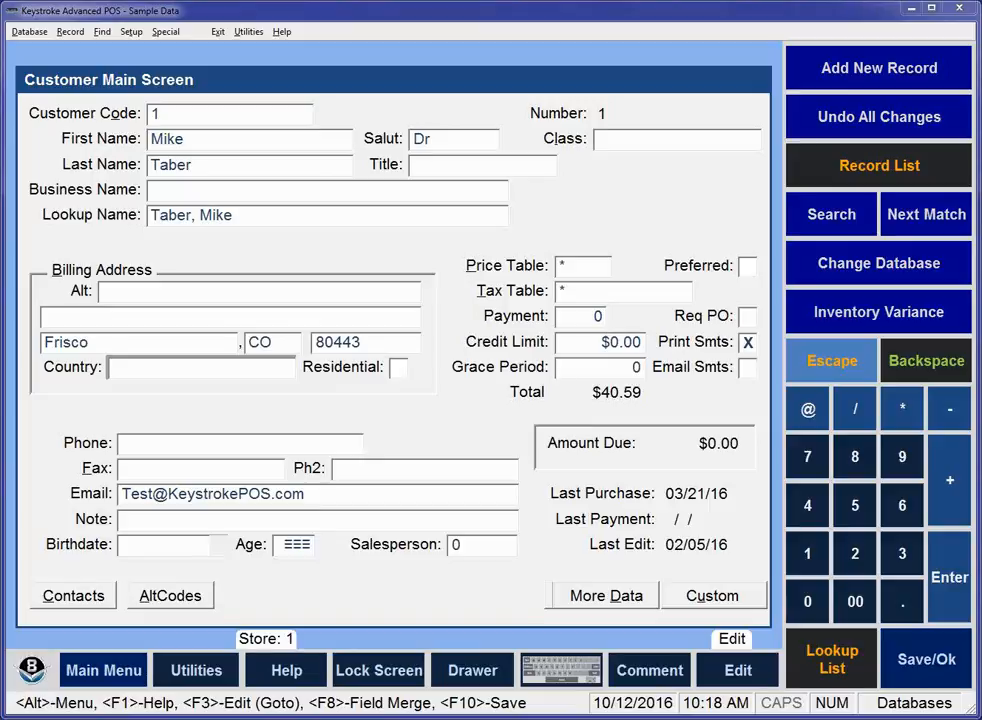
Switch to the Inventory database and go to its last record.
click(55, 11)
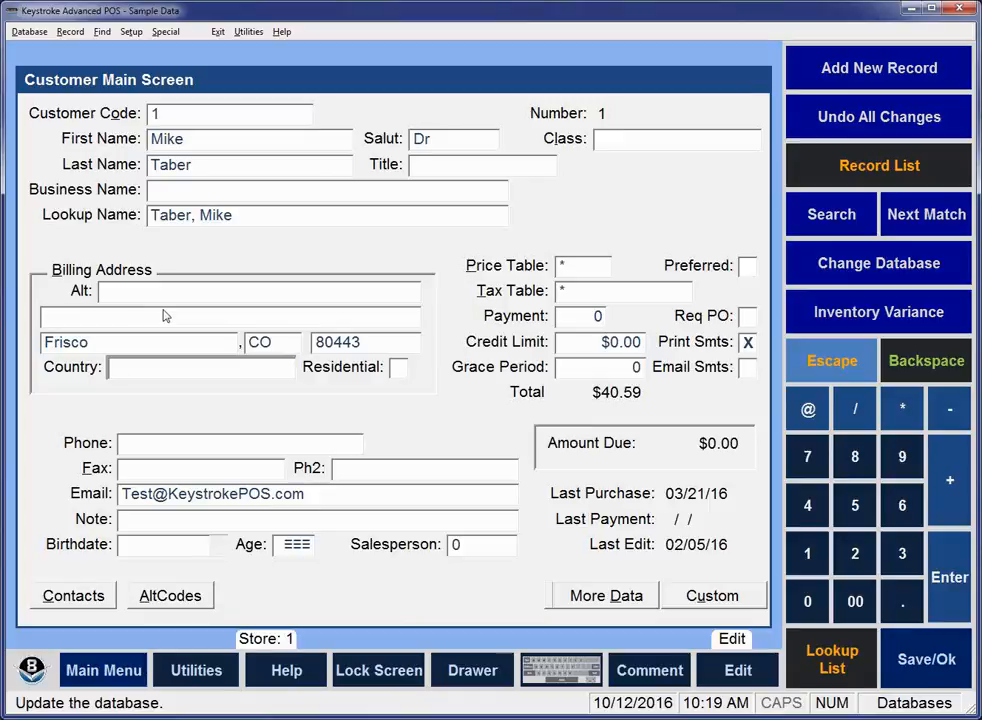
click(18, 34)
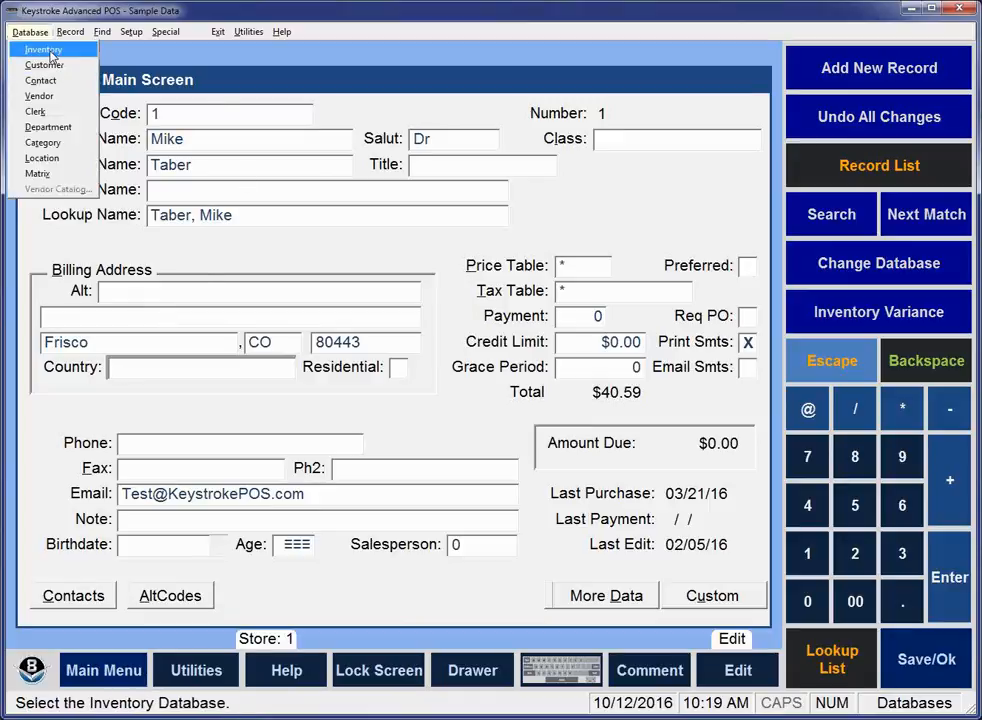
click(49, 52)
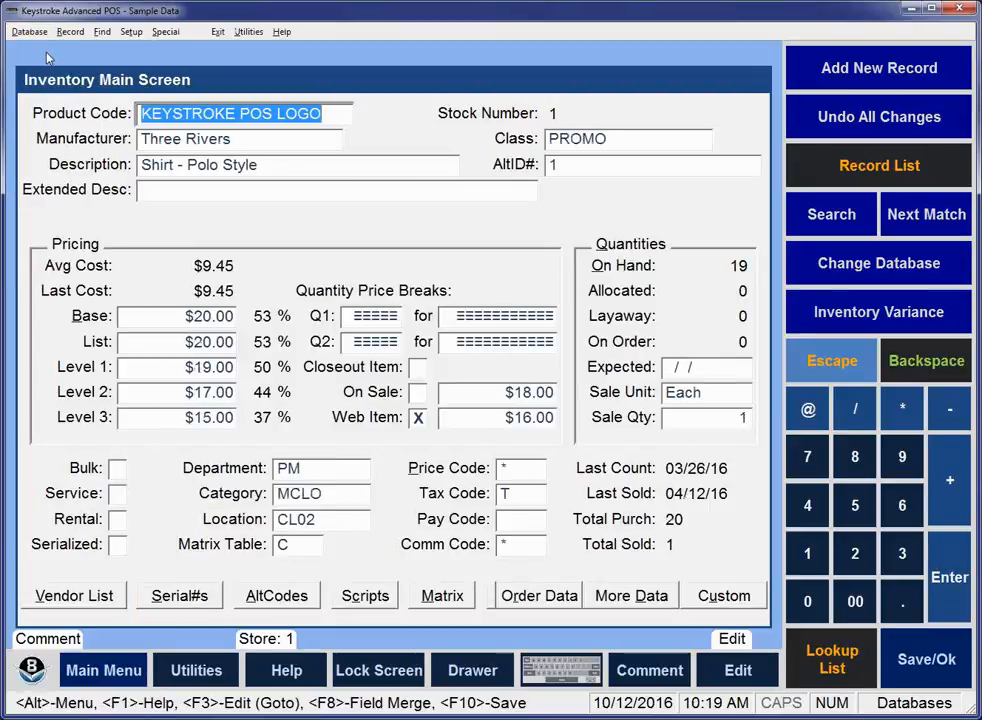
key(shift+Tab)
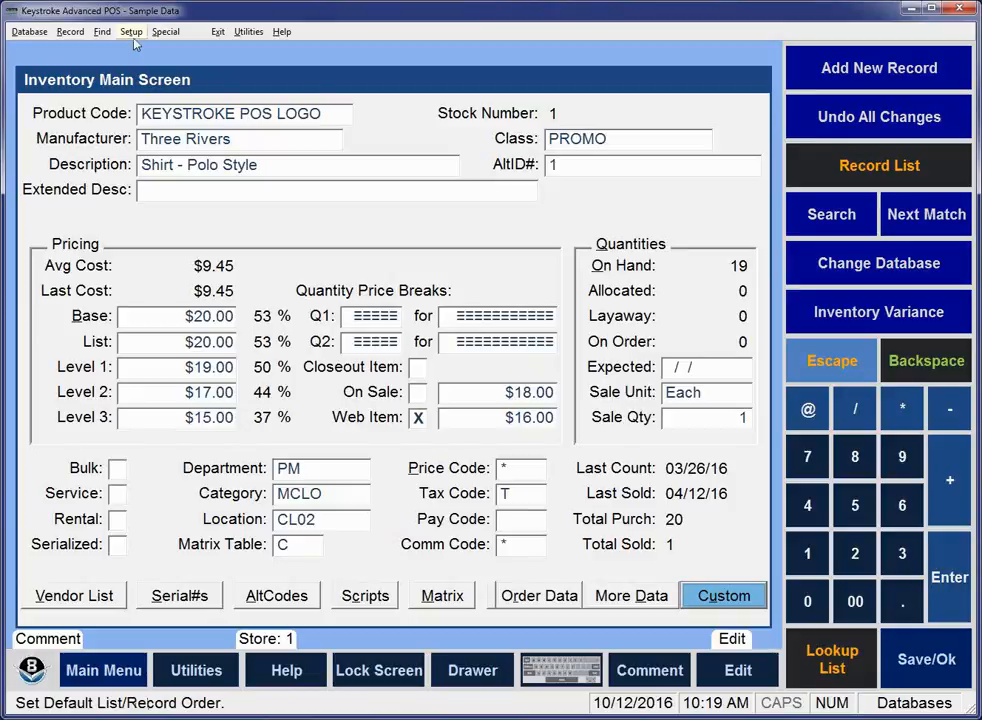
click(101, 32)
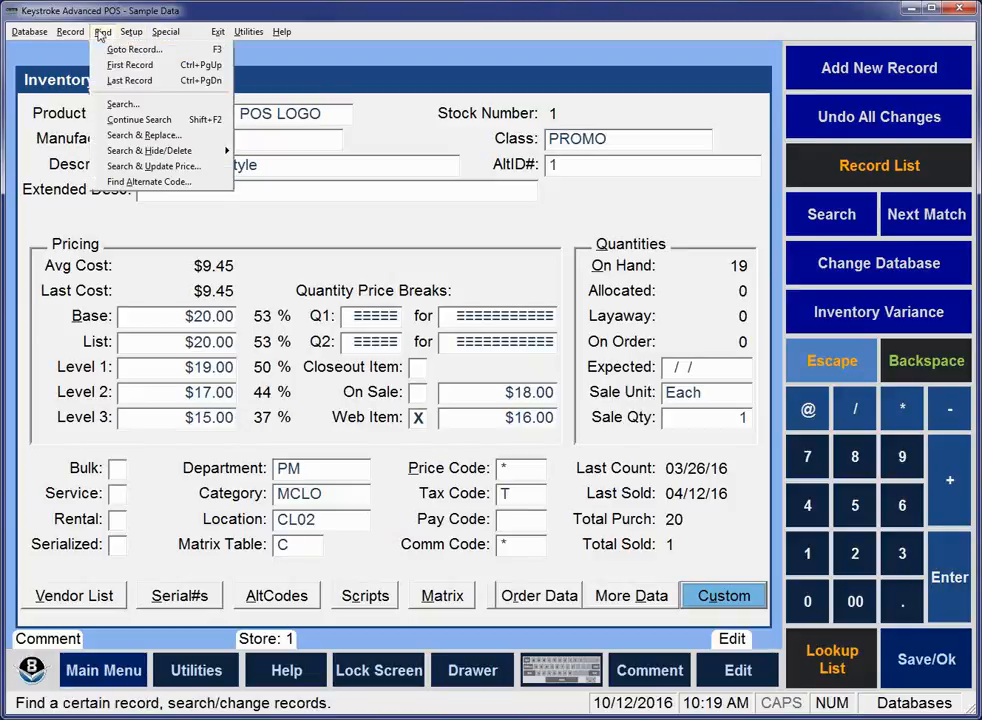
click(128, 80)
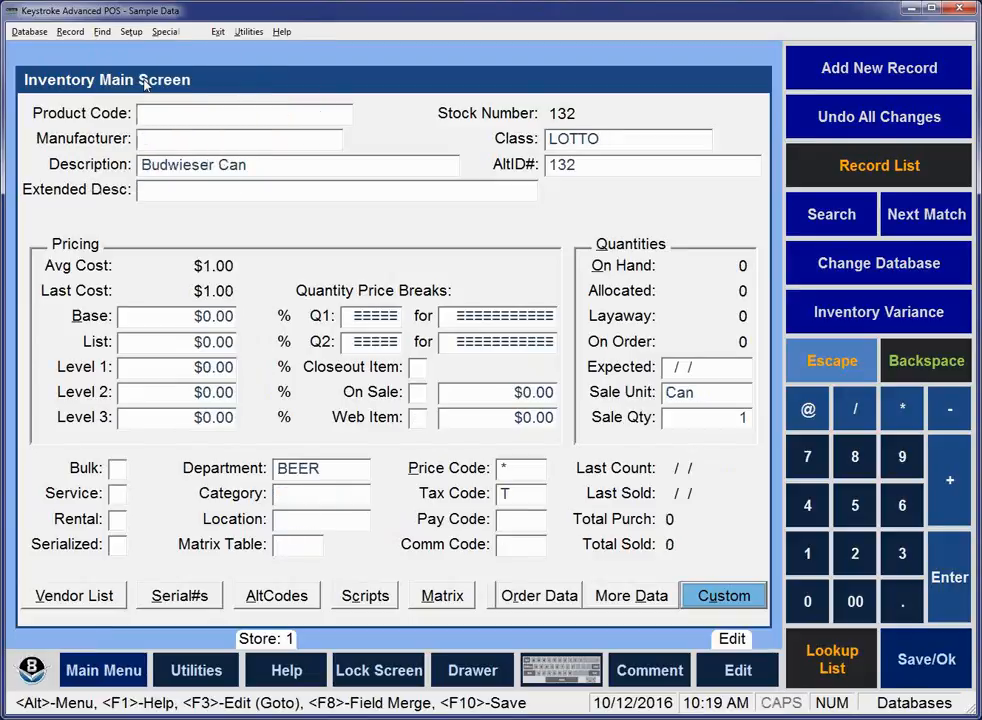
Go back one inventory record to the $10 lottery ticket and move to its Description field.
key(Page_Up)
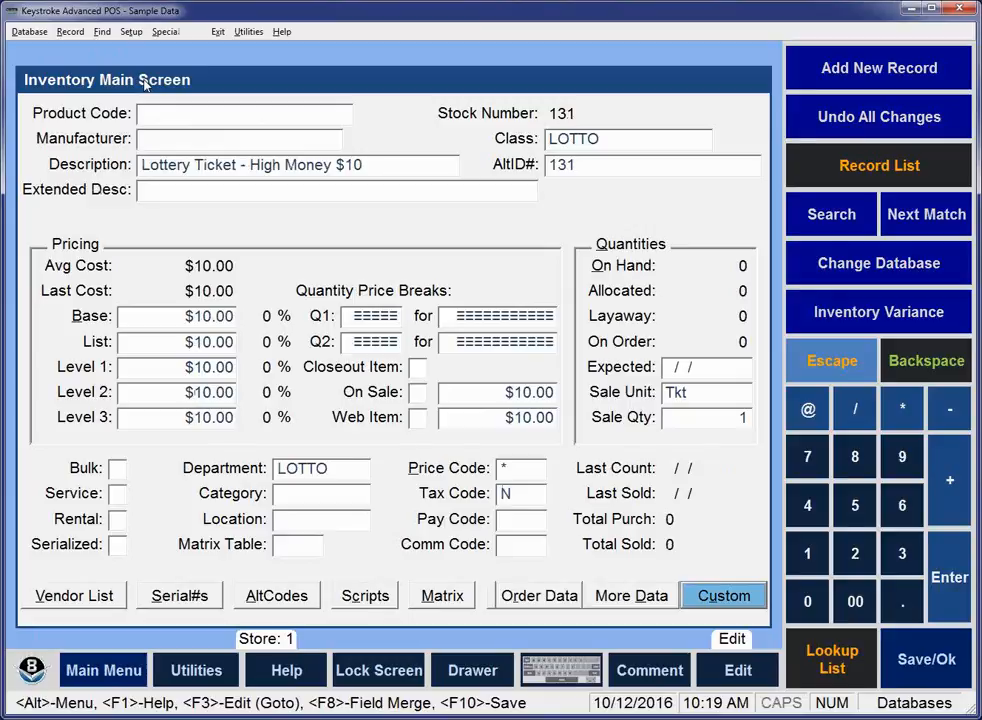
key(Tab)
key(Tab)
key(Tab)
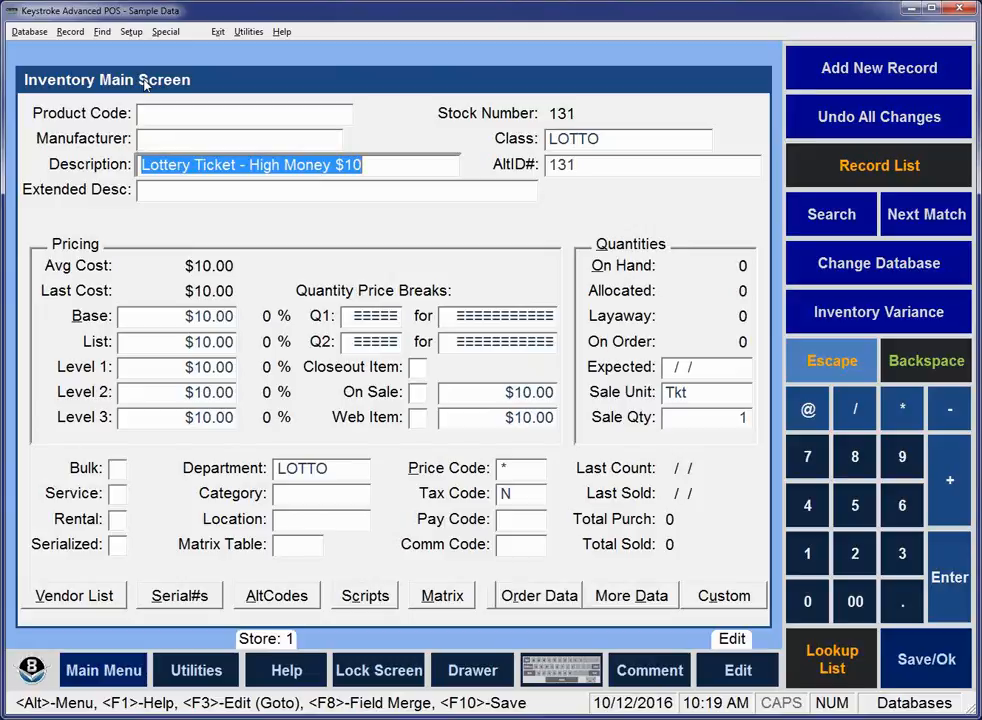
Start a new inventory record prefilled with the default field entries.
key(alt+r)
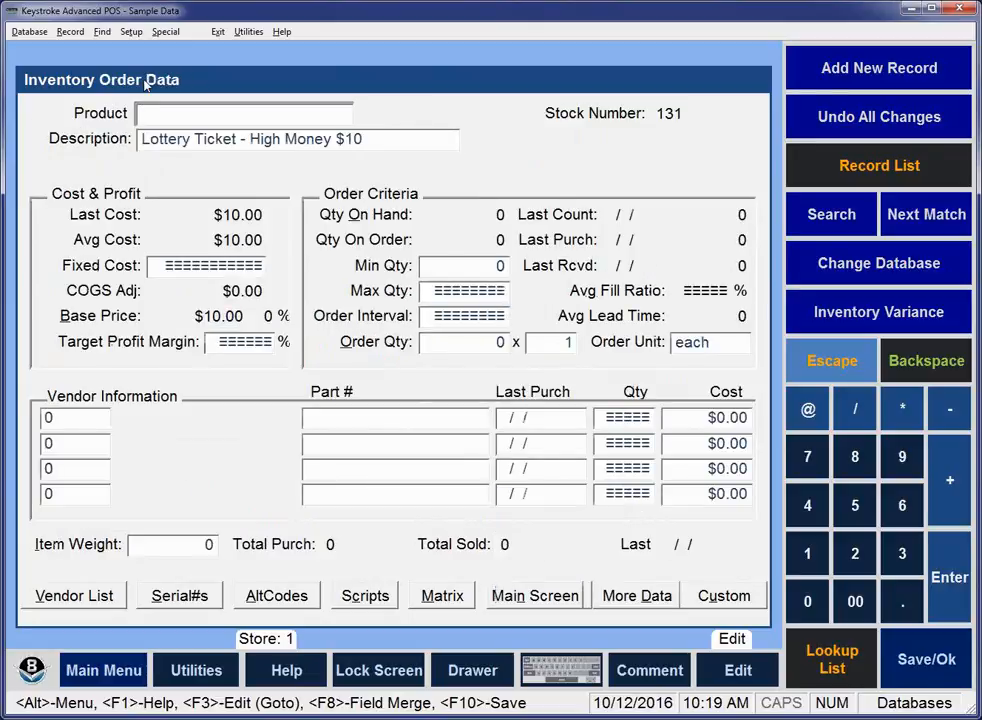
key(alt)
key(Escape)
key(Tab)
key(alt)
key(Right)
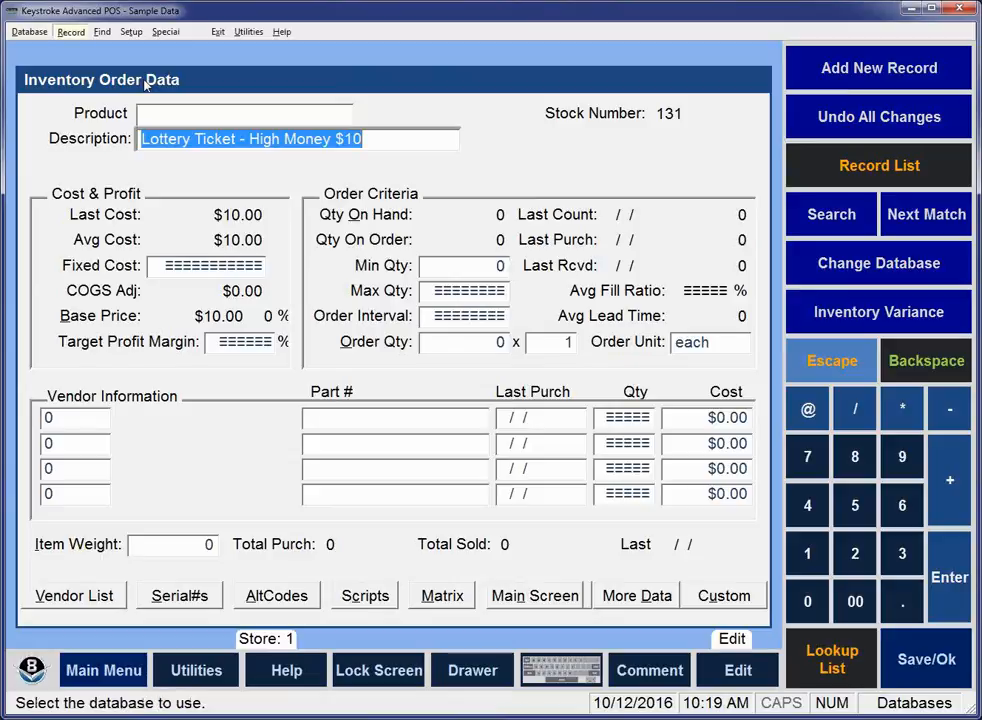
key(Down)
key(Return)
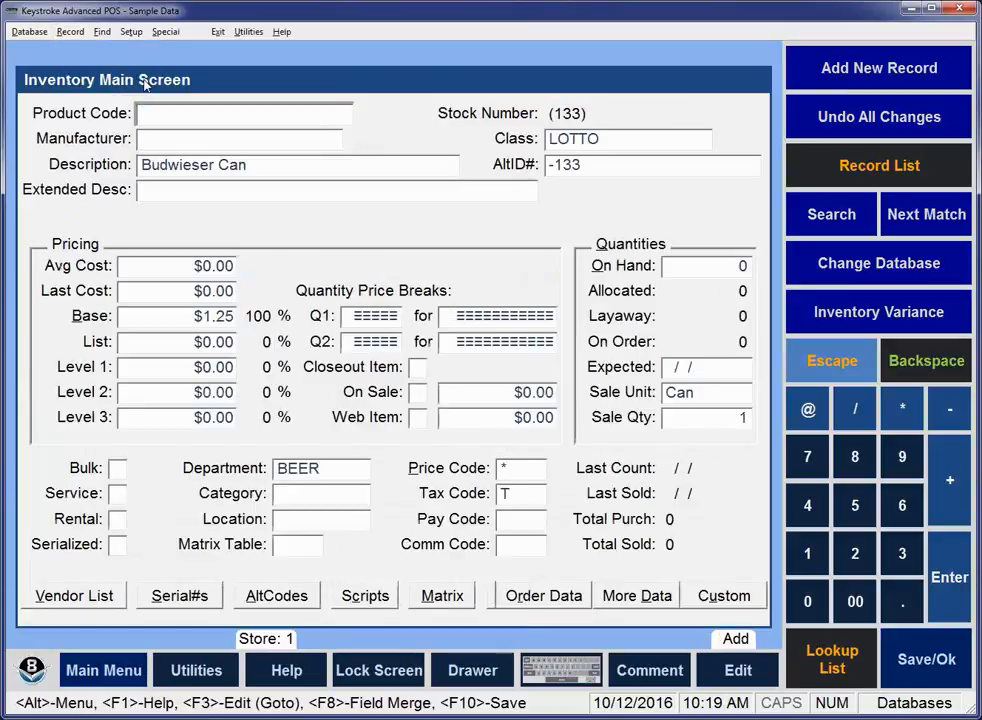
key(Tab)
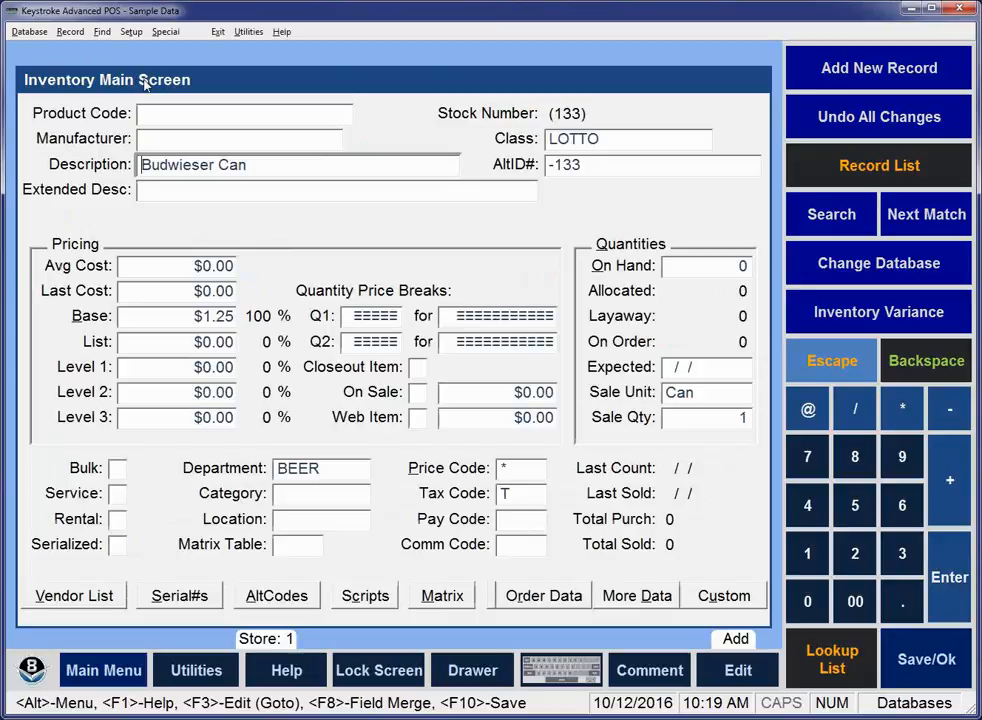
key(Tab)
key(Tab)
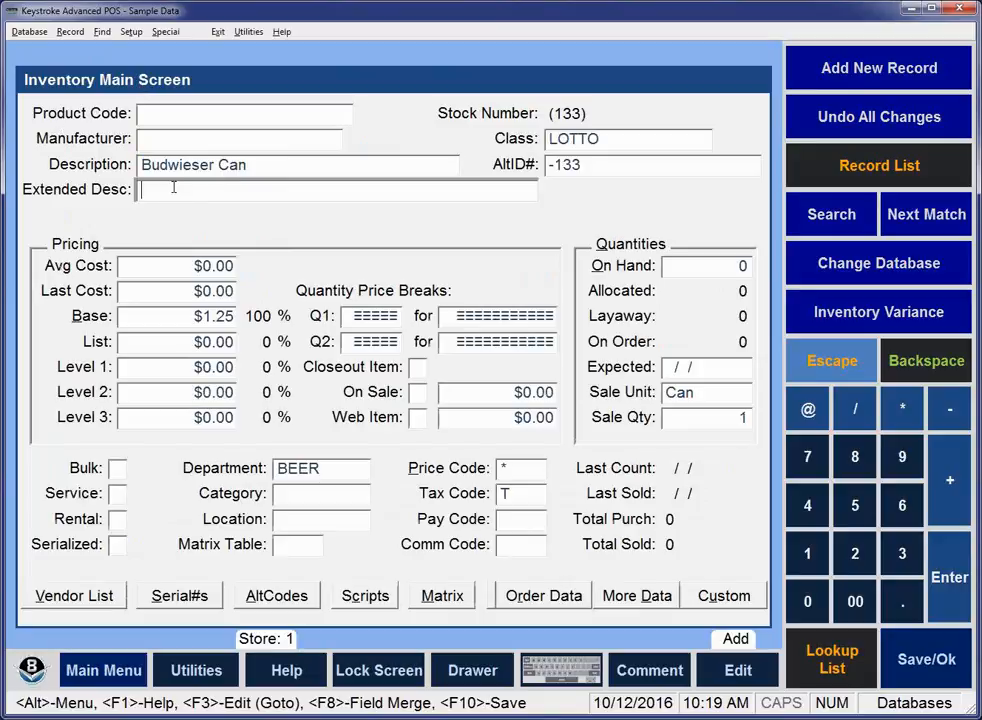
click(70, 40)
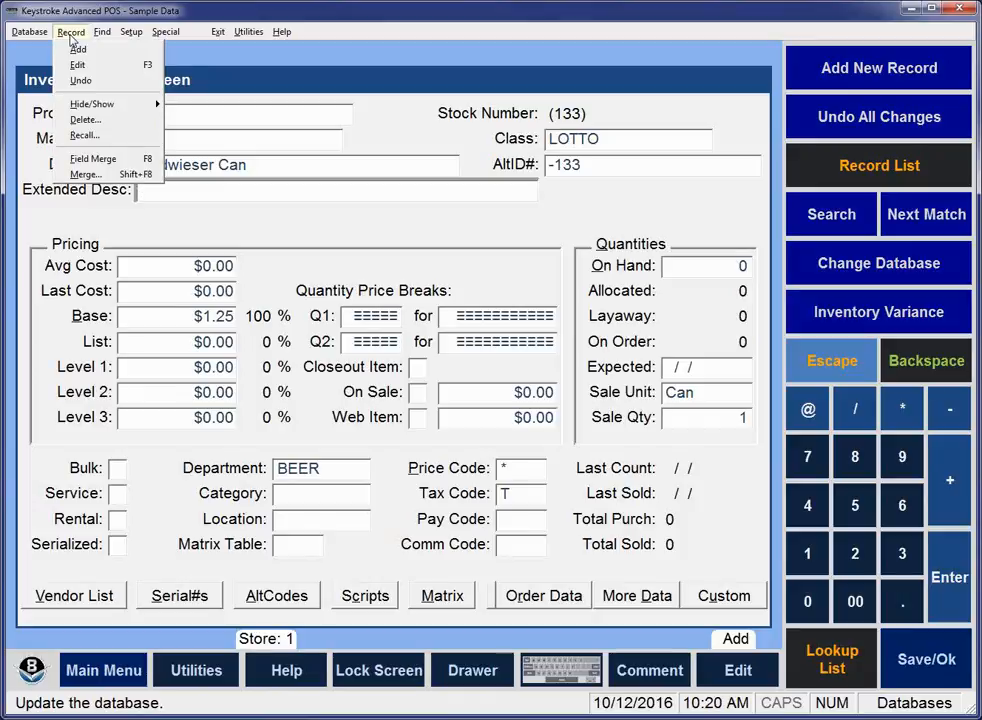
click(257, 11)
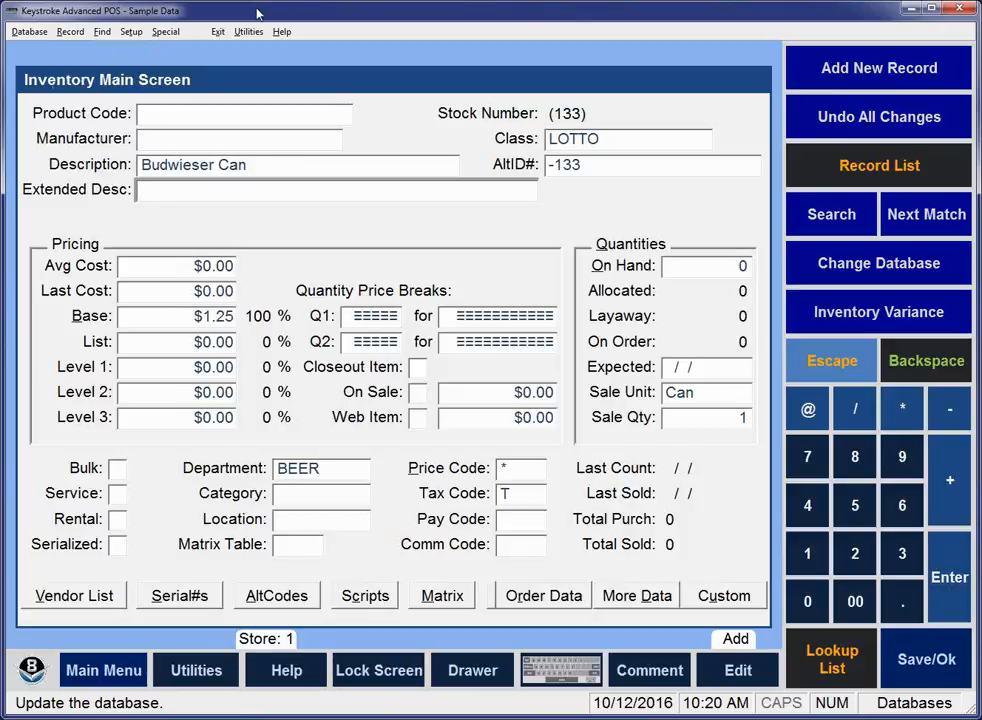
Add and save another inventory record from the default field entries, and move to its Description field.
key(shift+Tab)
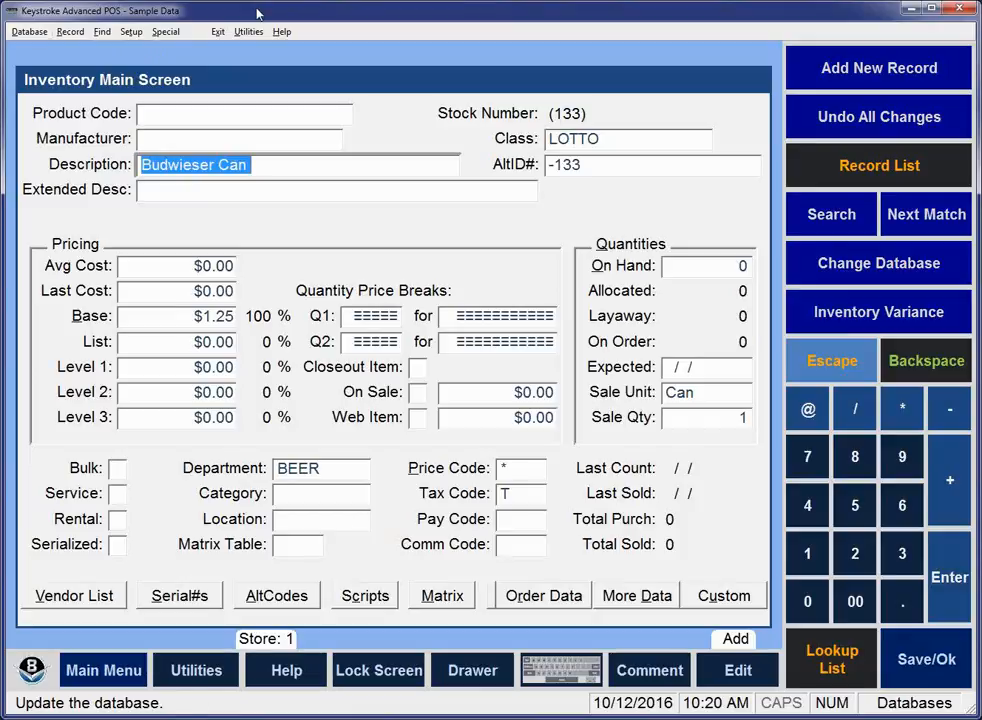
key(alt+r)
key(Return)
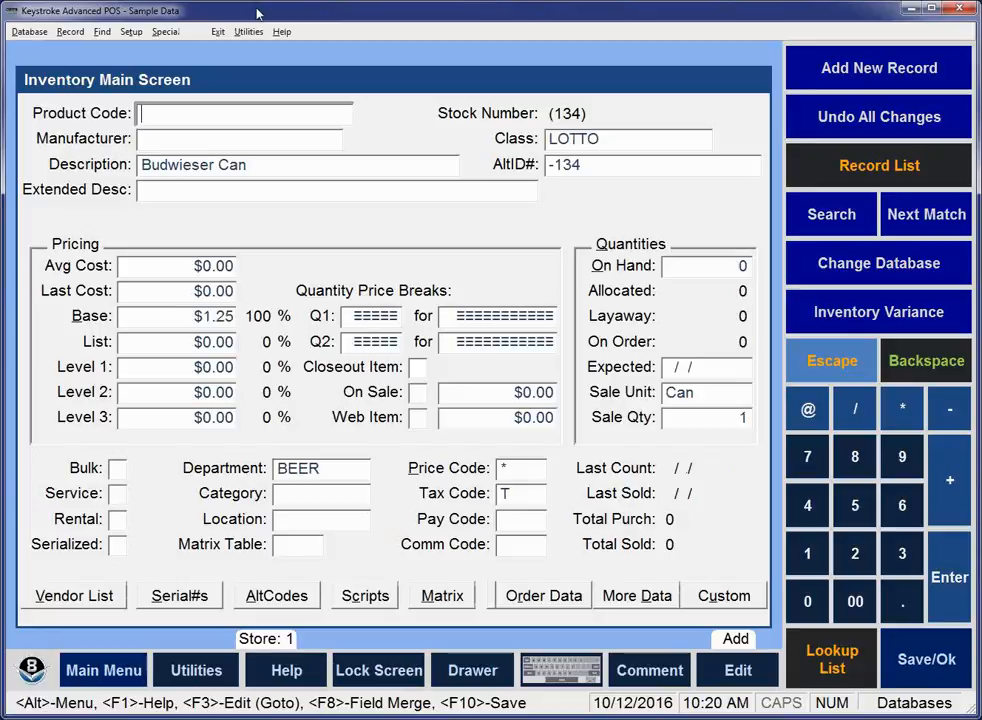
key(F10)
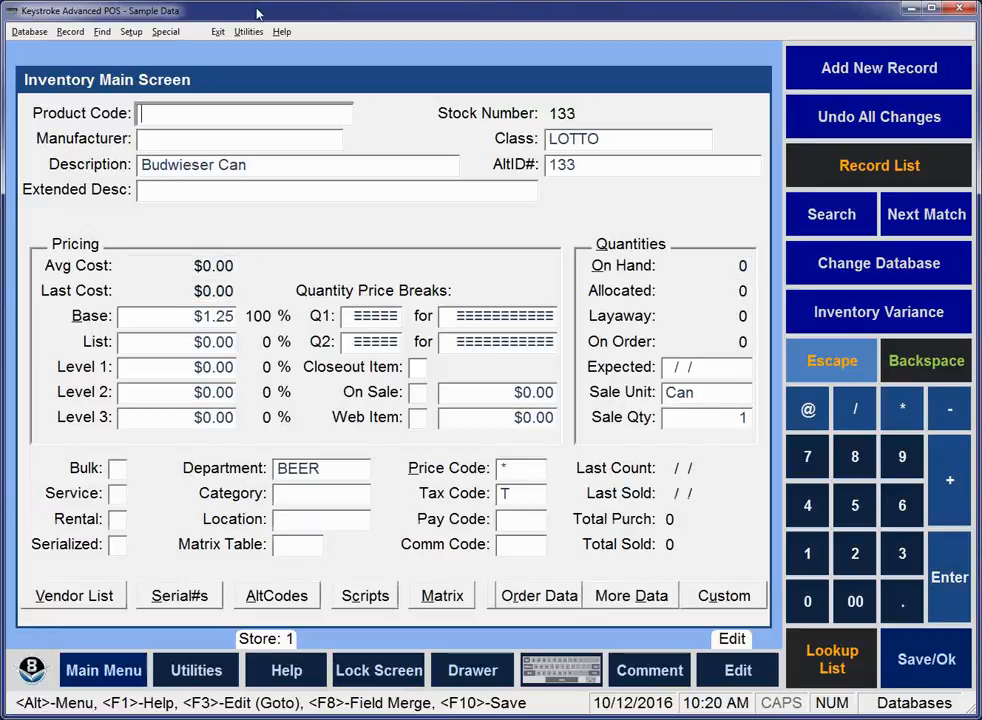
key(Tab)
key(Tab)
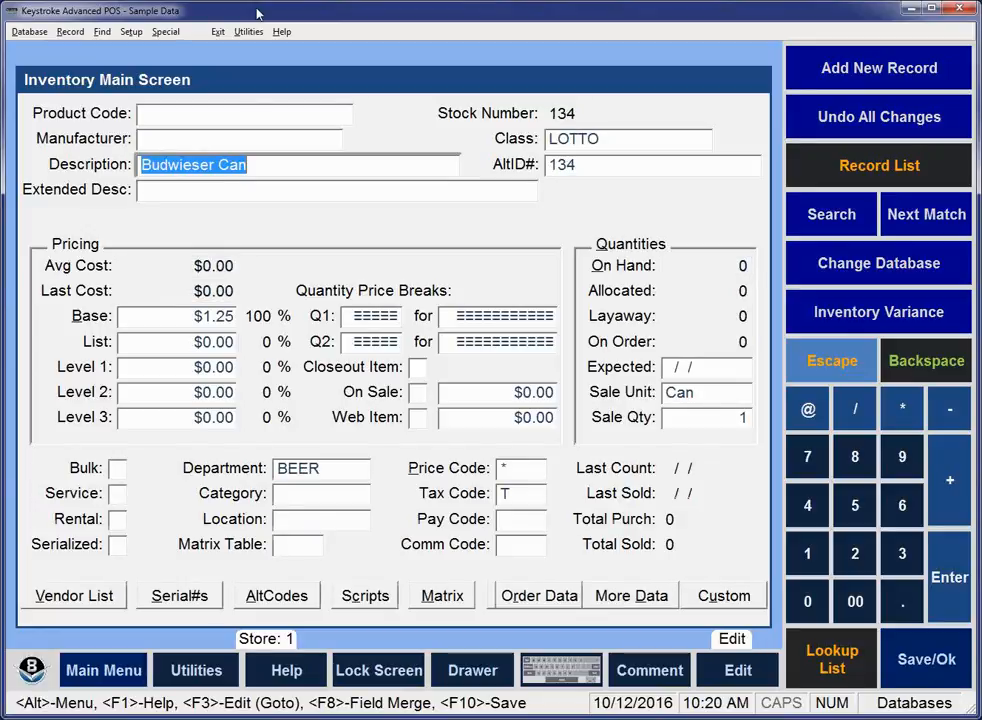
click(240, 197)
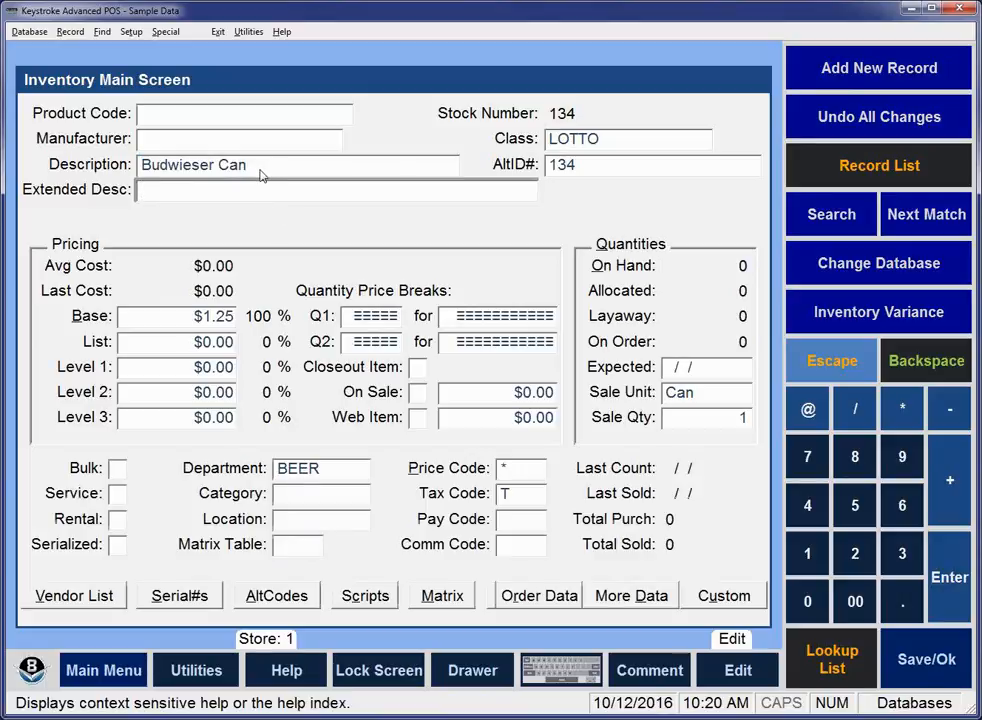
click(90, 32)
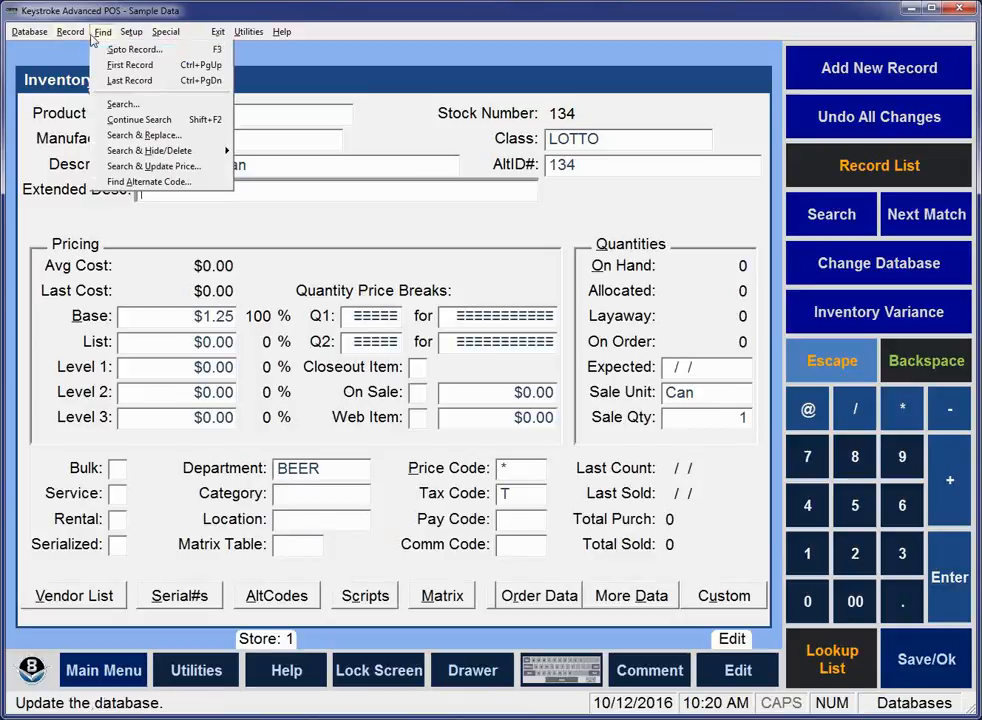
mouse_move(70, 34)
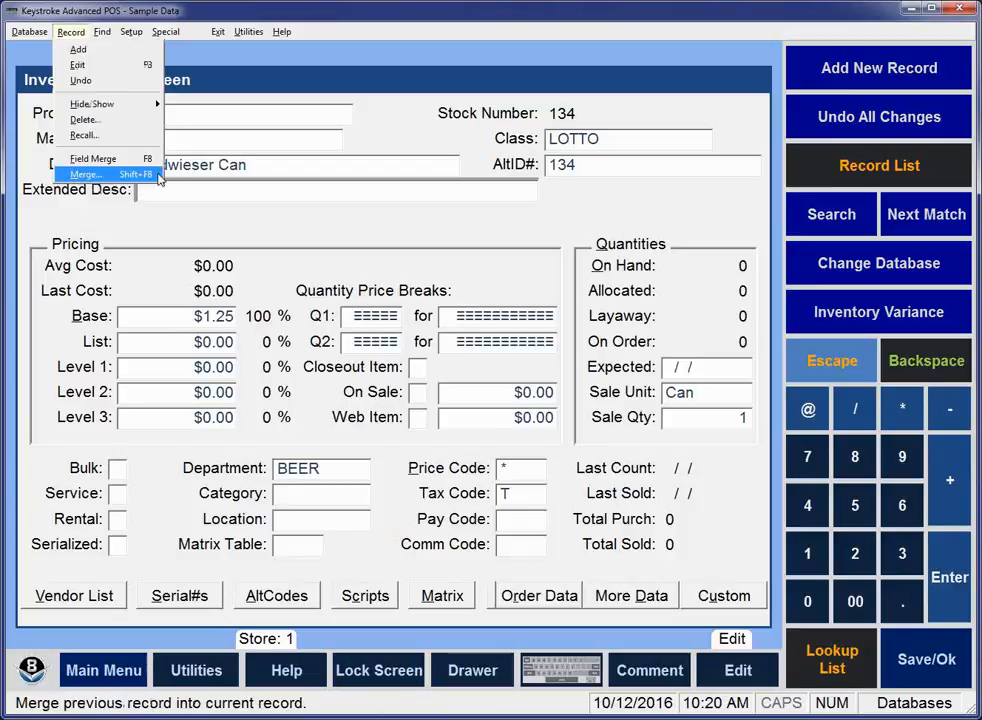
click(343, 22)
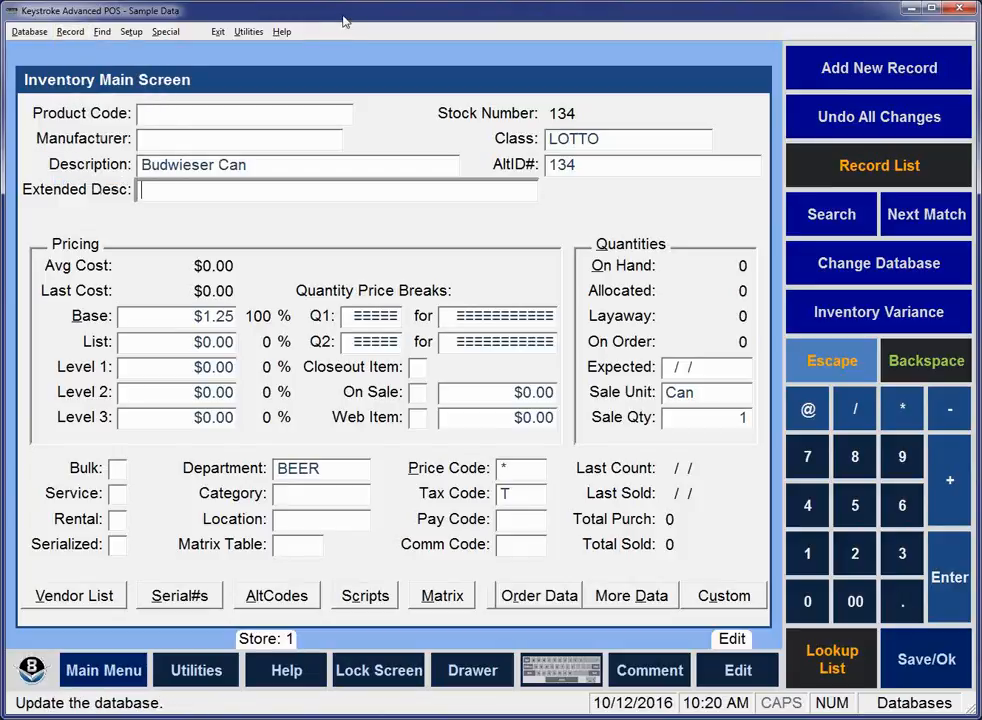
click(76, 33)
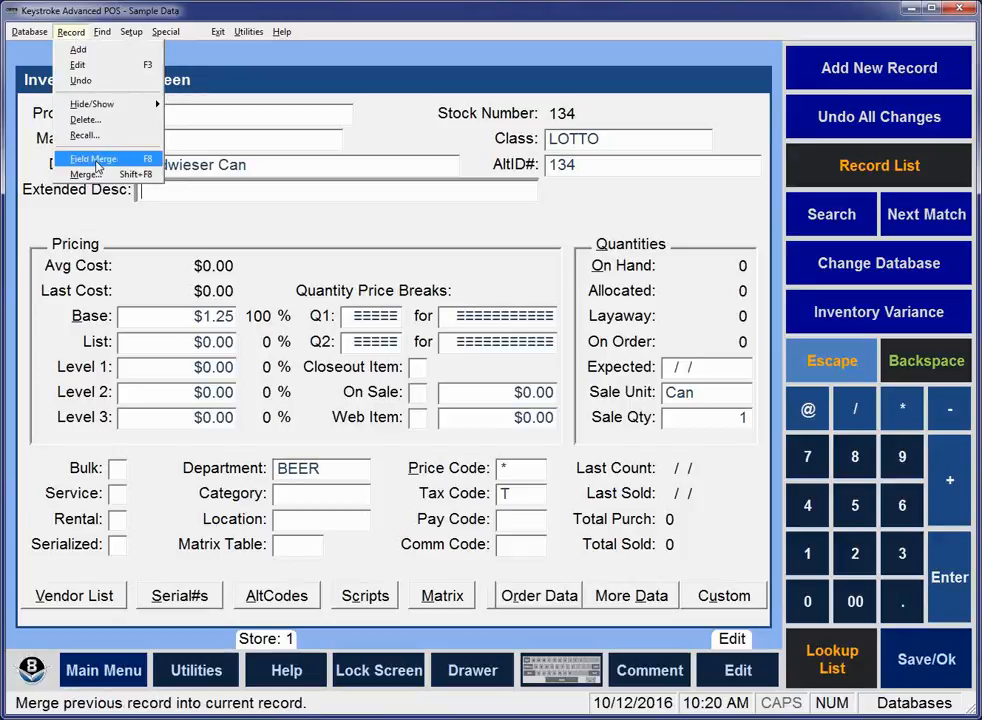
click(151, 236)
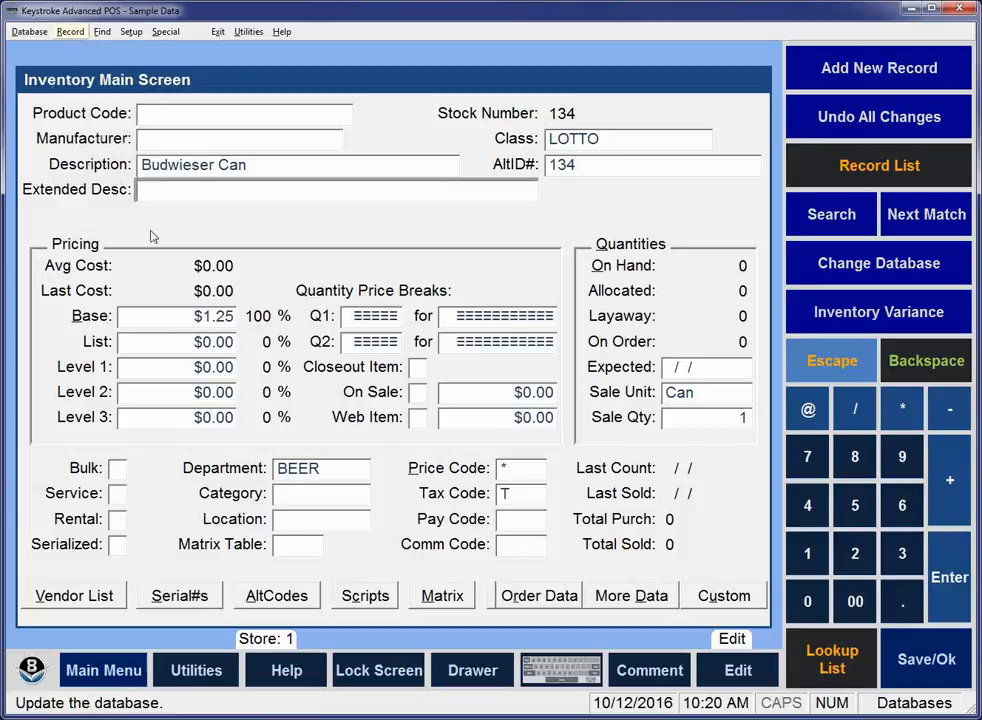
click(66, 35)
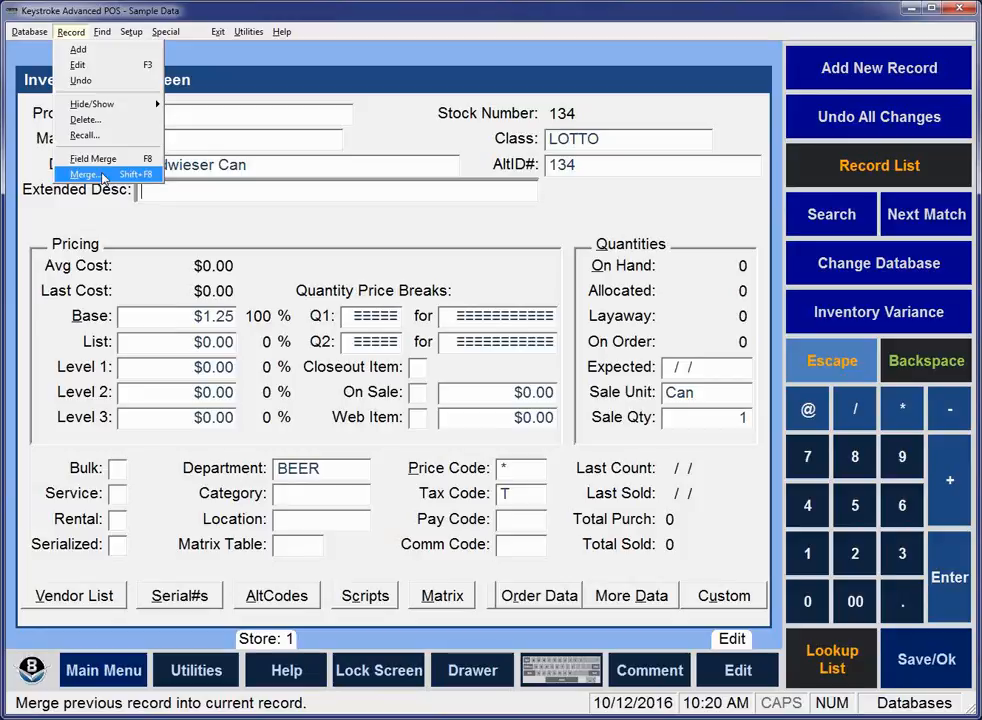
Go to the first inventory record, the polo-style shirt, and start a new inventory record.
click(98, 35)
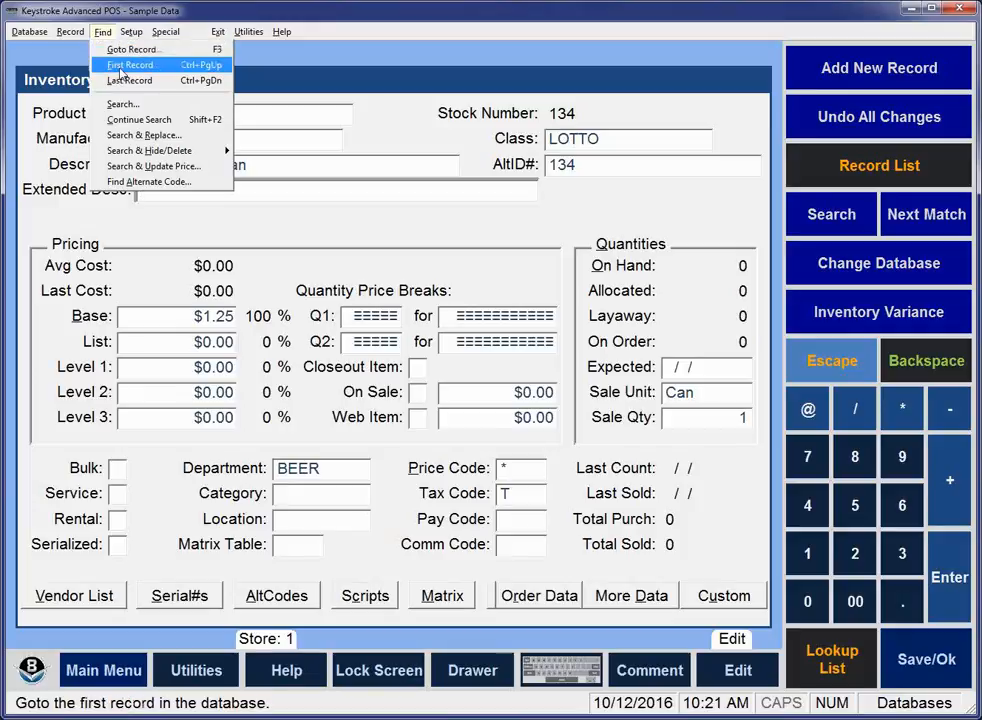
click(127, 68)
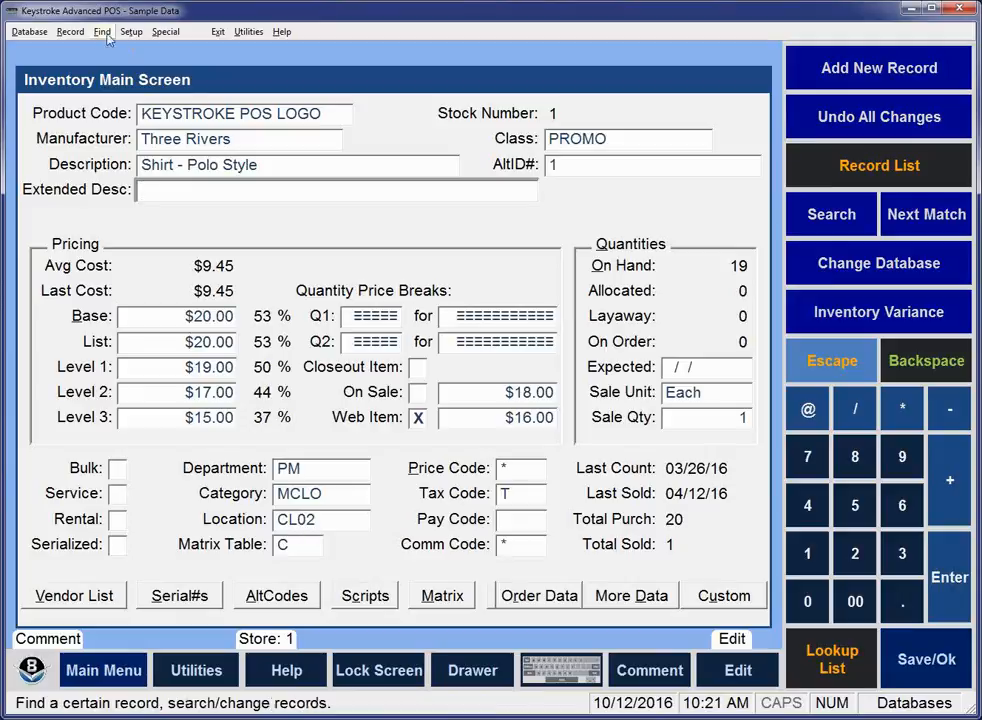
click(68, 32)
click(82, 47)
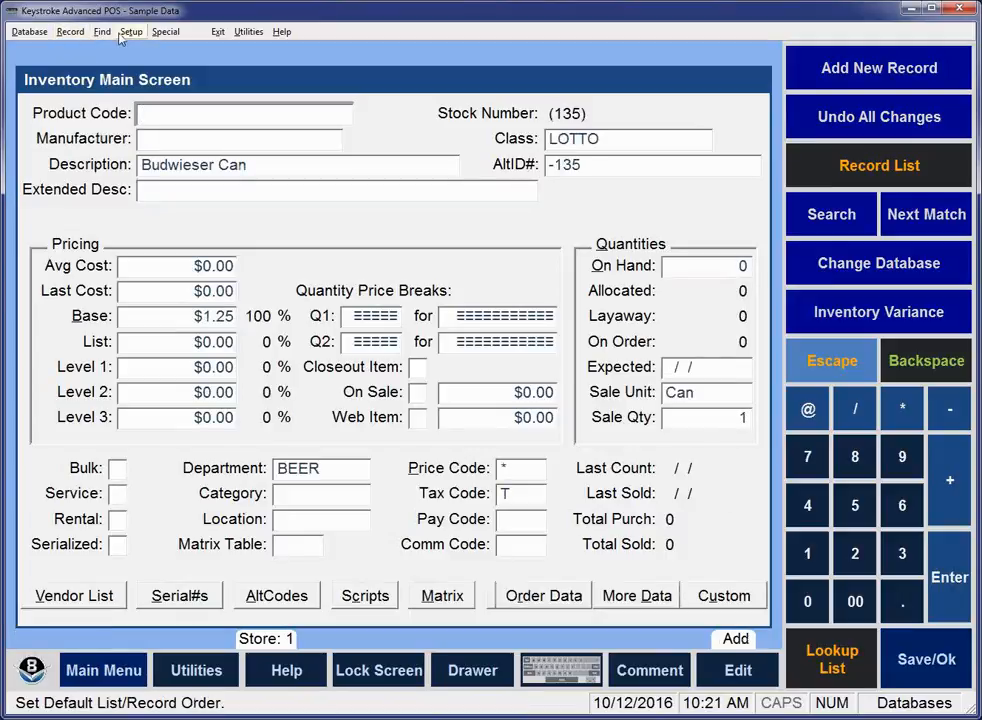
Merge the data of the previously viewed polo-style shirt record into the new inventory record.
click(70, 32)
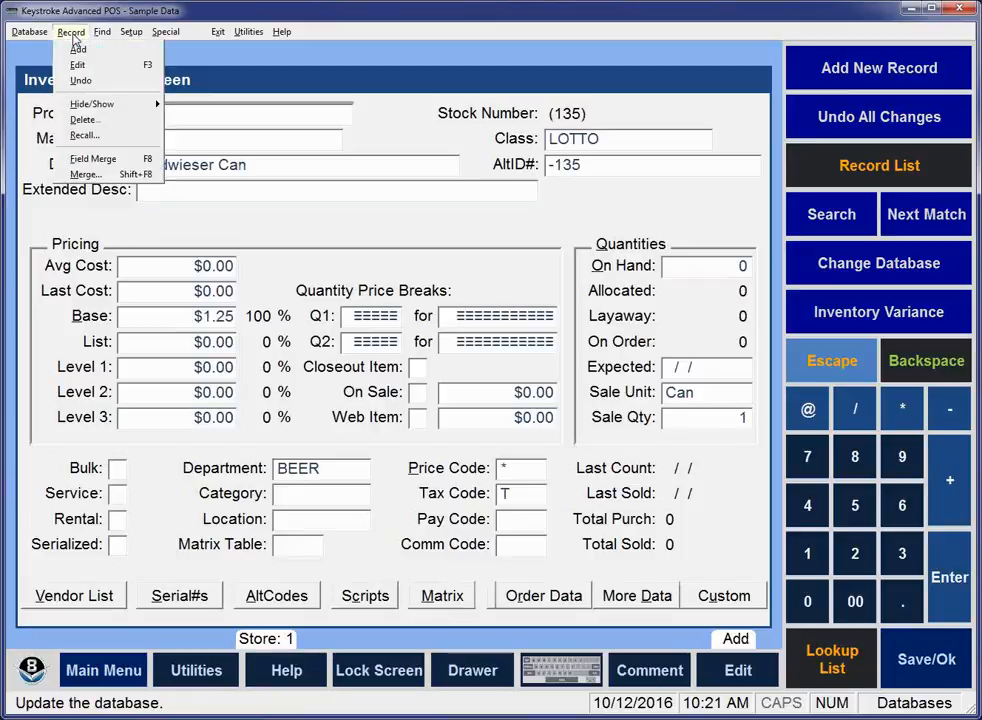
click(88, 152)
click(135, 113)
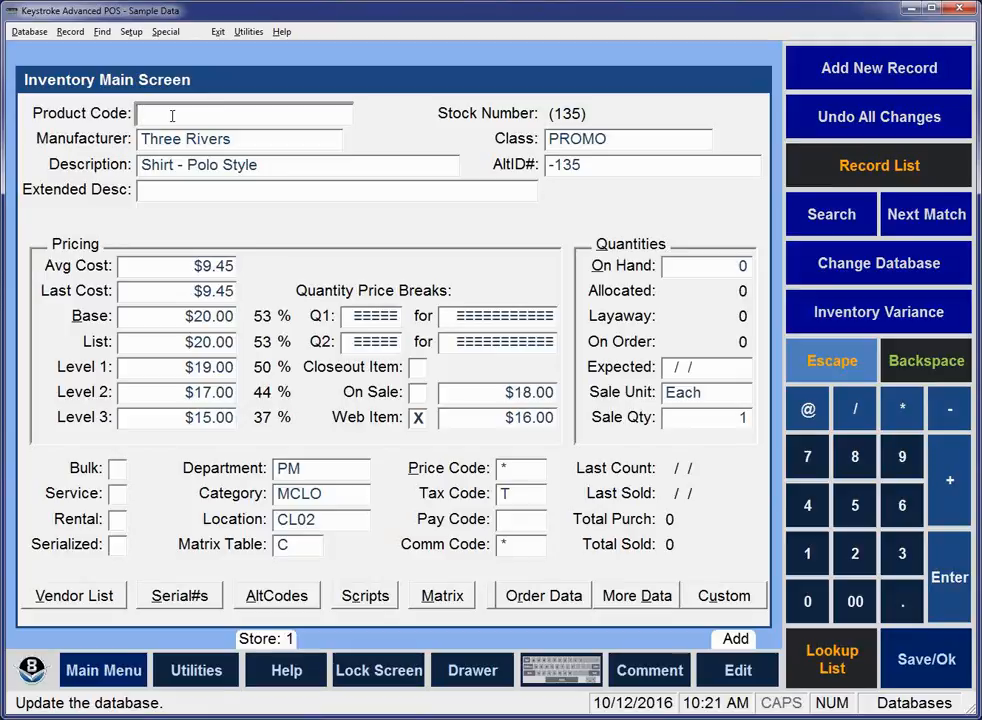
Go back through the inventory to the 11 Inch Writing Tablet record and move to its Description field.
key(Page_Up)
key(Page_Up)
key(Page_Up)
key(Page_Up)
key(Page_Up)
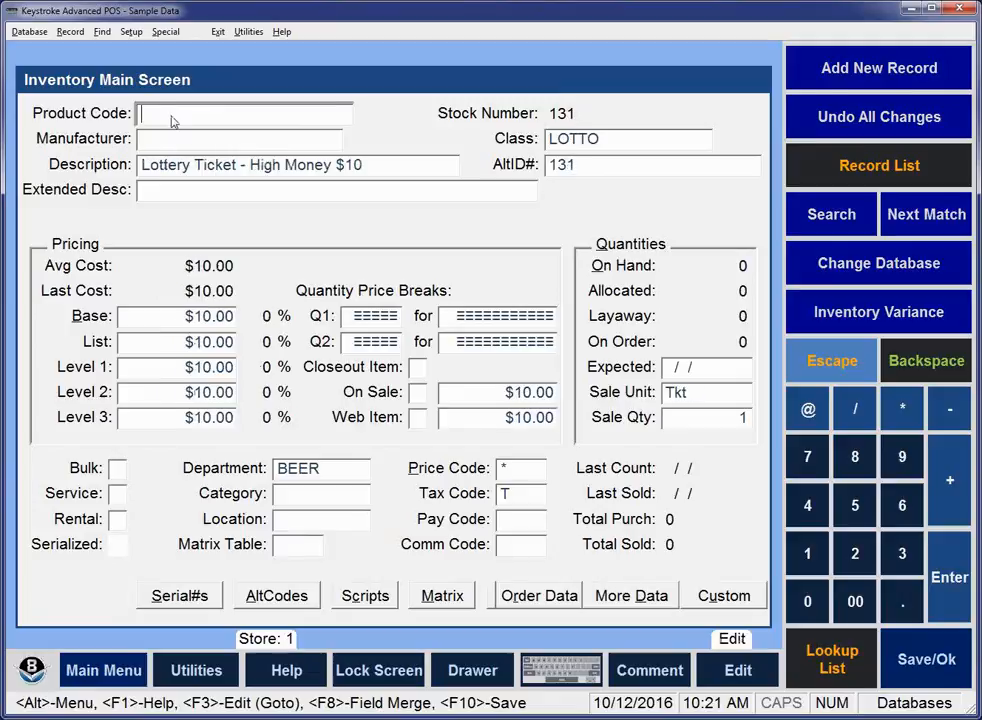
key(Page_Up)
key(Page_Up)
key(Page_Up)
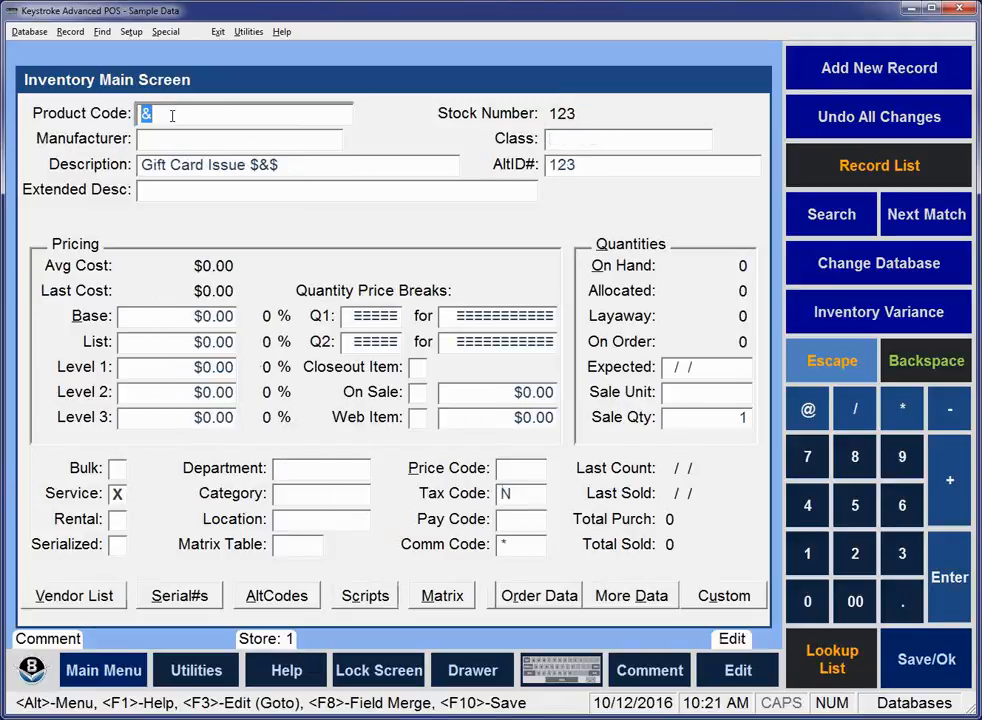
key(Tab)
key(Tab)
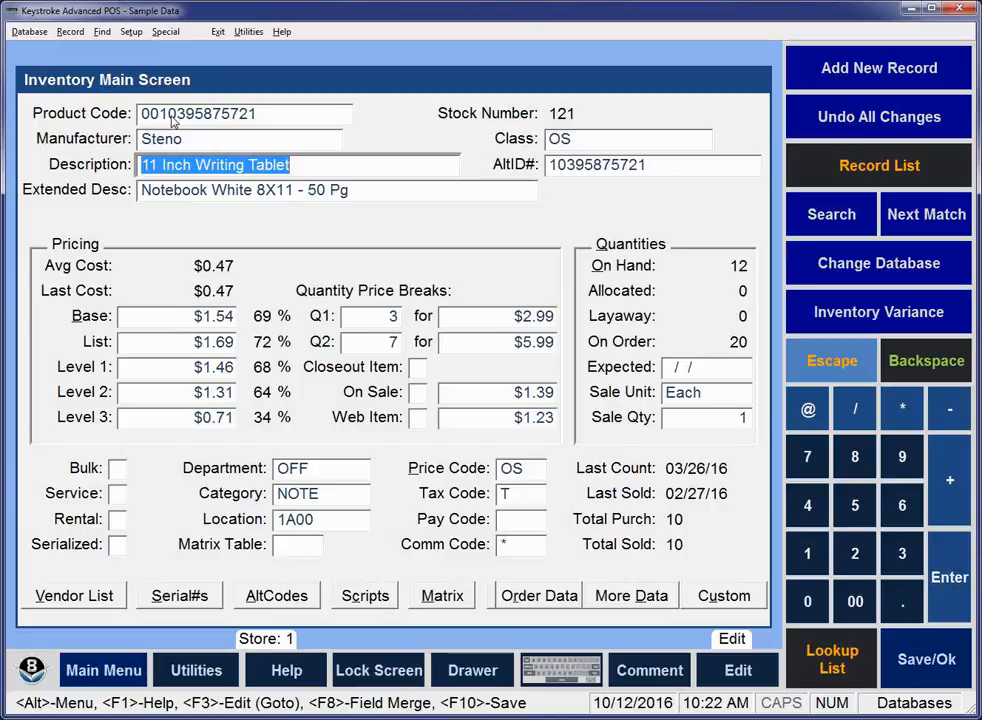
Add a new inventory record and merge the data of the 11 Inch Writing Tablet record into it.
click(69, 32)
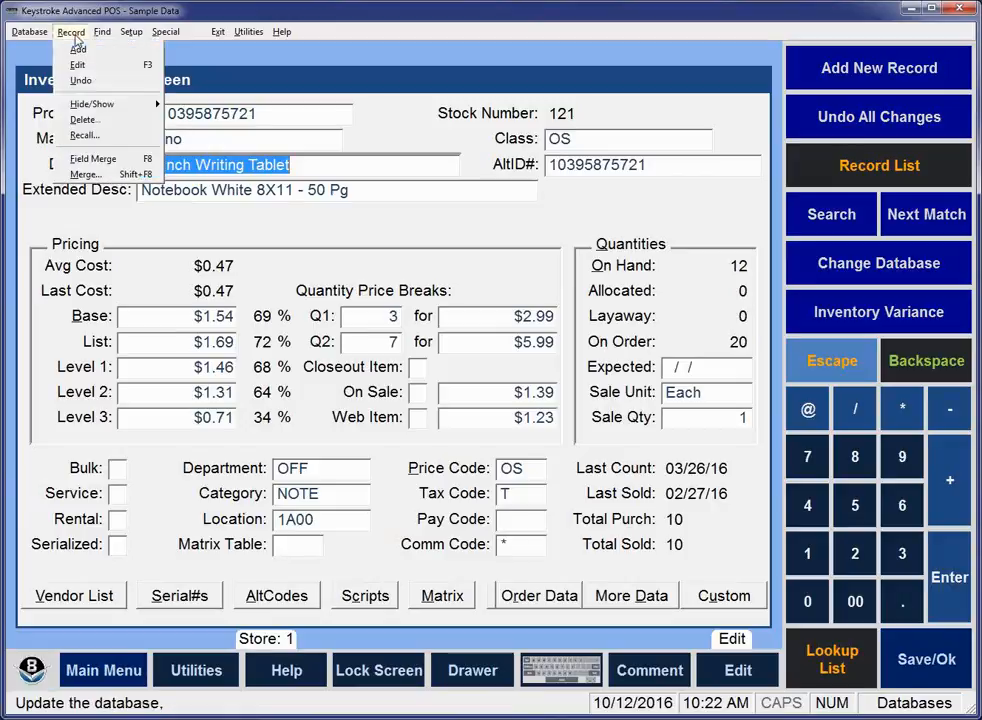
click(77, 51)
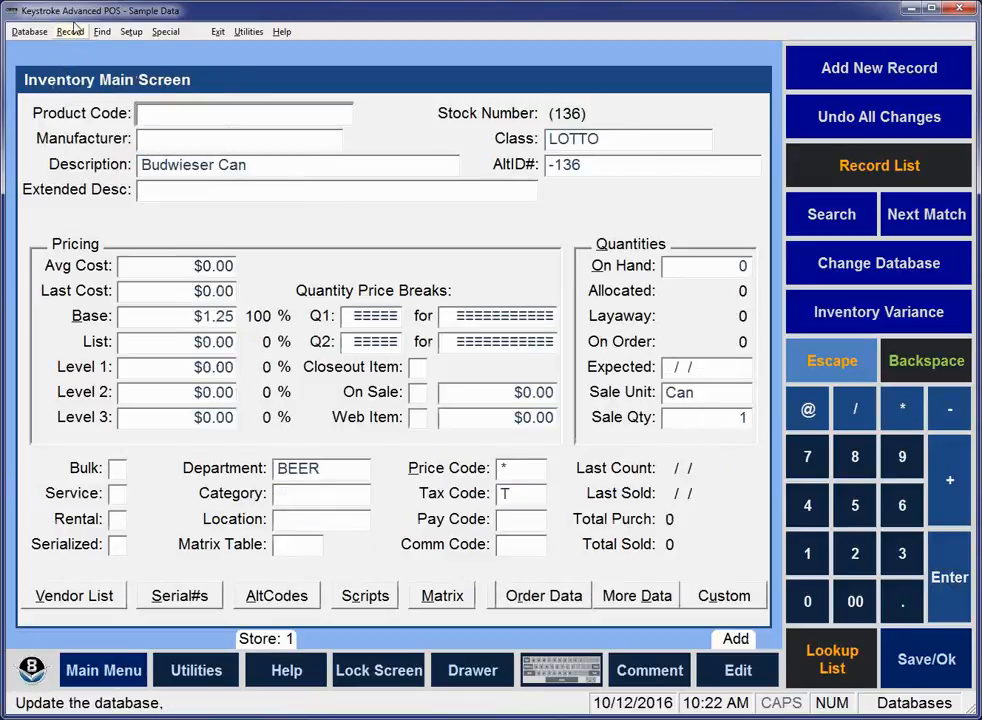
click(70, 33)
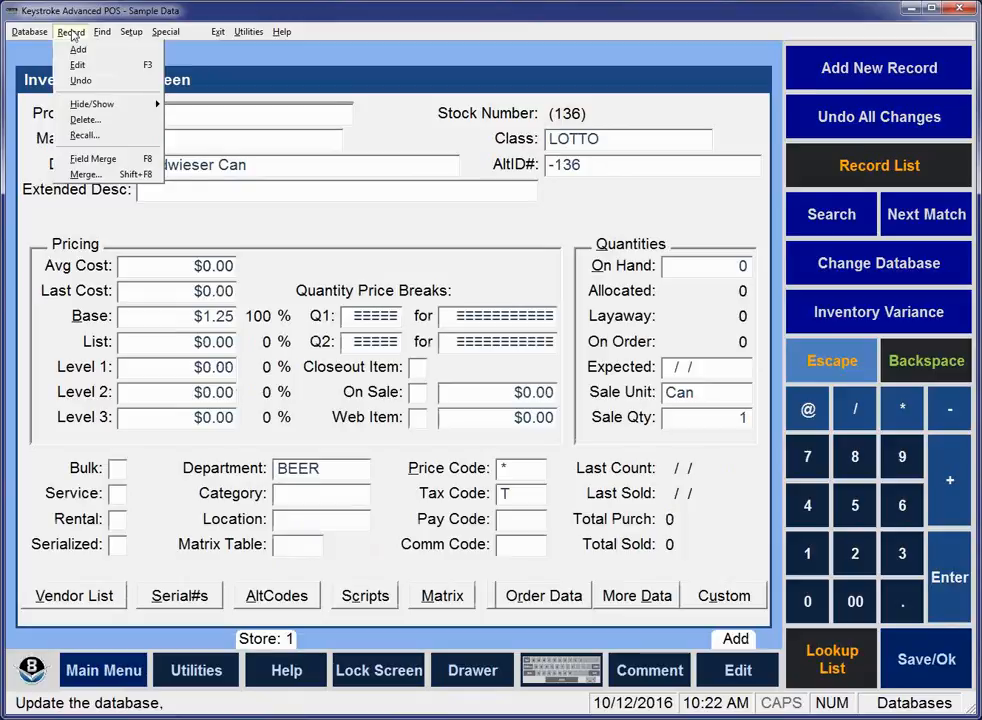
click(95, 175)
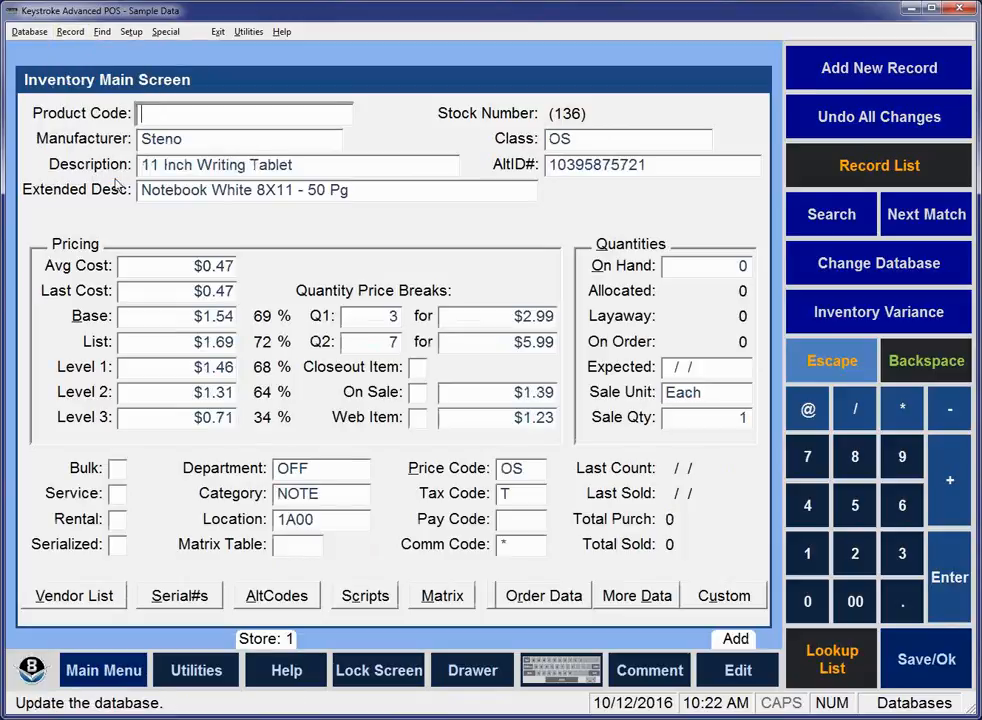
Append "Blue" to the new record's description so it reads 11 Inch Writing Tablet Blue.
click(312, 165)
text(Blue)
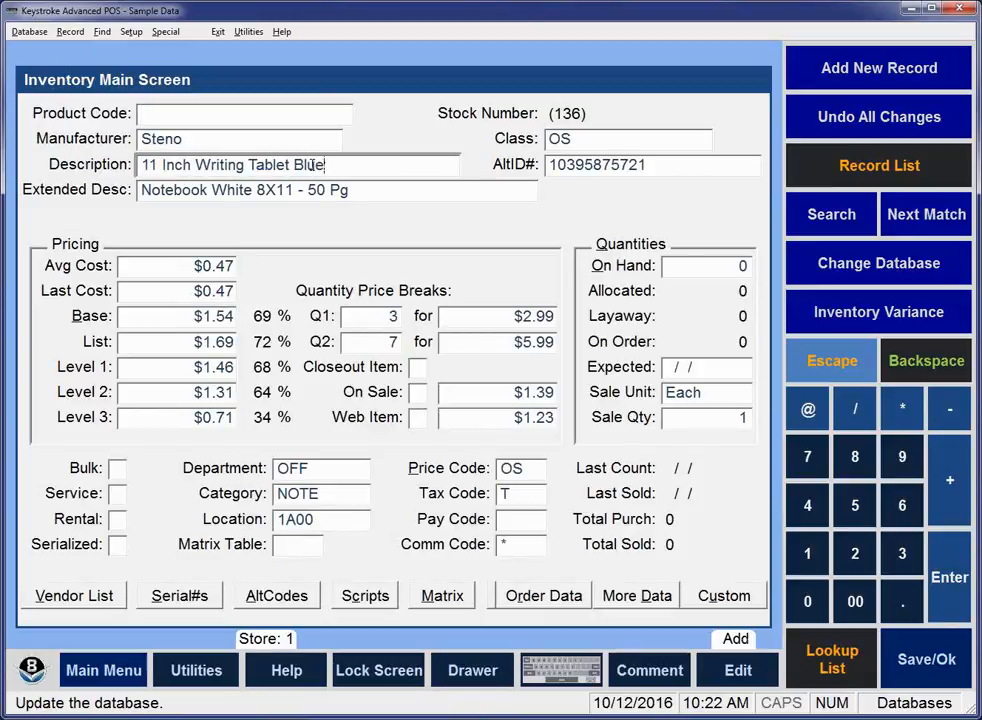
key(Tab)
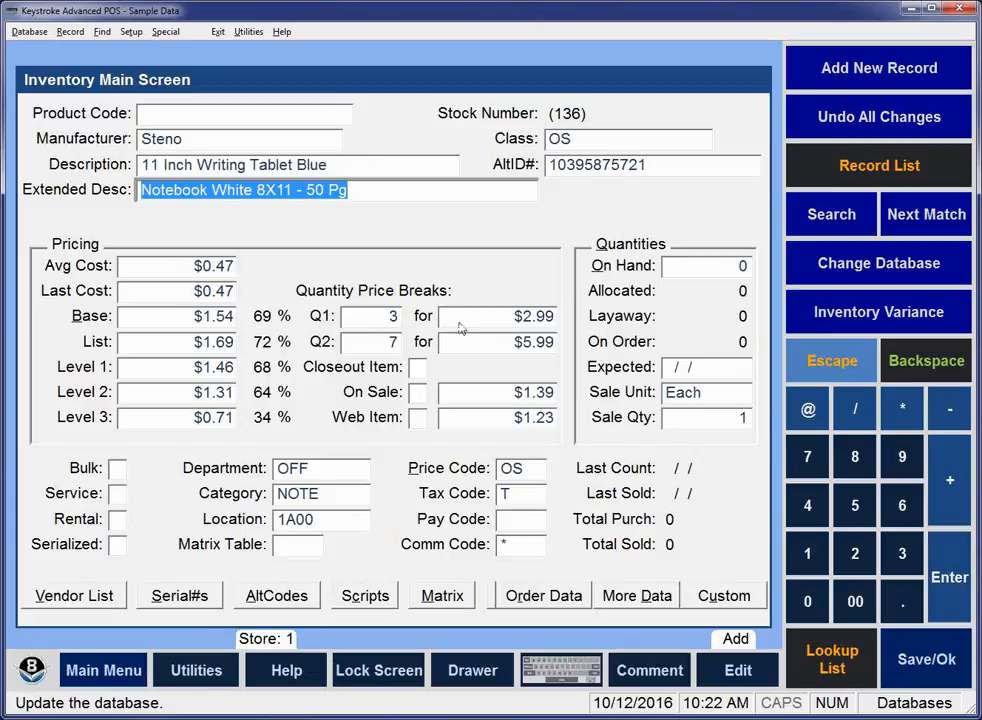
Set the Q1 quantity price break amount to $3.99 and save the new record.
click(520, 318)
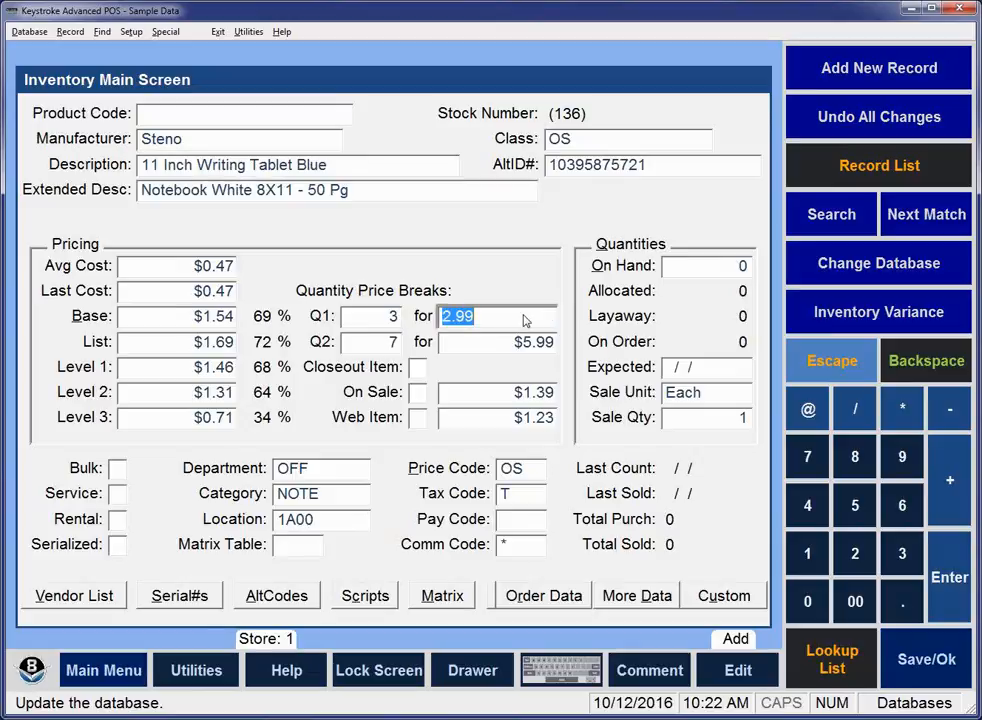
text(3.99)
key(Tab)
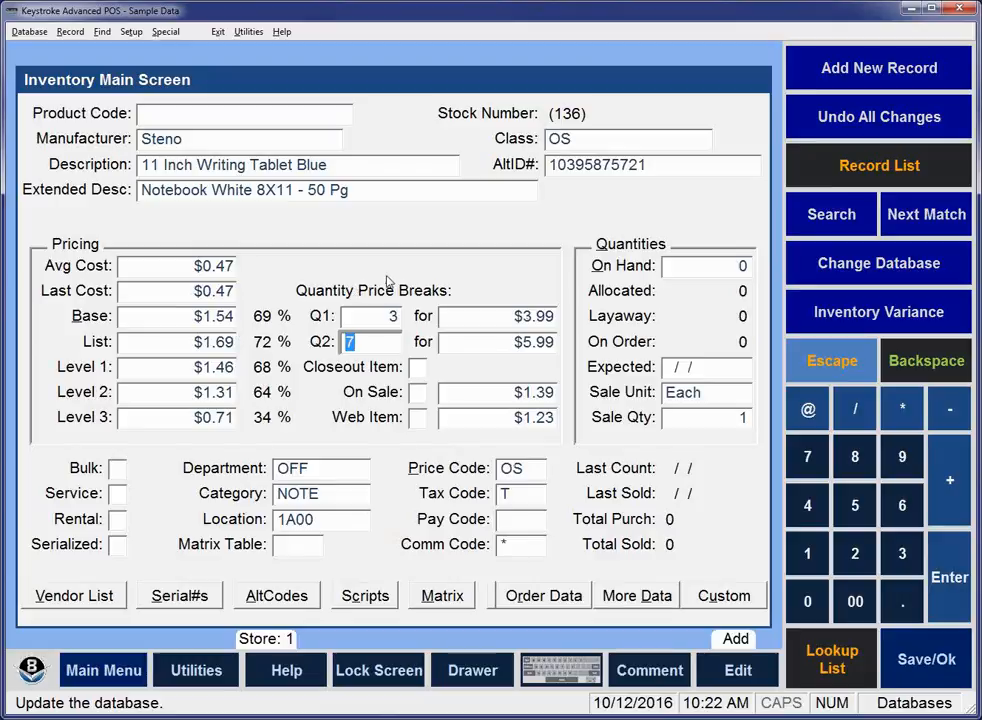
key(F10)
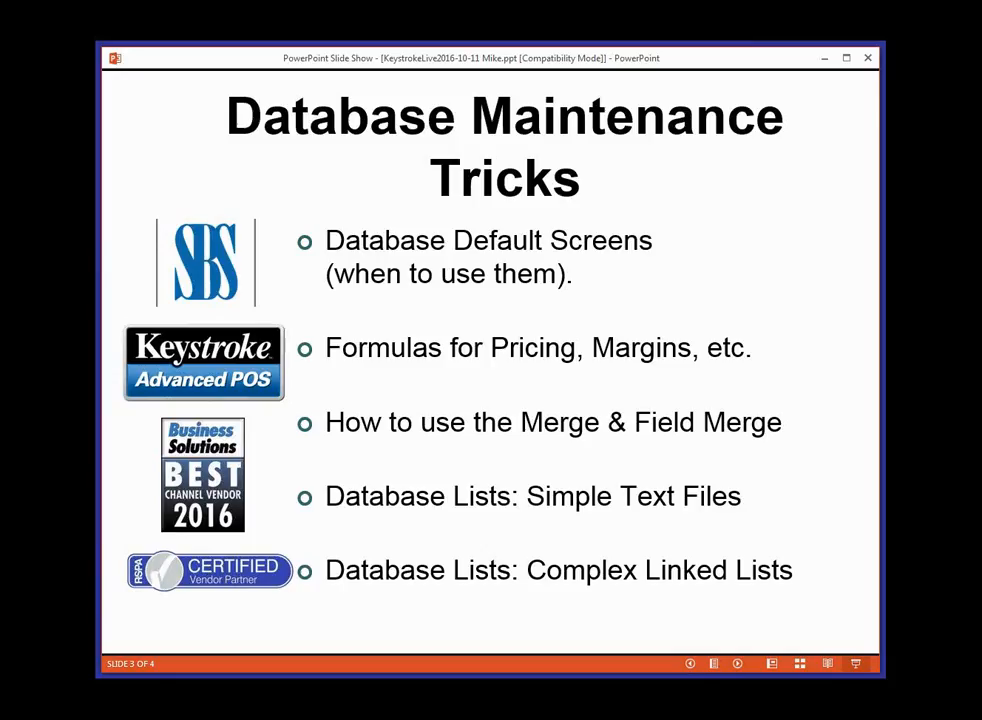
key(Right)
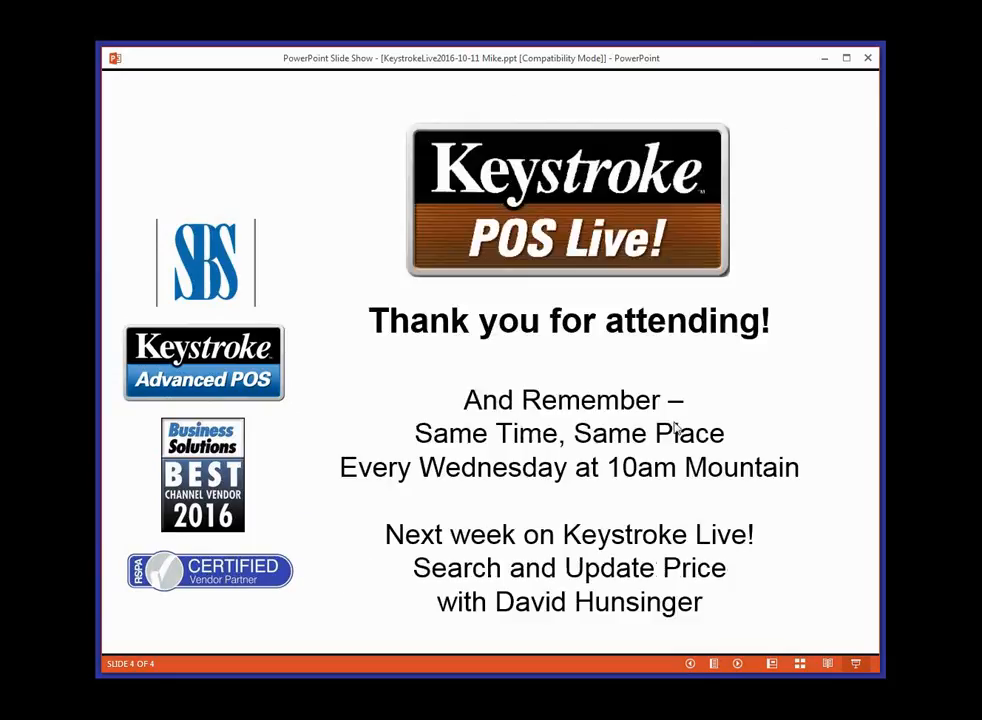